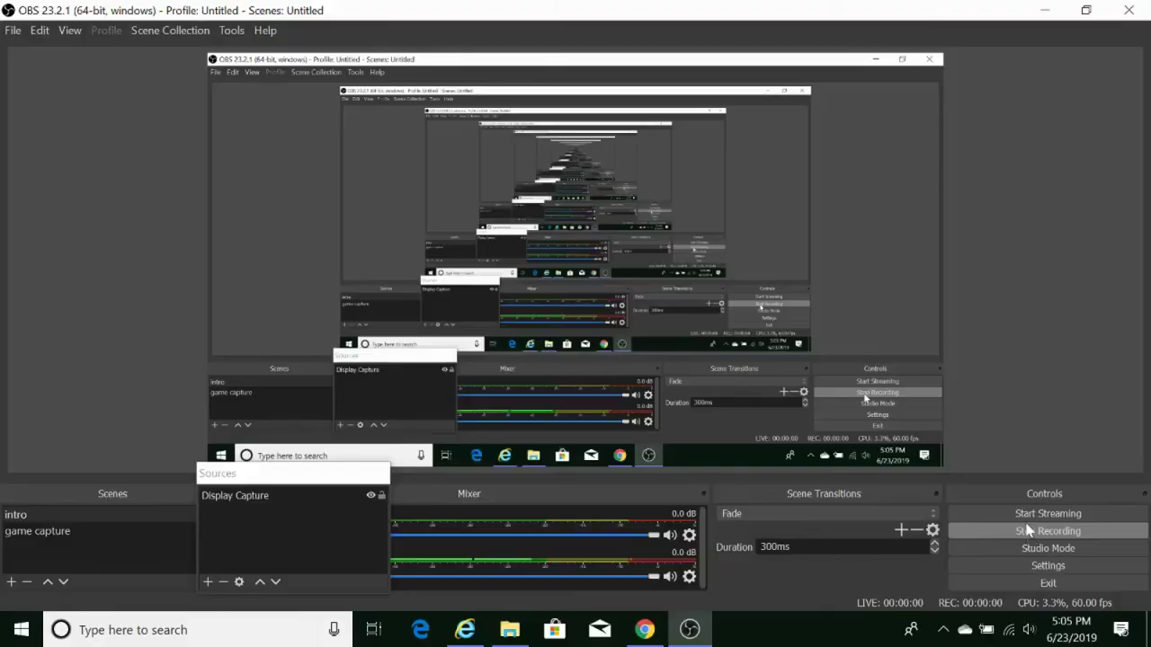
# - Minimise OBS, switch to Microsoft Edge and search the web for "julio gta5"
pyautogui.click(1028, 530)
pyautogui.click(1045, 9)
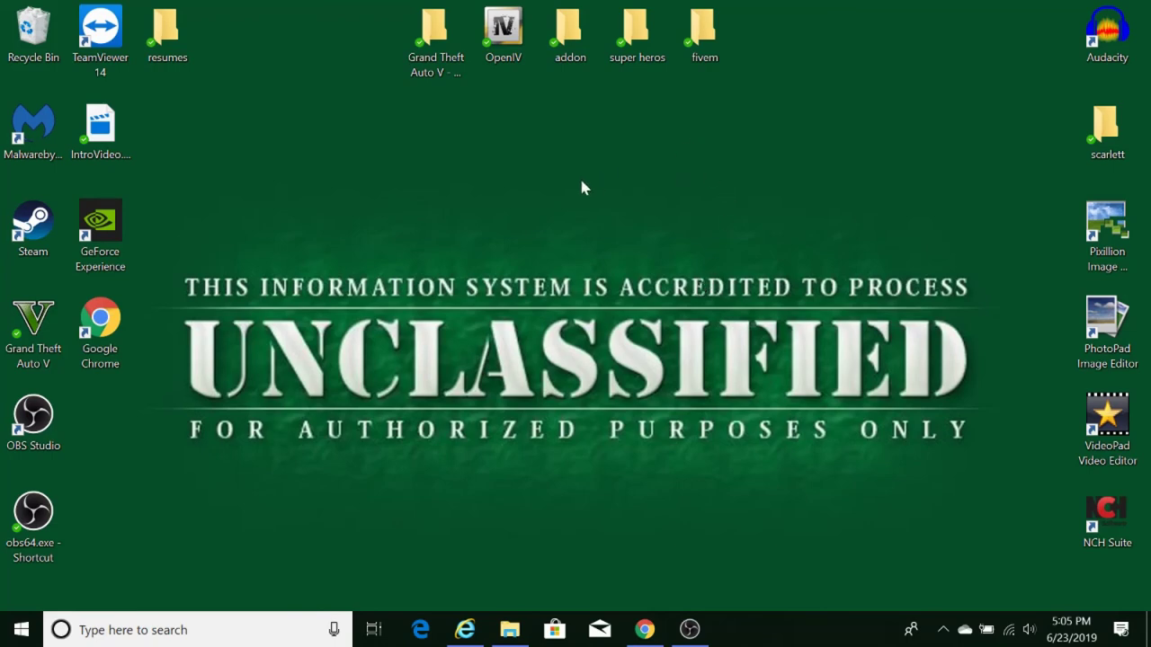
pyautogui.click(427, 635)
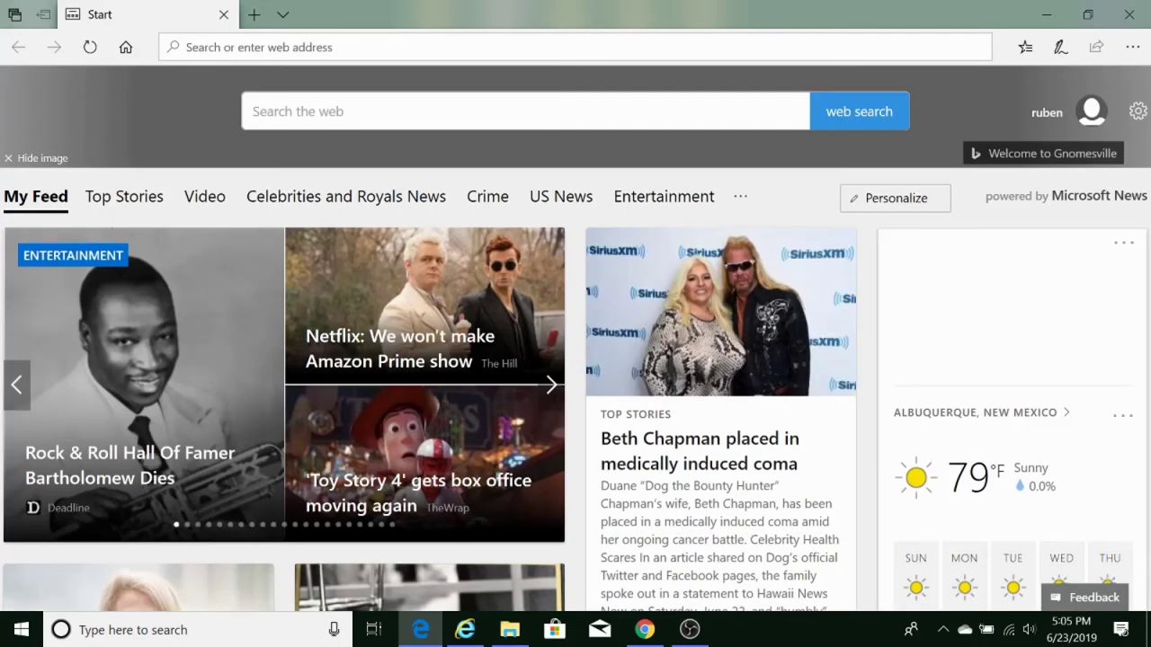
pyautogui.write('jul')
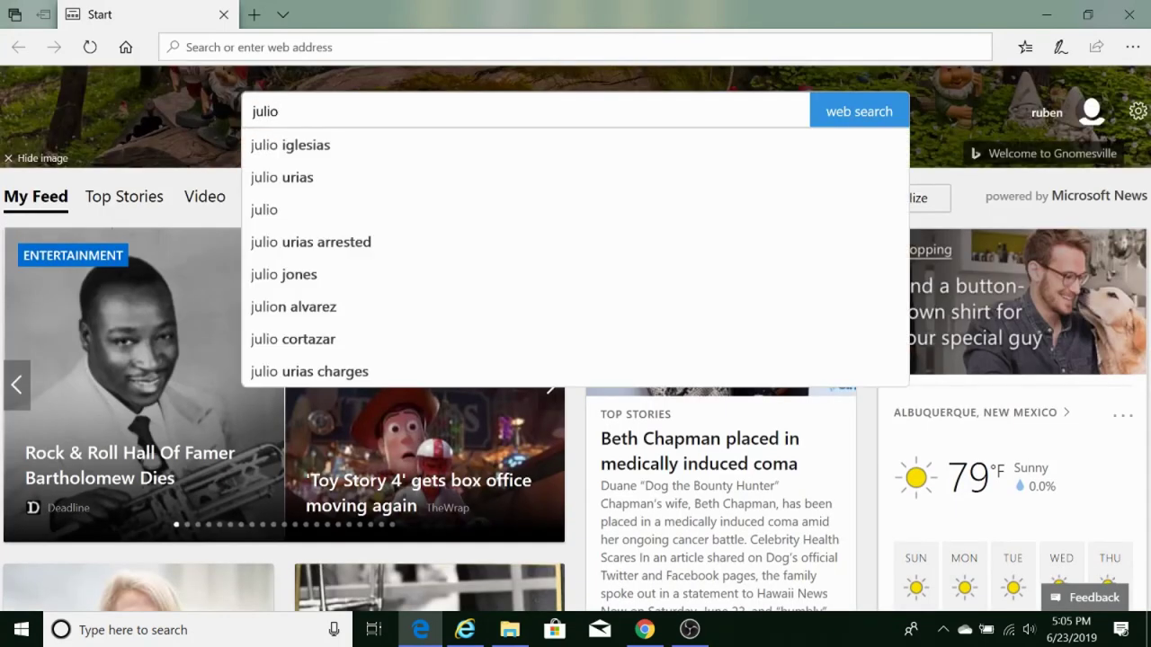
pyautogui.write('io')
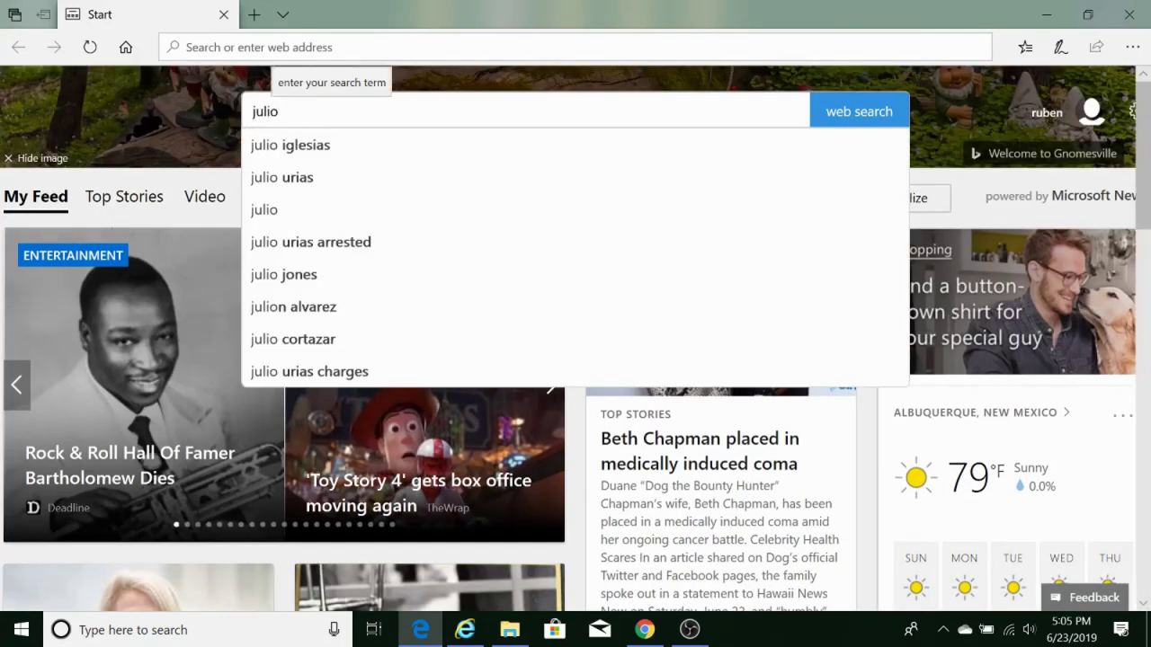
pyautogui.write(' gta5')
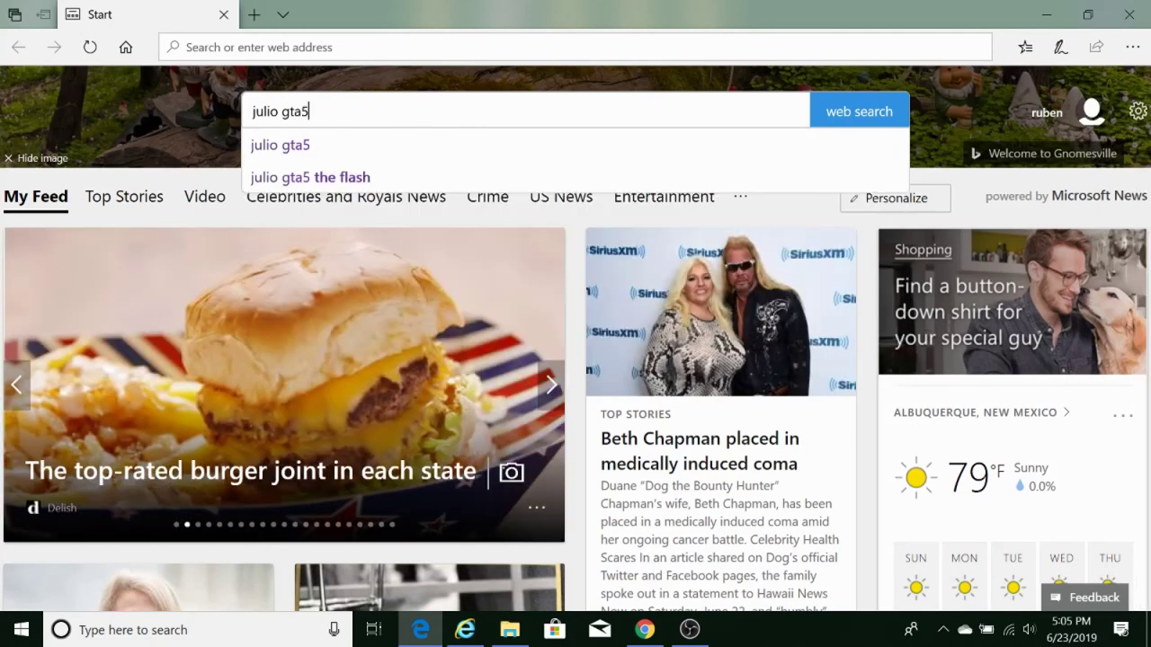
pyautogui.click(280, 146)
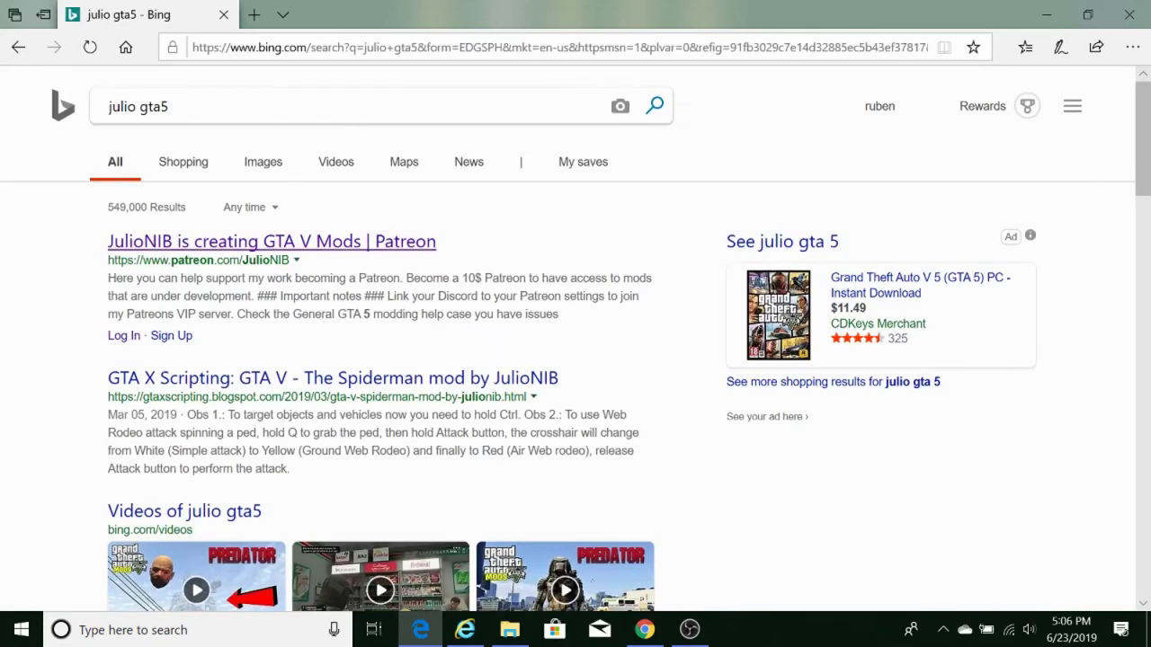
# - Open JulioNIB's Patreon page from the search results and look through its list of released GTA V mods
pyautogui.click(316, 252)
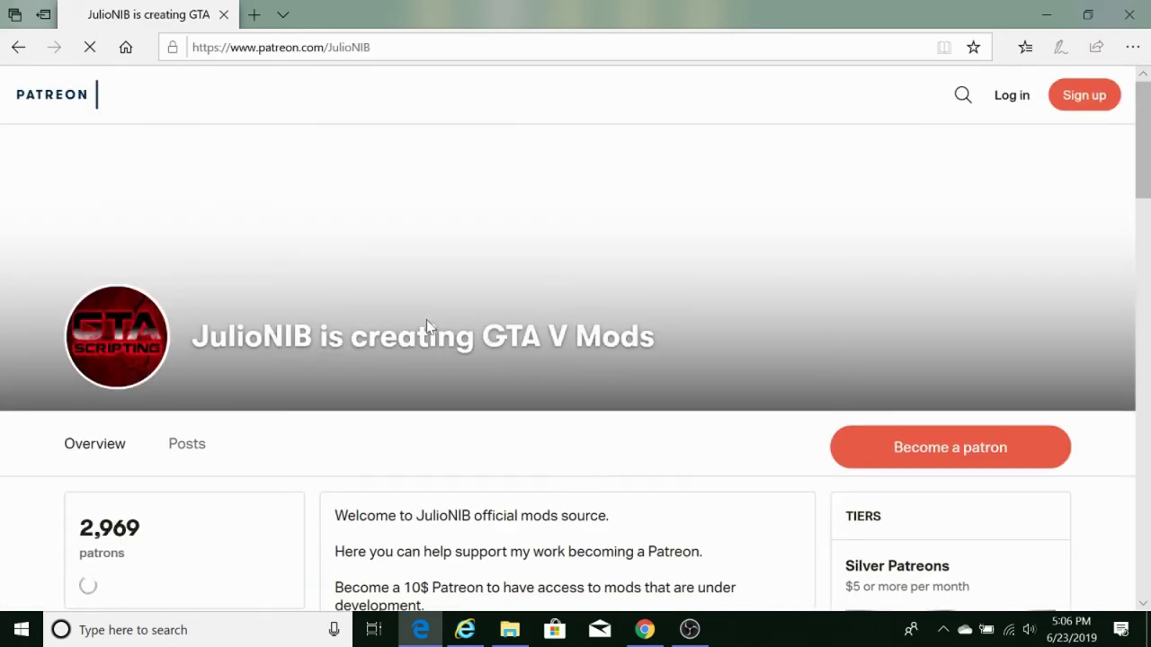
pyautogui.scroll(-4, 431, 411)
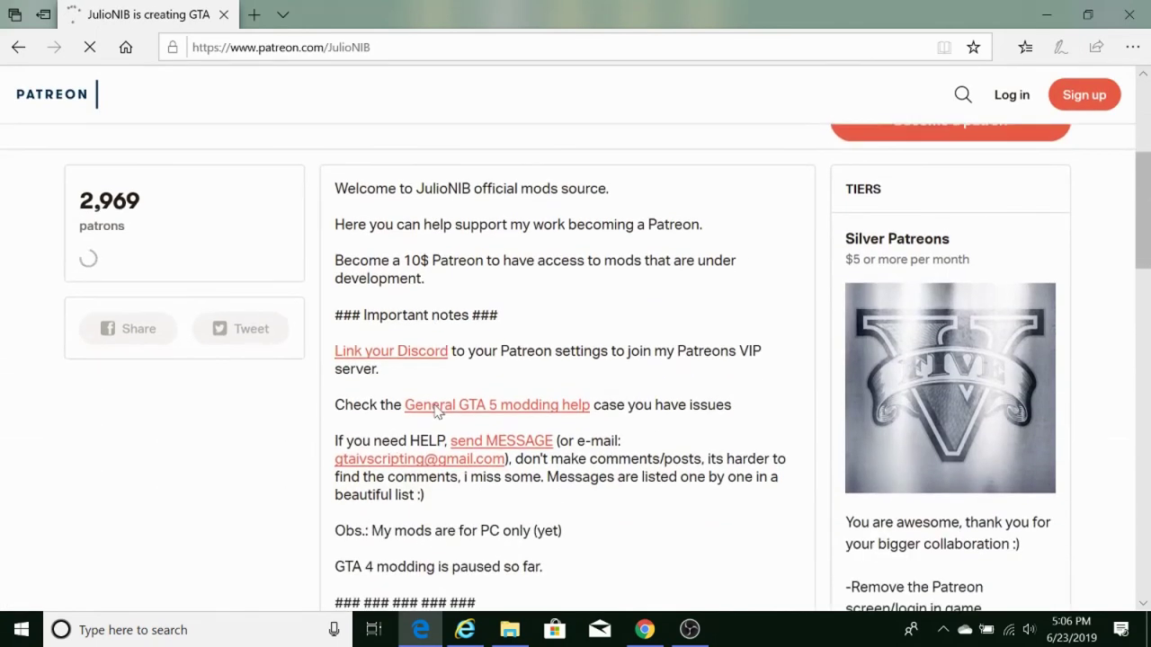
pyautogui.scroll(-5, 436, 410)
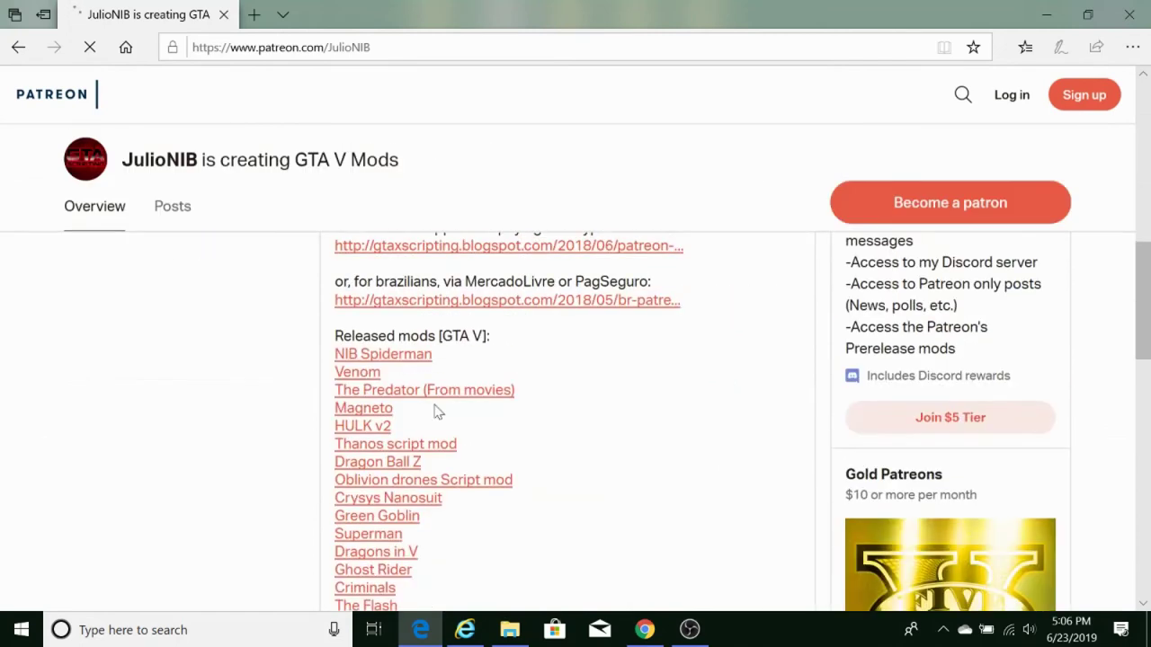
pyautogui.scroll(-1, 437, 411)
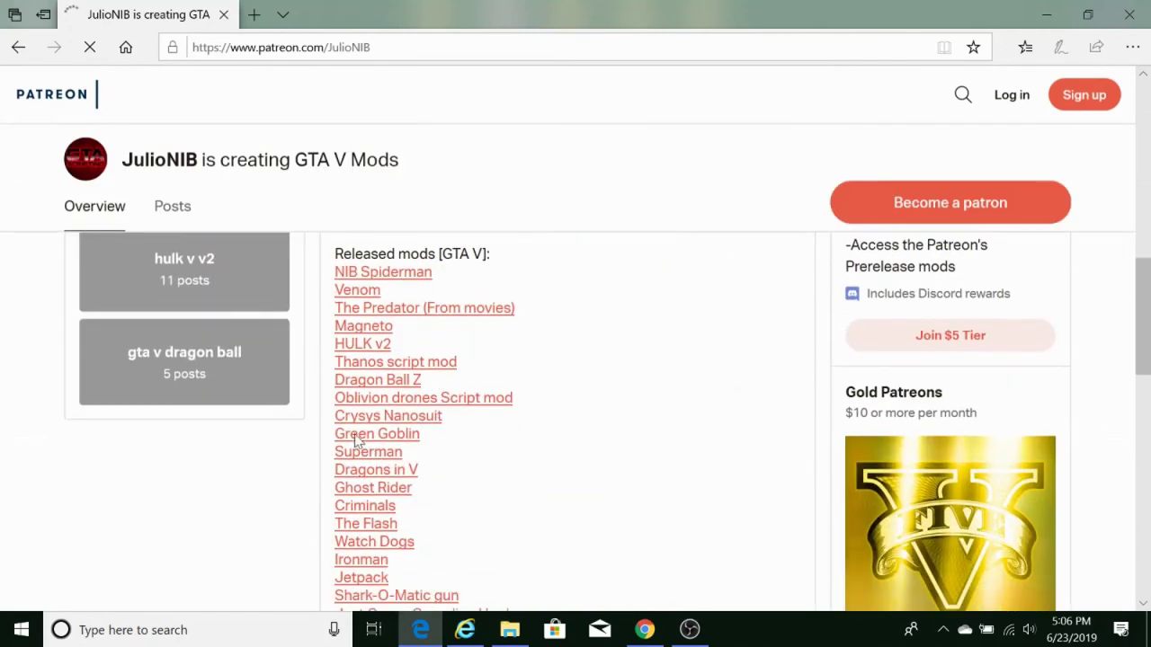
pyautogui.scroll(-2, 441, 502)
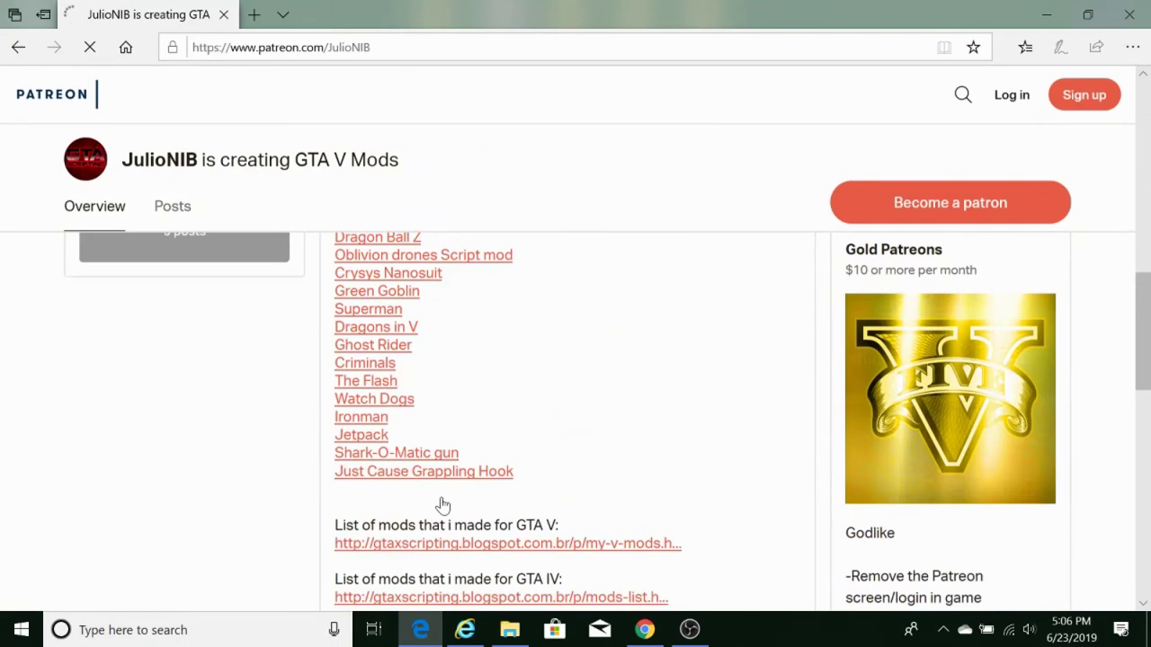
pyautogui.scroll(3, 423, 494)
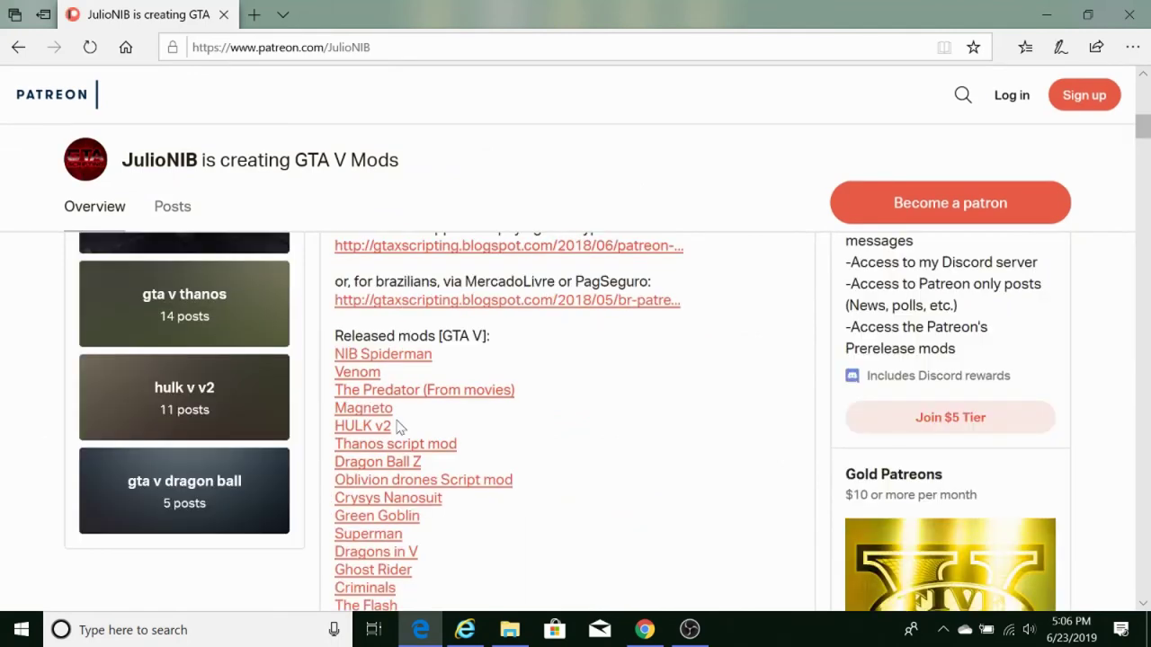
pyautogui.scroll(-1, 396, 476)
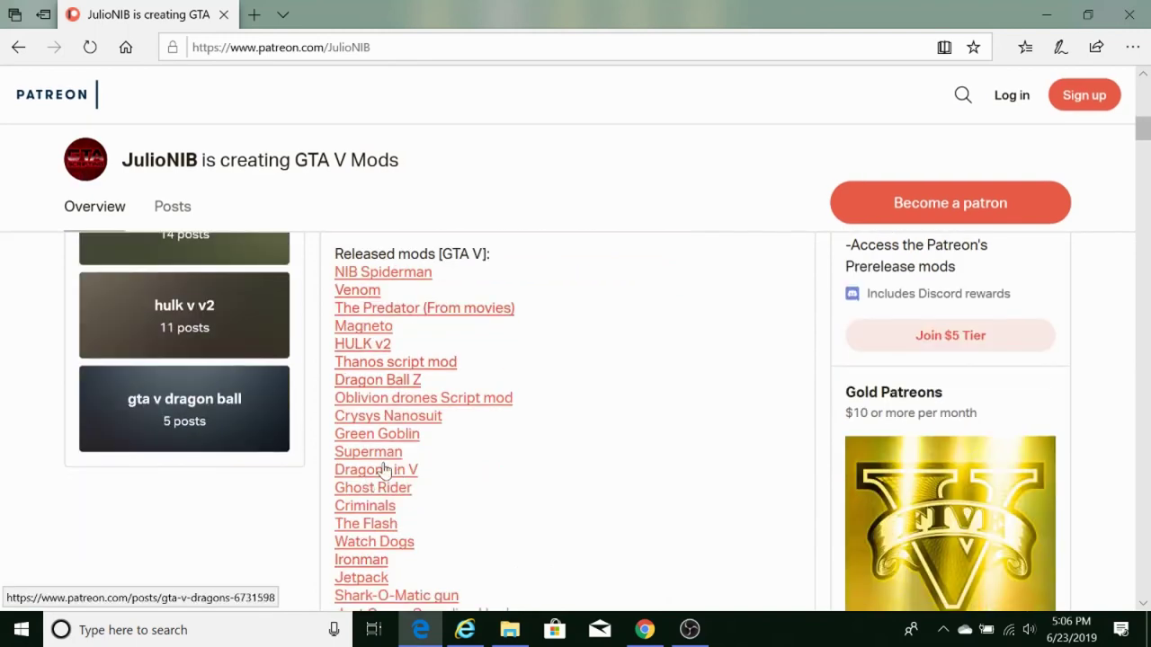
pyautogui.scroll(-1, 417, 510)
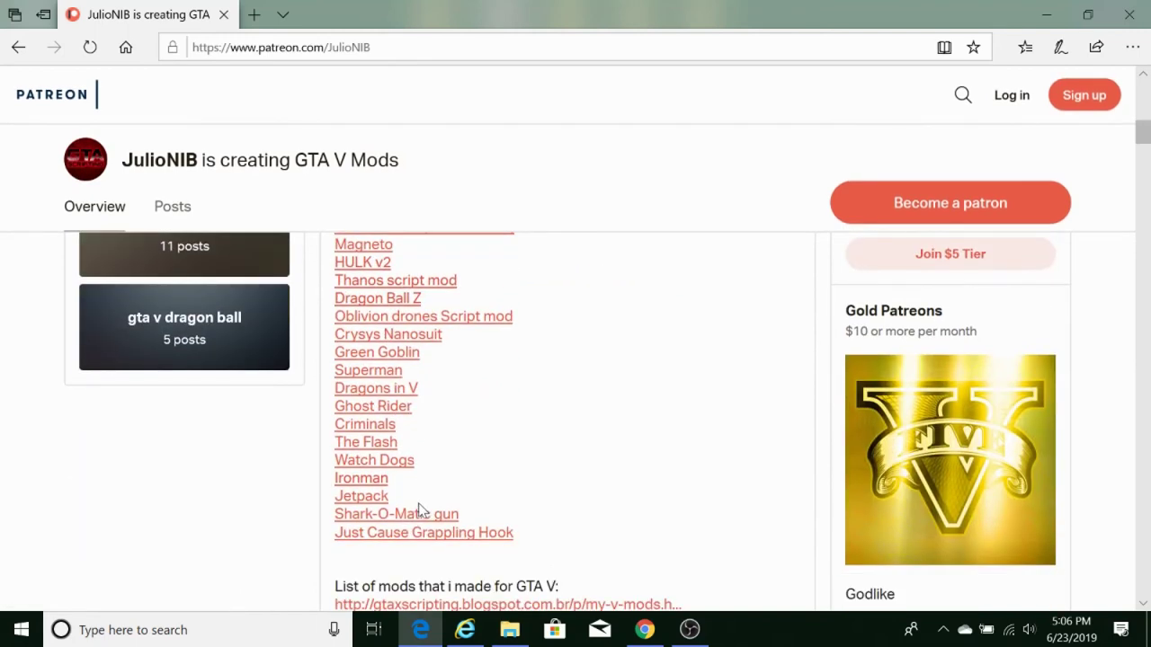
pyautogui.scroll(1, 422, 526)
pyautogui.scroll(1, 426, 517)
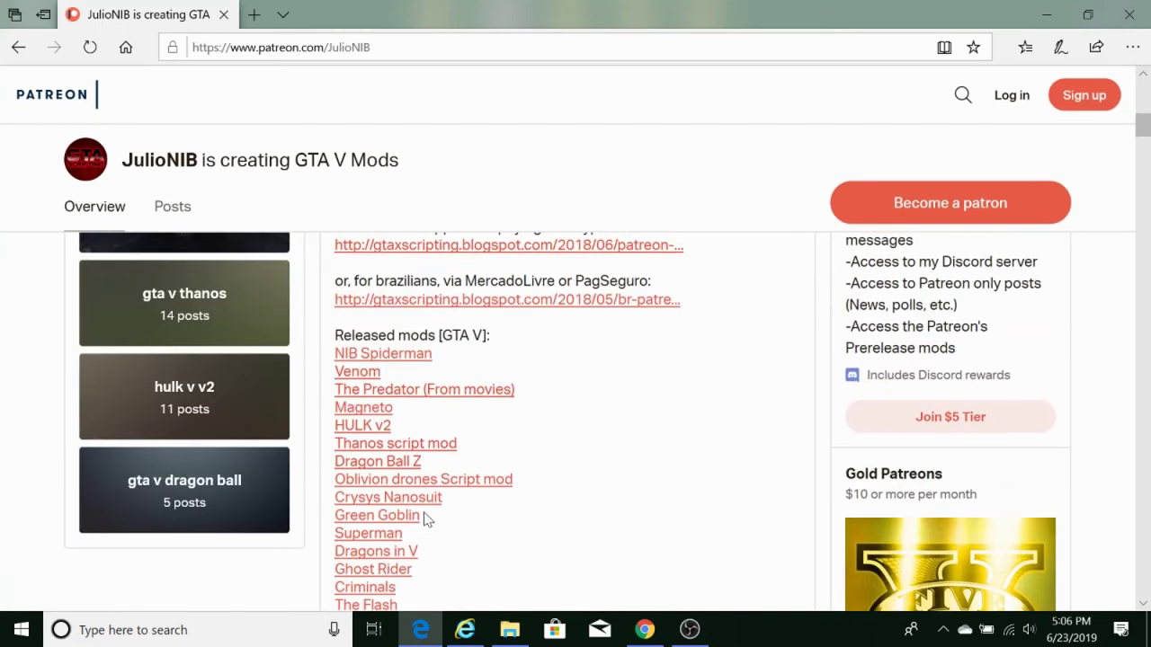
# - Open the Venom mod post in a new tab and save its VenomR1.zip attachment to the Desktop
pyautogui.middleClick(357, 381)
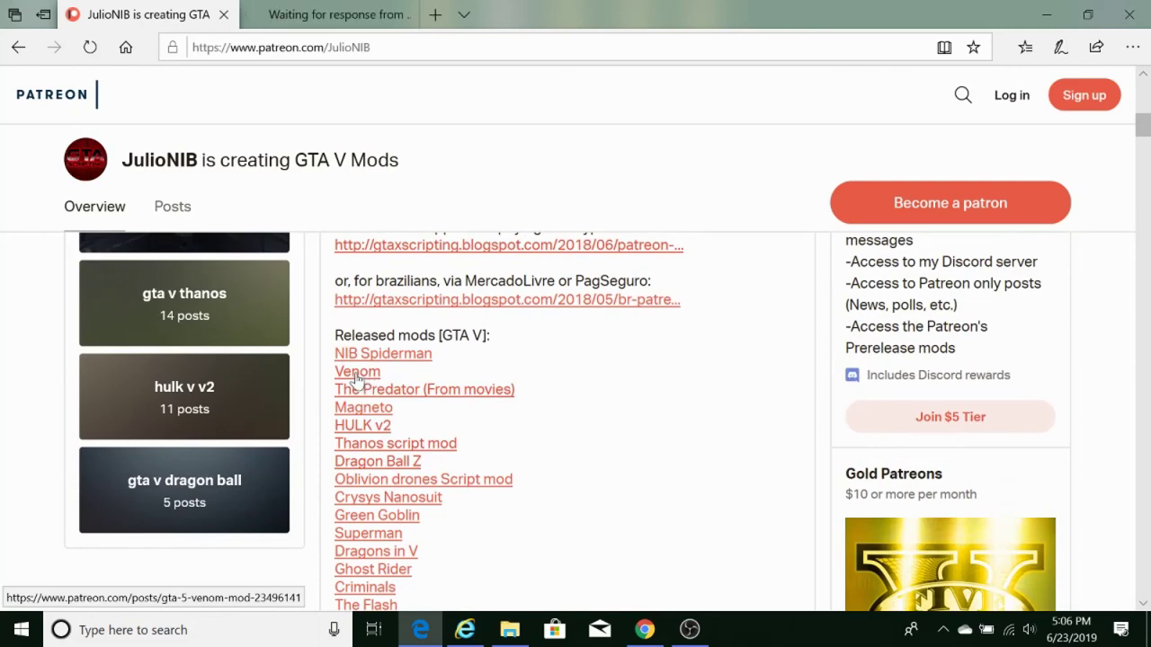
pyautogui.hotkey('ctrl', 'Tab')
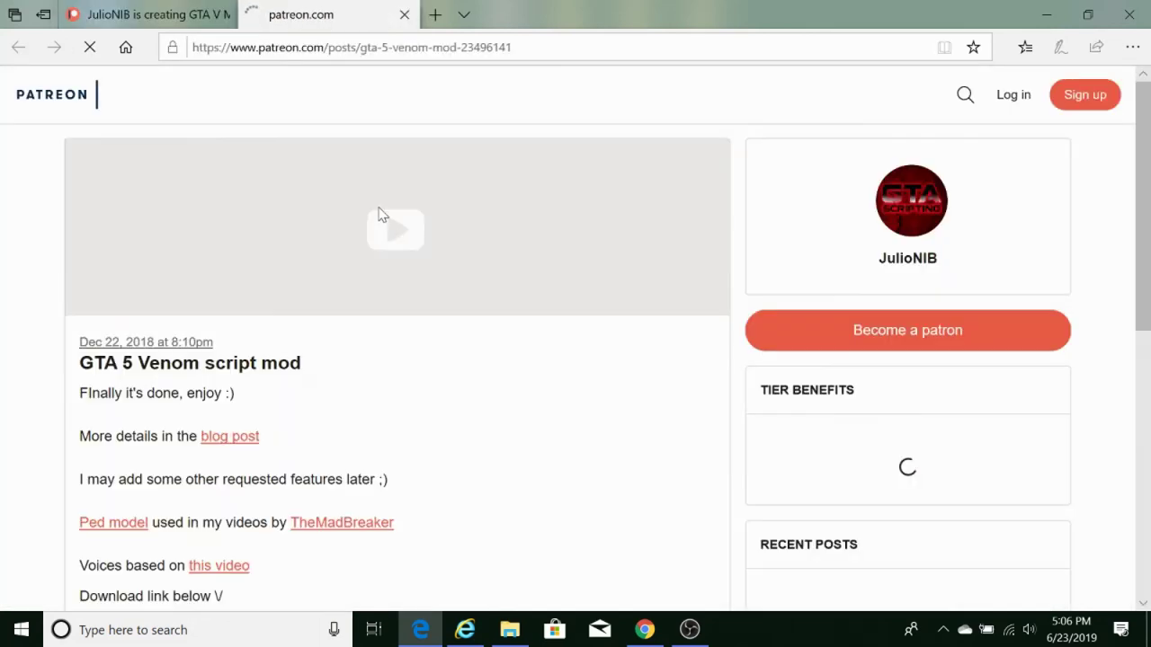
pyautogui.scroll(-2, 639, 331)
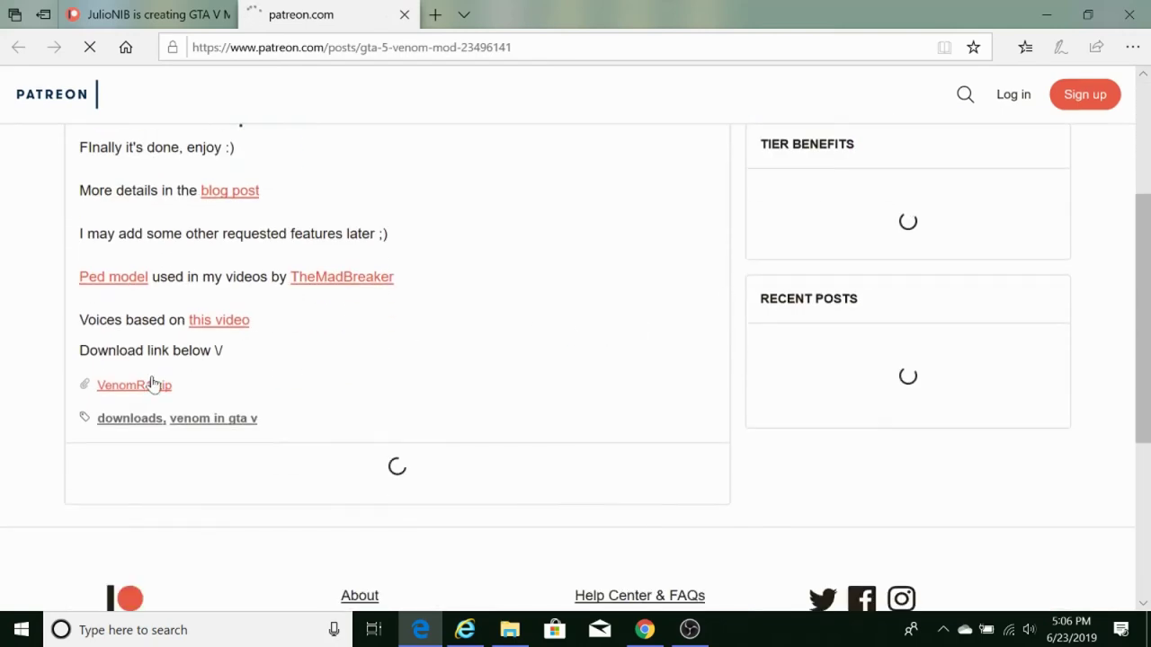
pyautogui.scroll(-2, 174, 412)
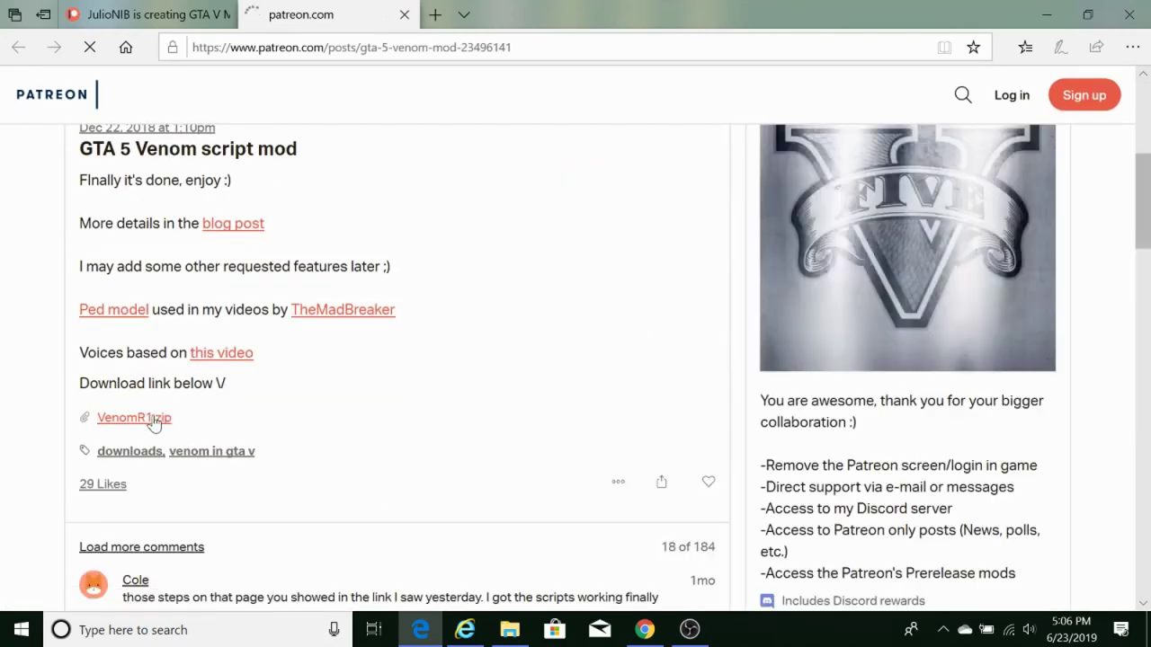
pyautogui.click(149, 421)
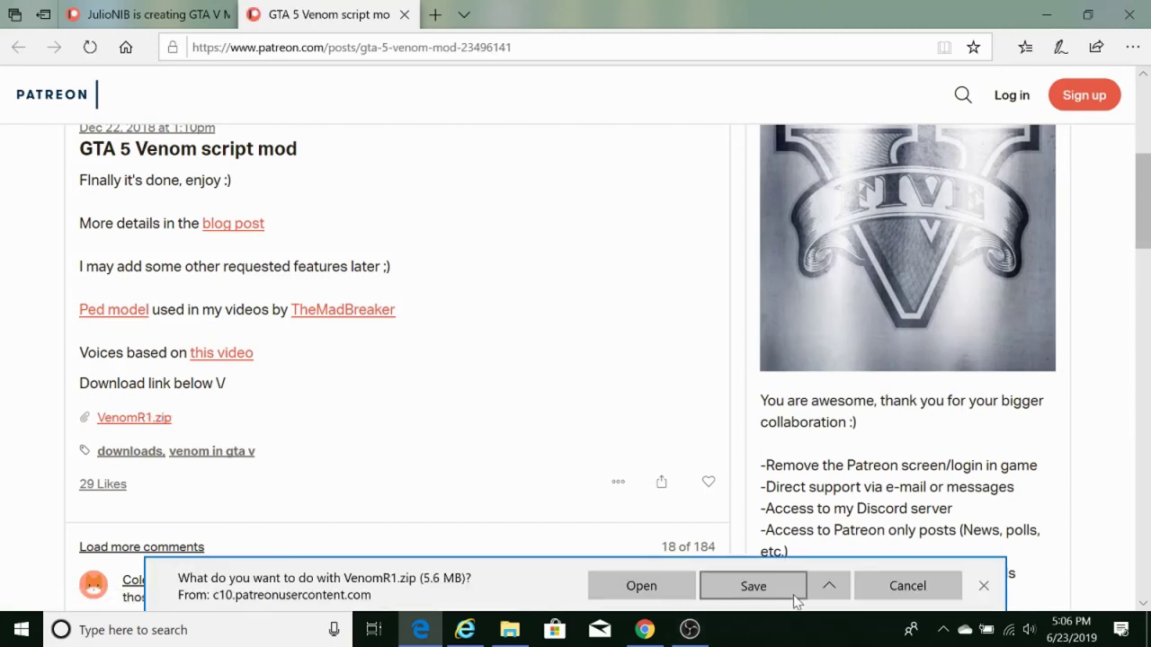
pyautogui.click(827, 586)
pyautogui.click(768, 558)
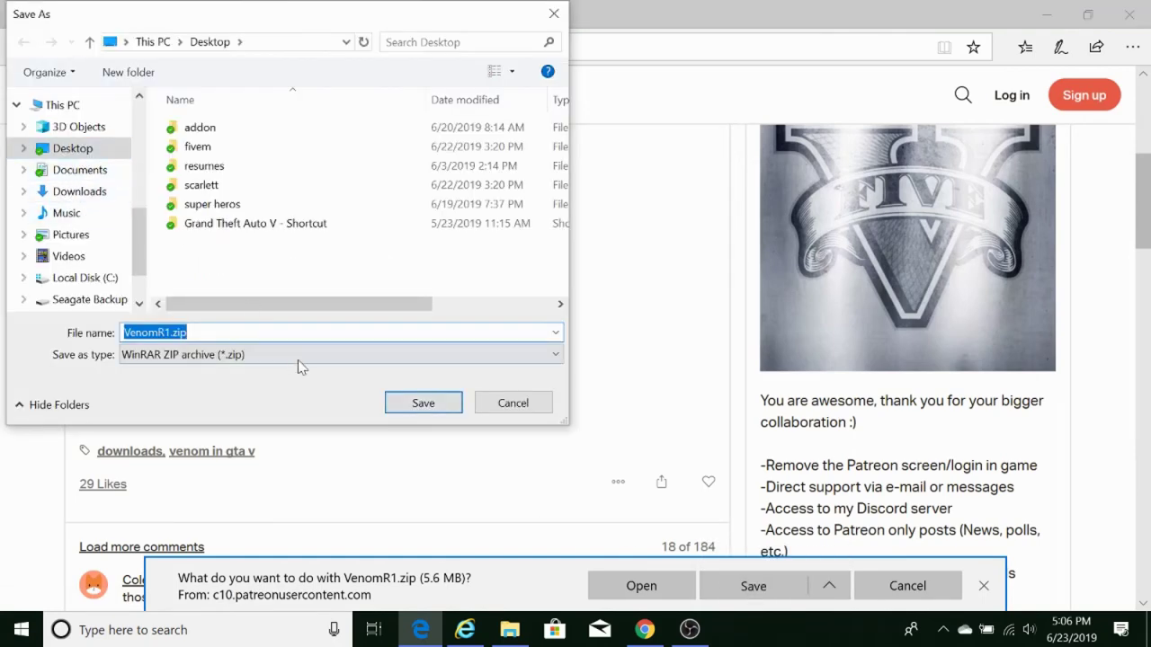
pyautogui.click(424, 404)
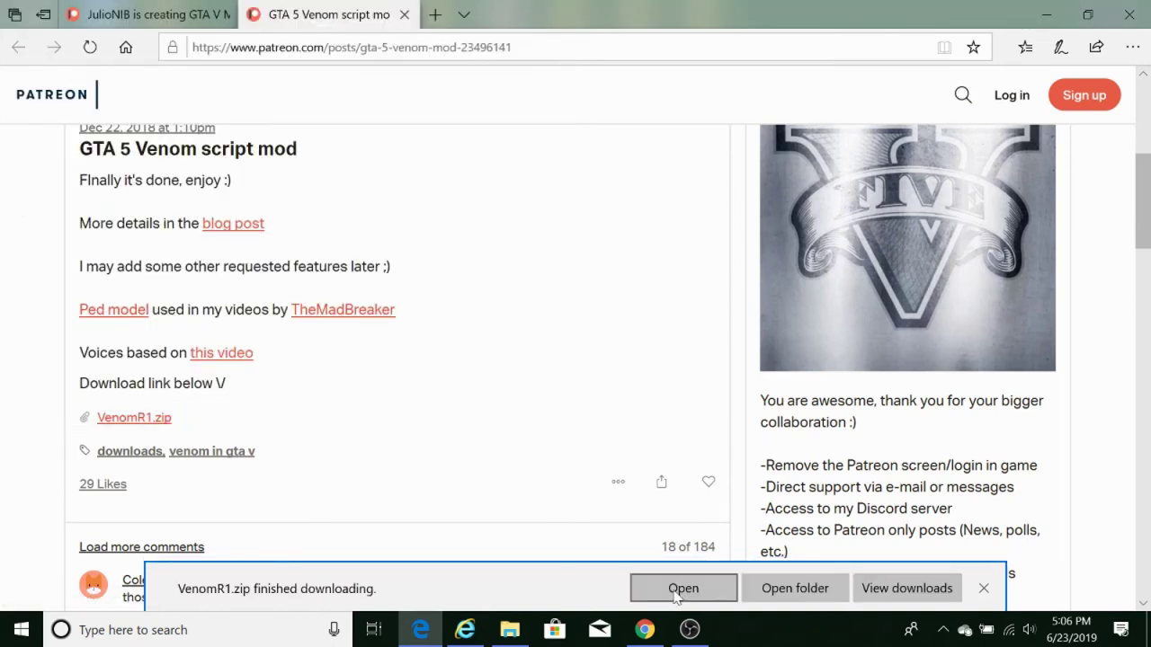
# - Open the downloaded VenomR1.zip archive and show its README.txt in a maximised window
pyautogui.click(676, 592)
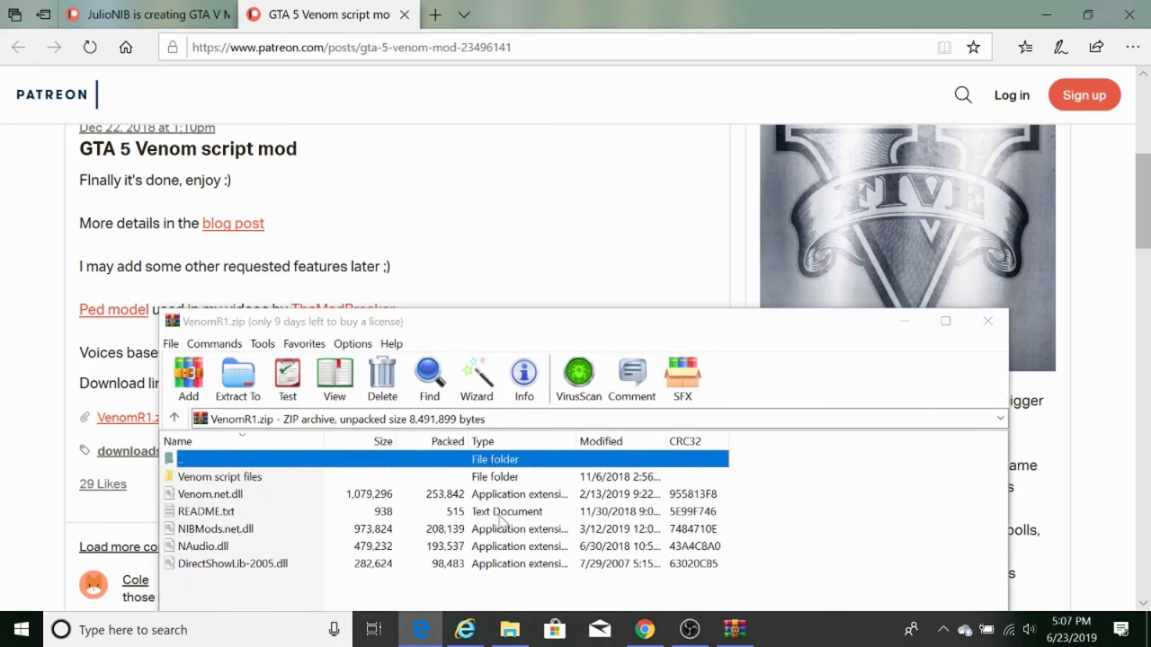
pyautogui.moveTo(463, 173); pyautogui.dragTo(463, 115)
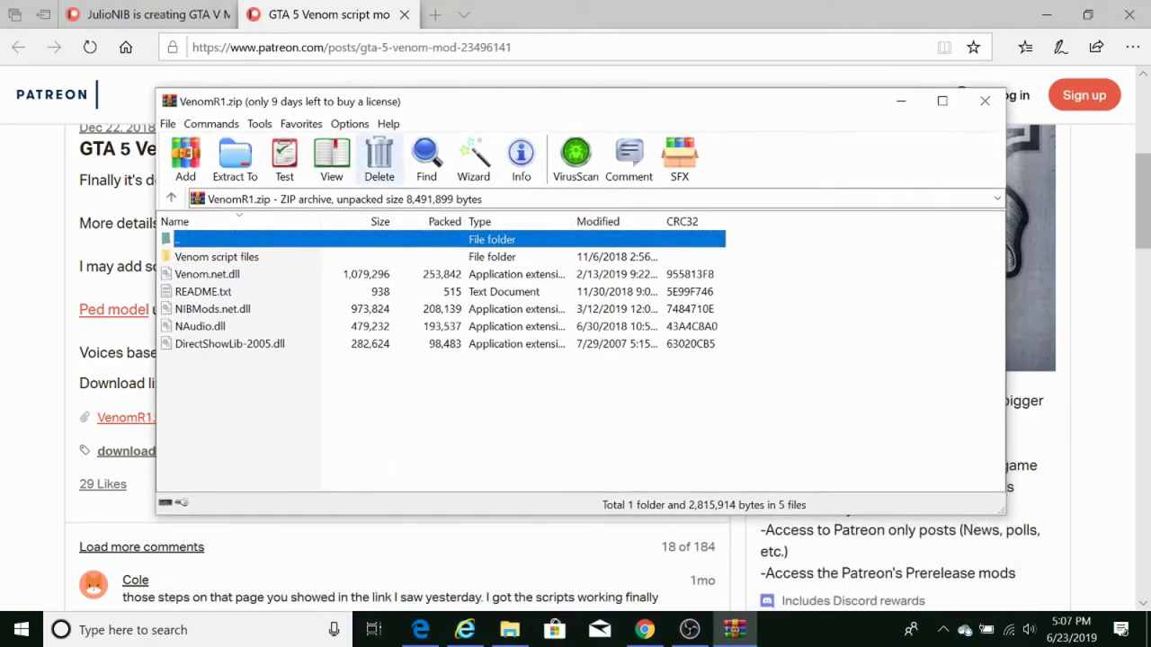
pyautogui.doubleClick(217, 296)
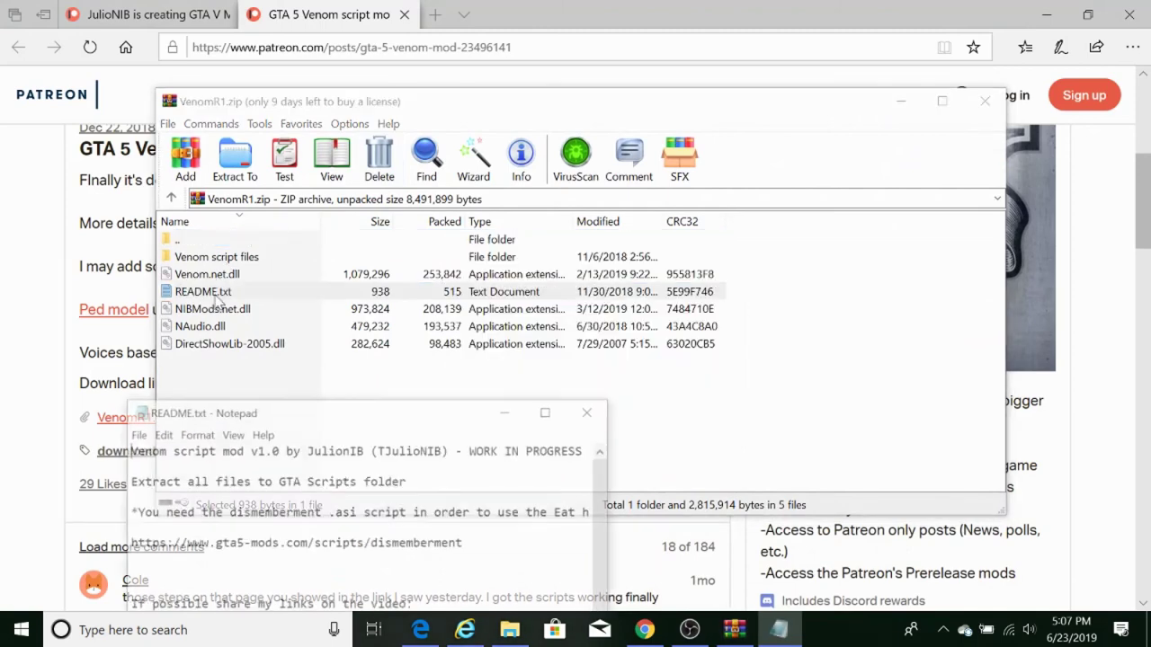
pyautogui.click(548, 409)
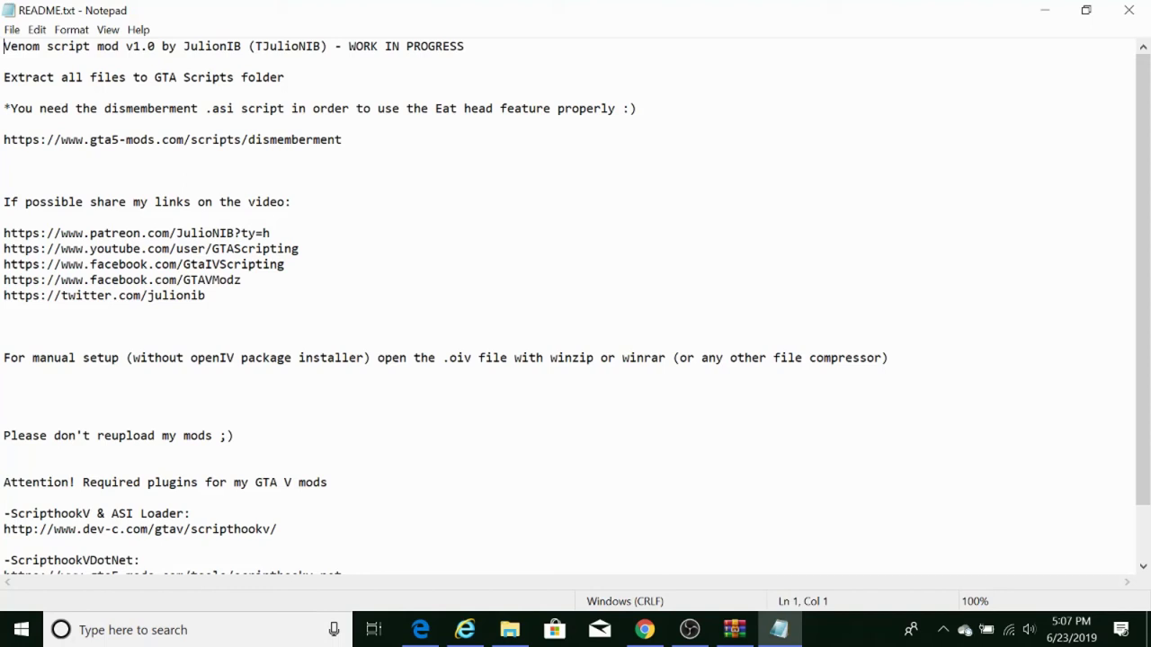
# - Copy the dismemberment script's gta5-mods.com link from the README text
pyautogui.moveTo(104, 108); pyautogui.dragTo(230, 108)
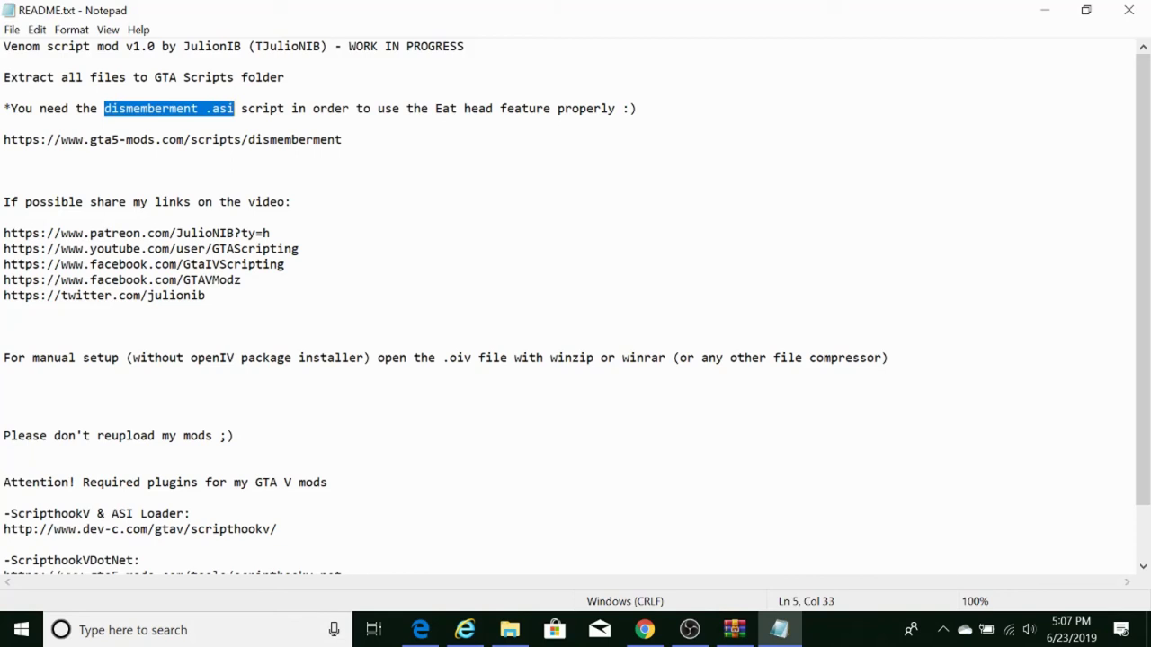
pyautogui.moveTo(342, 139); pyautogui.dragTo(4, 140)
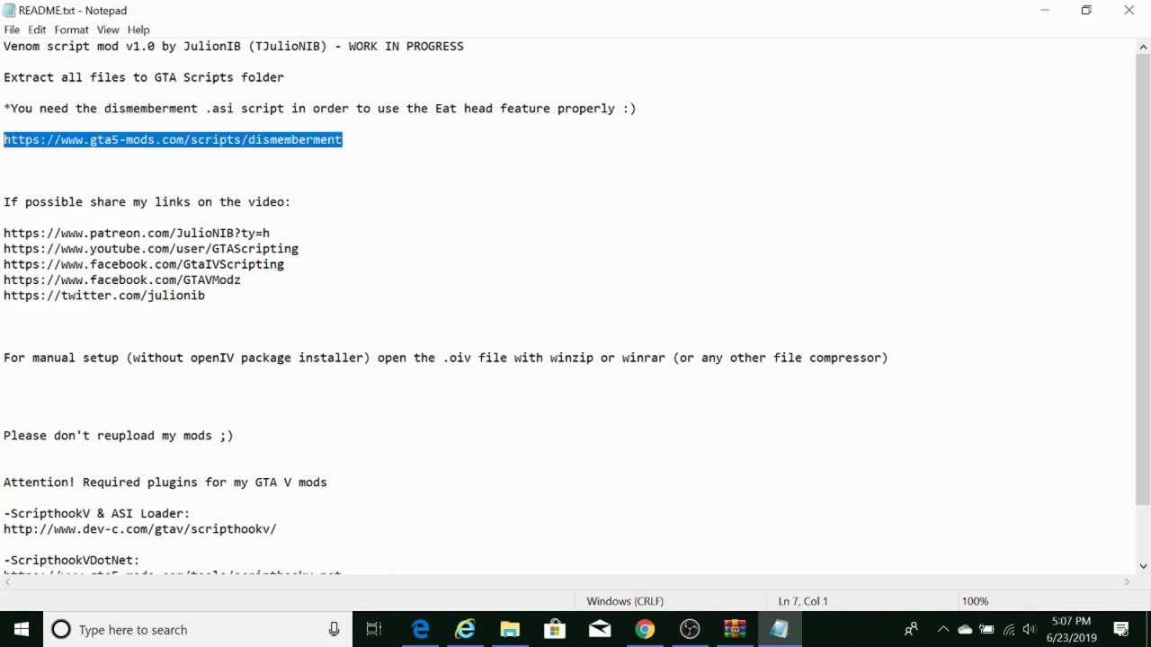
pyautogui.rightClick(48, 139)
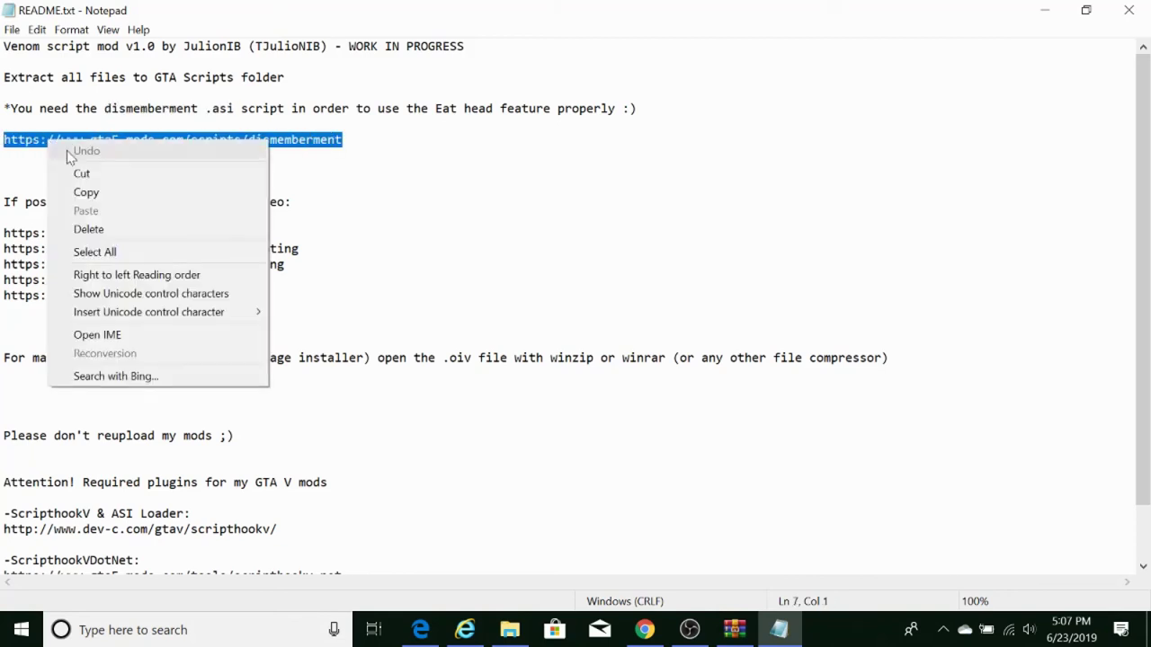
pyautogui.click(97, 193)
pyautogui.press('Down')
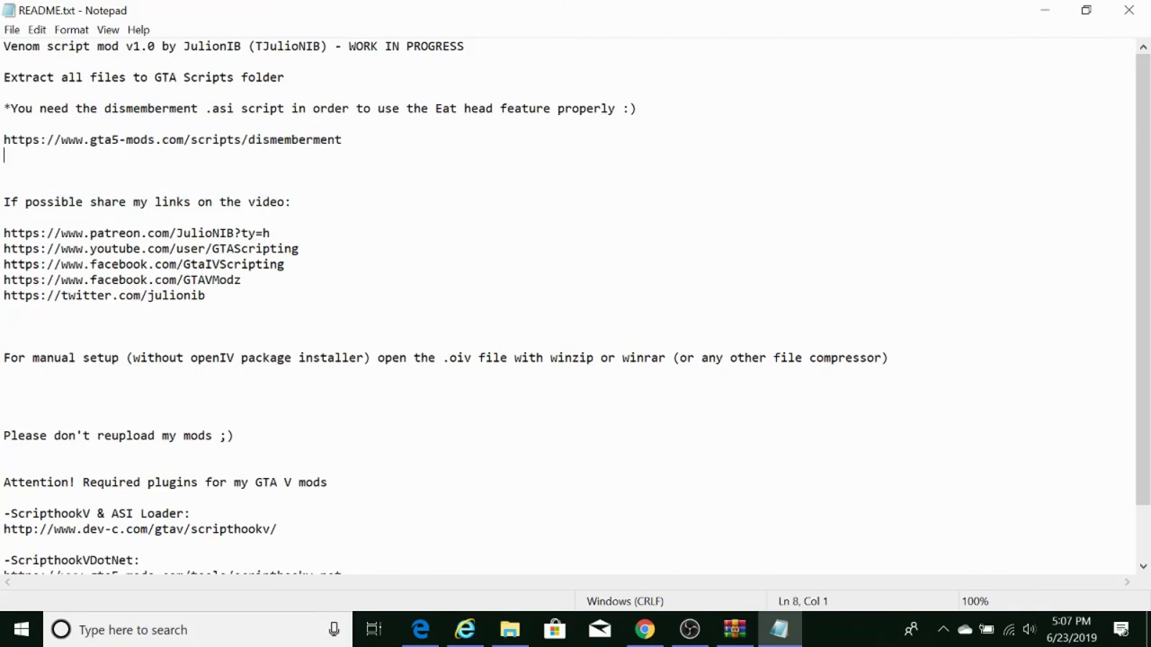
# - Review the required GTA V plugins listed in the README and minimise the text file
pyautogui.scroll(-1, 576, 306)
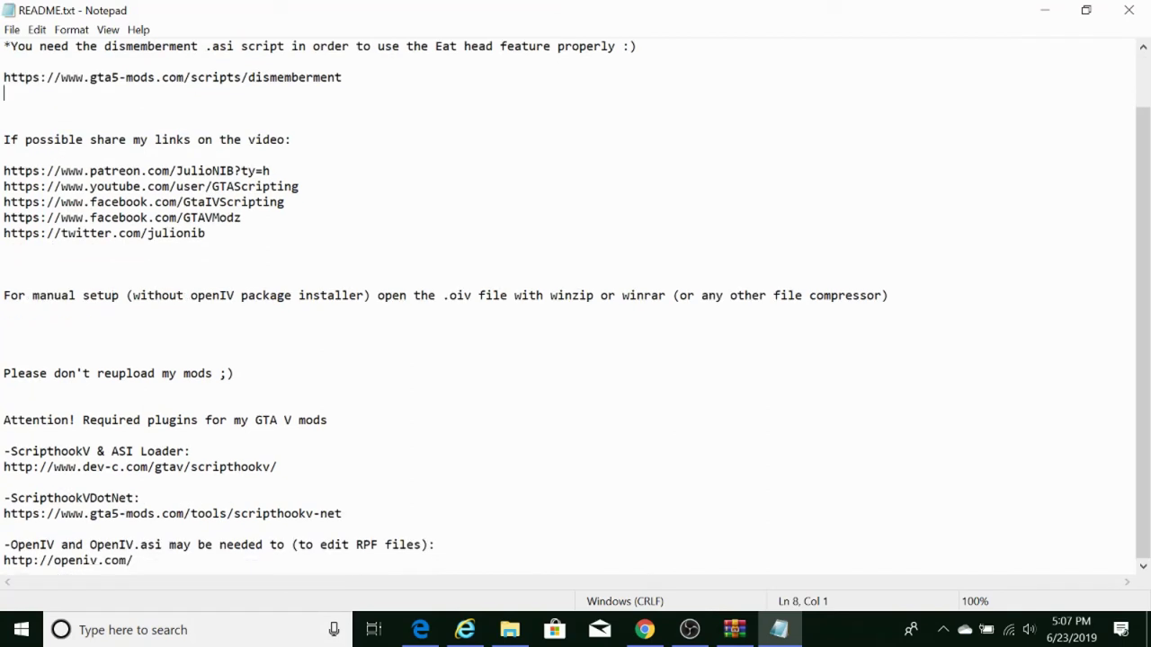
pyautogui.scroll(2, 575, 305)
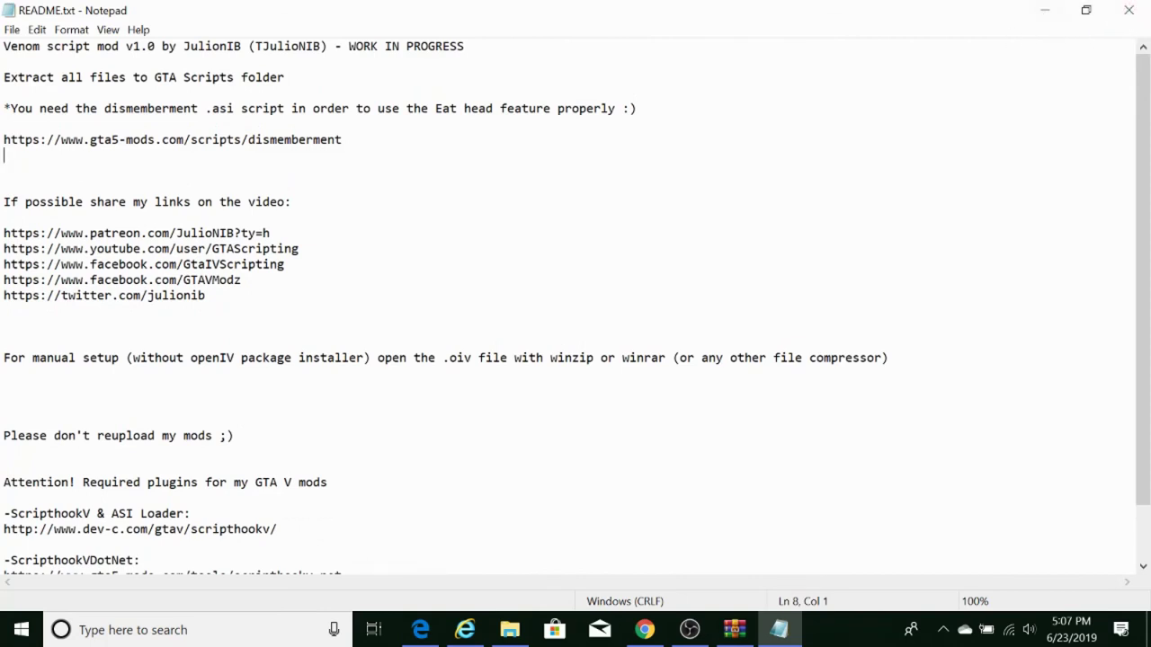
pyautogui.click(1044, 10)
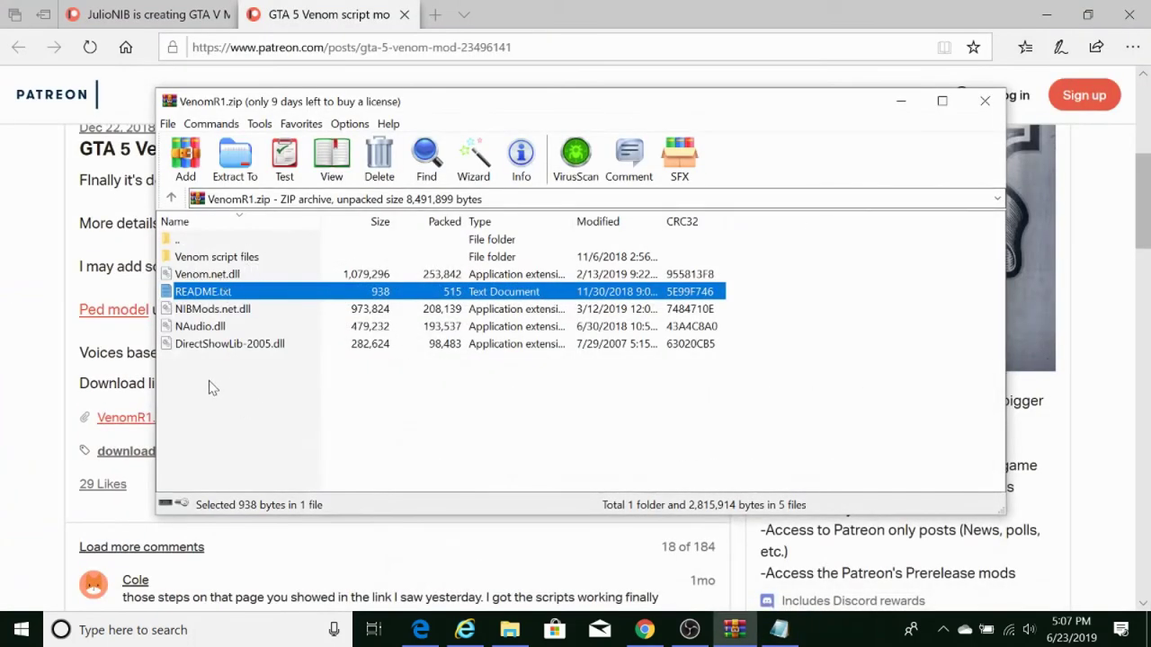
# - Extract the Venom script files folder and the four DLL files from VenomR1.zip into the Grand Theft Auto V scripts folder
pyautogui.click(195, 346)
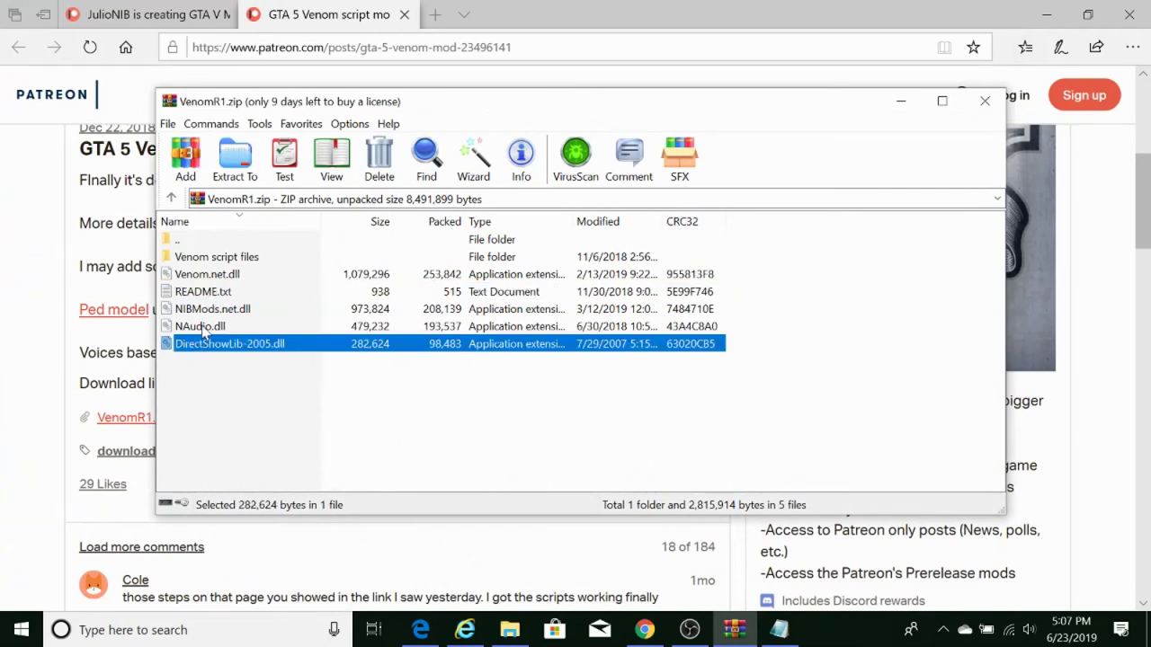
pyautogui.keyDown('ctrl'); pyautogui.click(201, 326); pyautogui.keyUp('ctrl')
pyautogui.keyDown('ctrl'); pyautogui.click(205, 309); pyautogui.keyUp('ctrl')
pyautogui.keyDown('ctrl'); pyautogui.click(208, 273); pyautogui.keyUp('ctrl')
pyautogui.keyDown('ctrl'); pyautogui.click(209, 258); pyautogui.keyUp('ctrl')
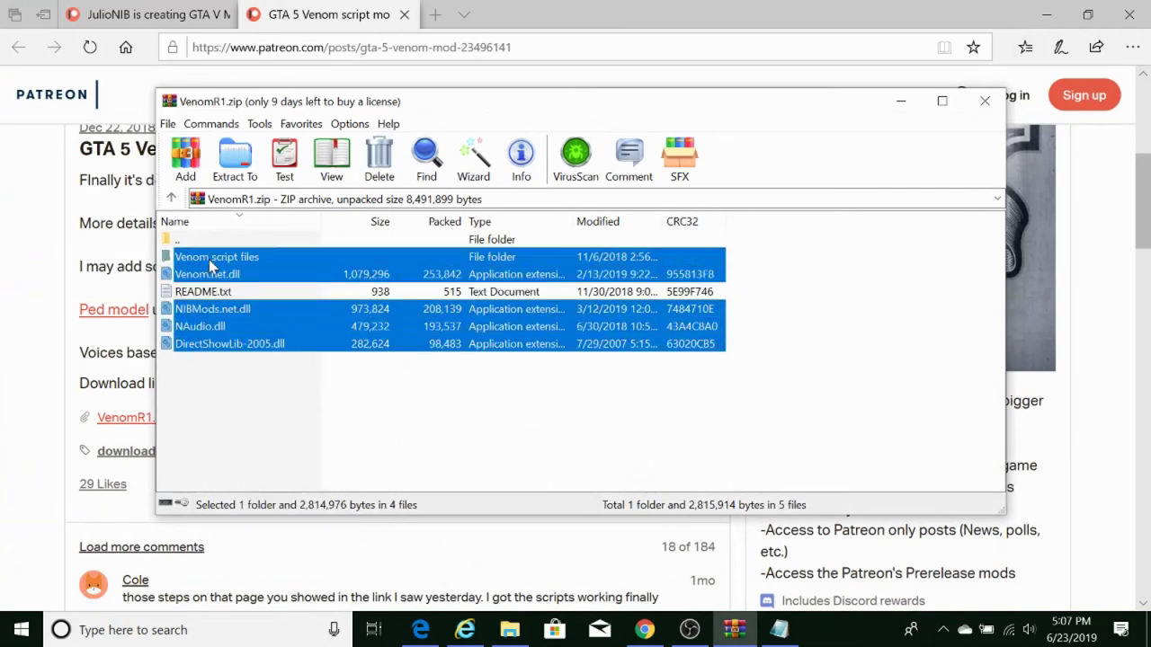
pyautogui.click(1047, 15)
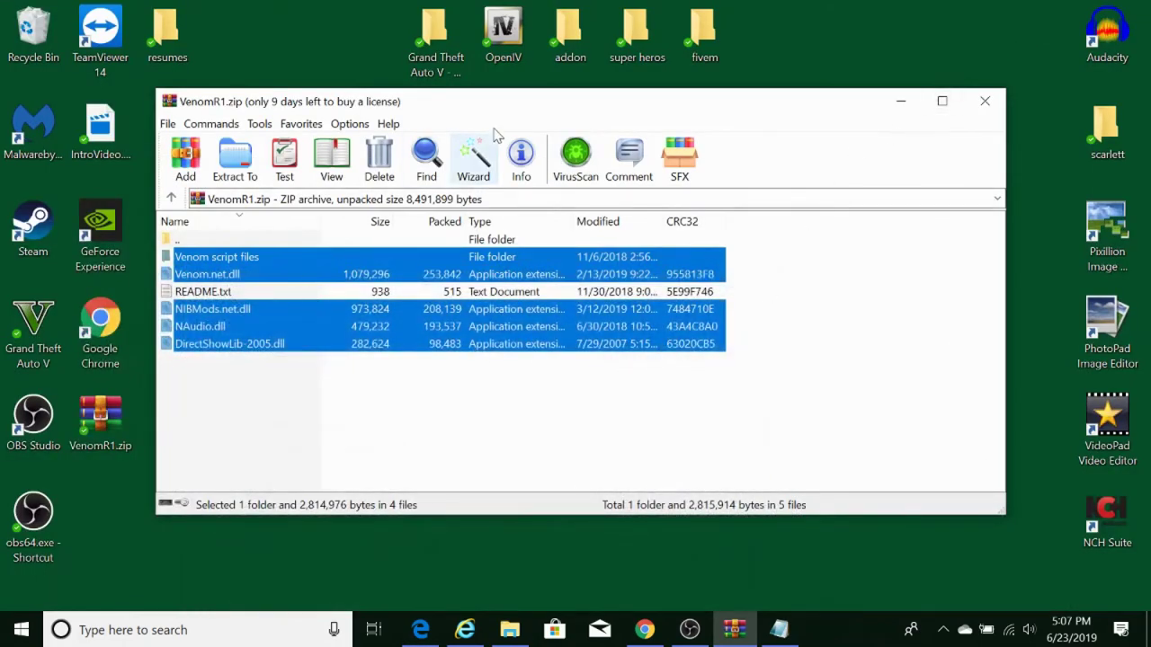
pyautogui.moveTo(477, 114); pyautogui.dragTo(585, 209)
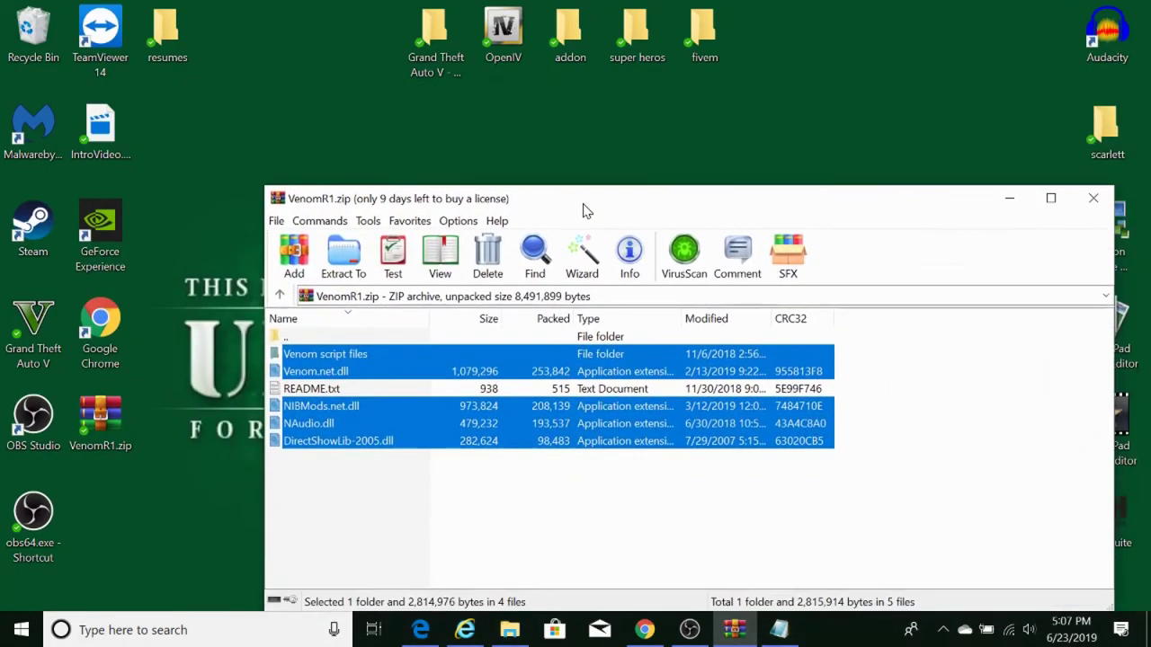
pyautogui.doubleClick(435, 38)
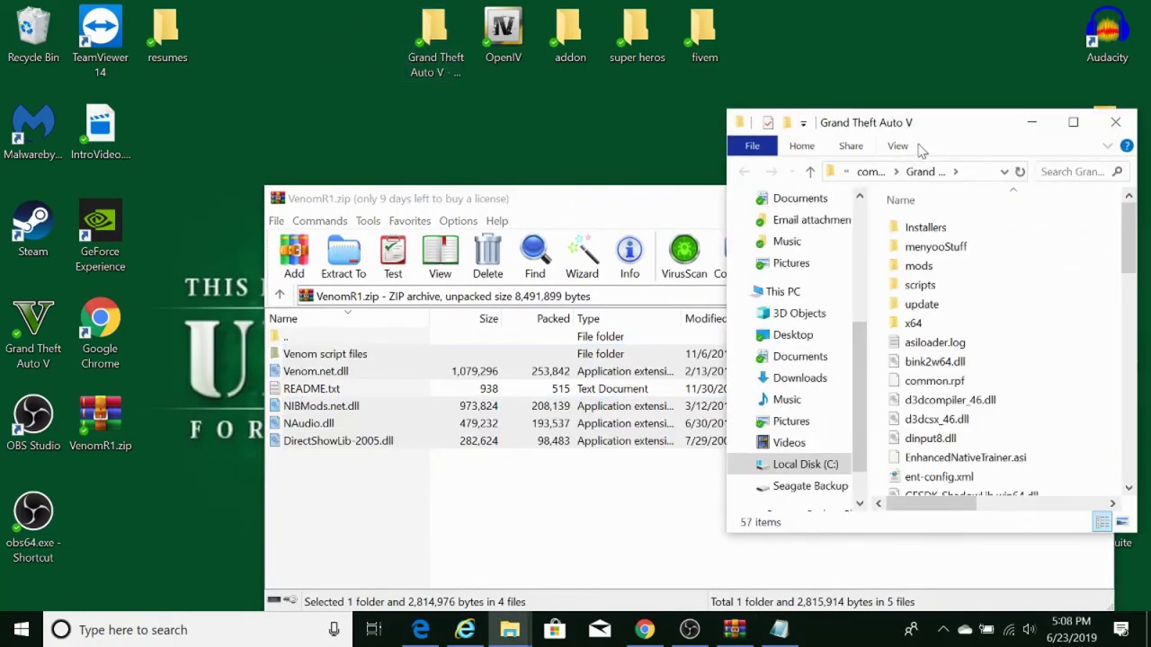
pyautogui.click(1073, 122)
pyautogui.click(182, 173)
pyautogui.doubleClick(184, 175)
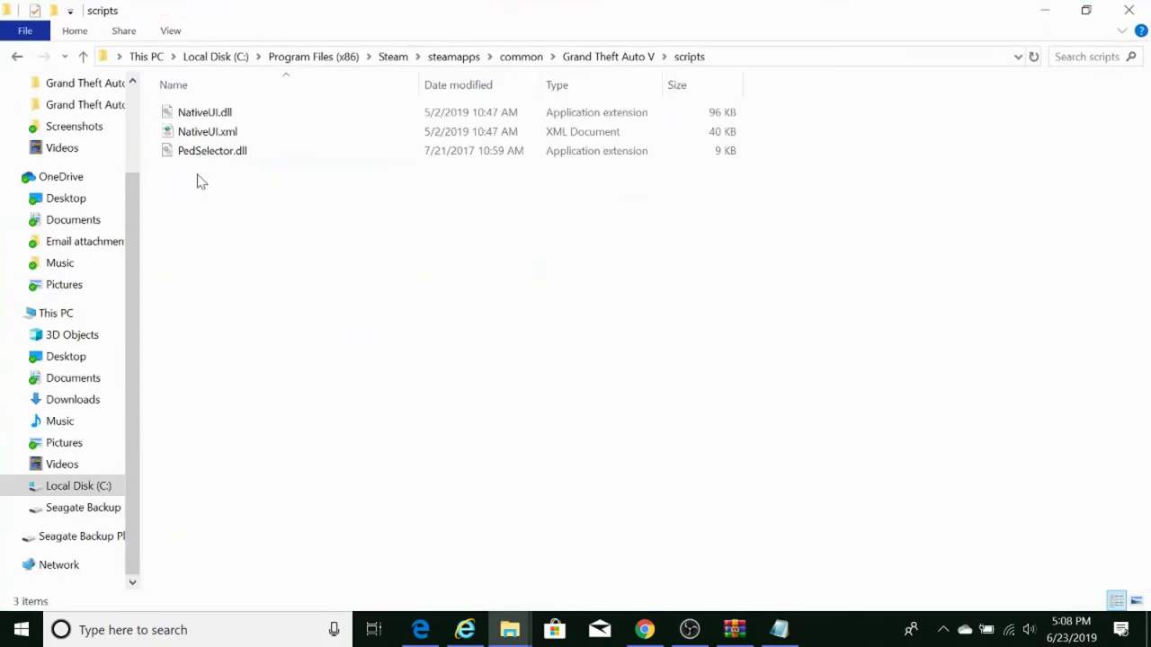
pyautogui.click(1086, 10)
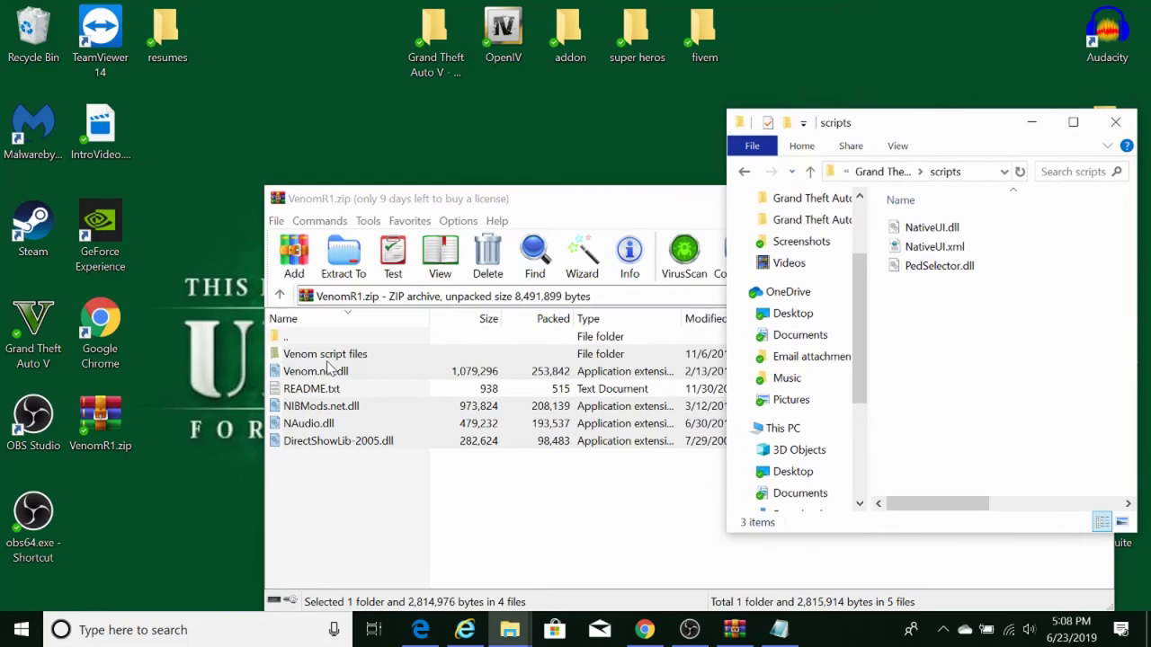
pyautogui.moveTo(330, 369); pyautogui.dragTo(1125, 229)
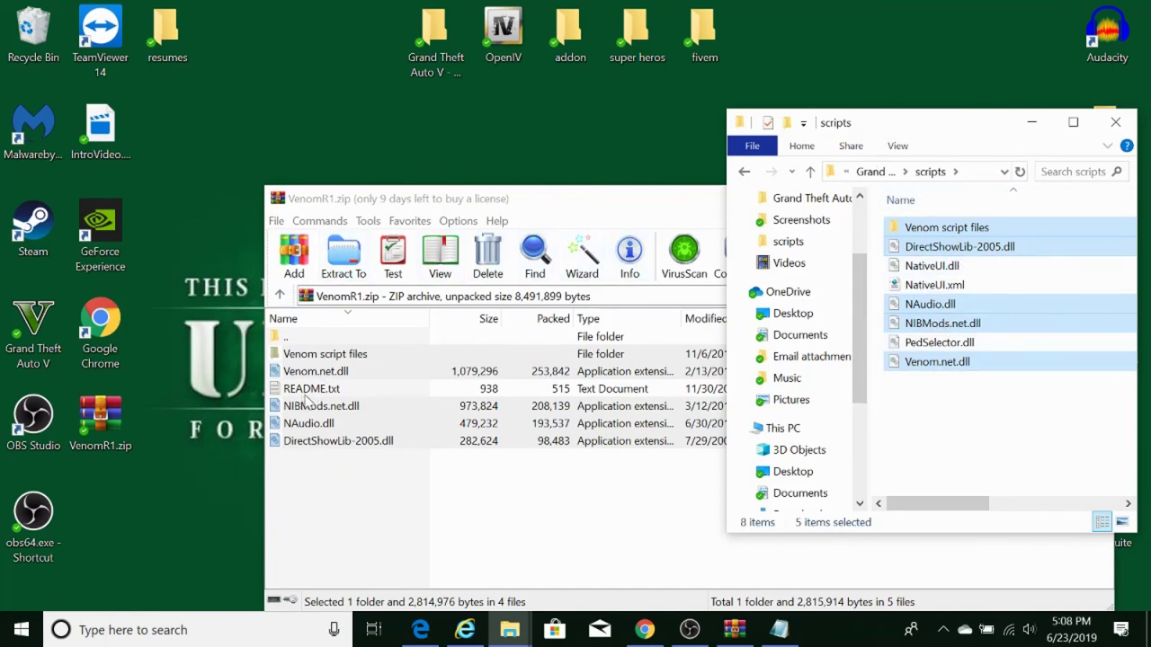
pyautogui.moveTo(509, 202); pyautogui.dragTo(358, 136)
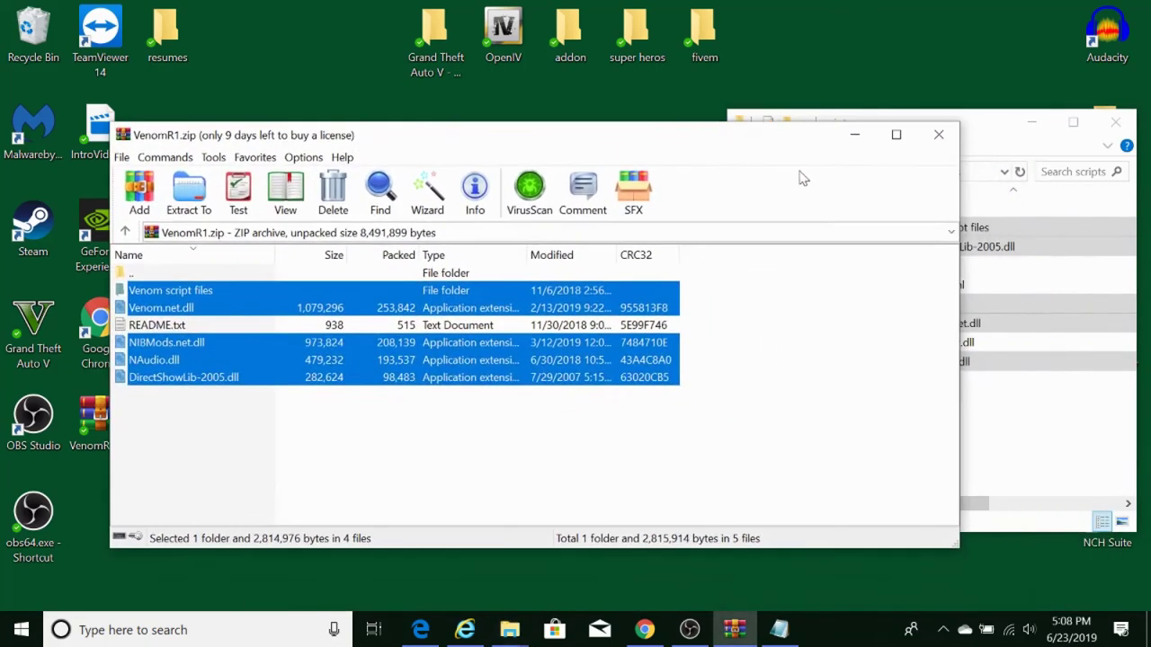
pyautogui.click(157, 326)
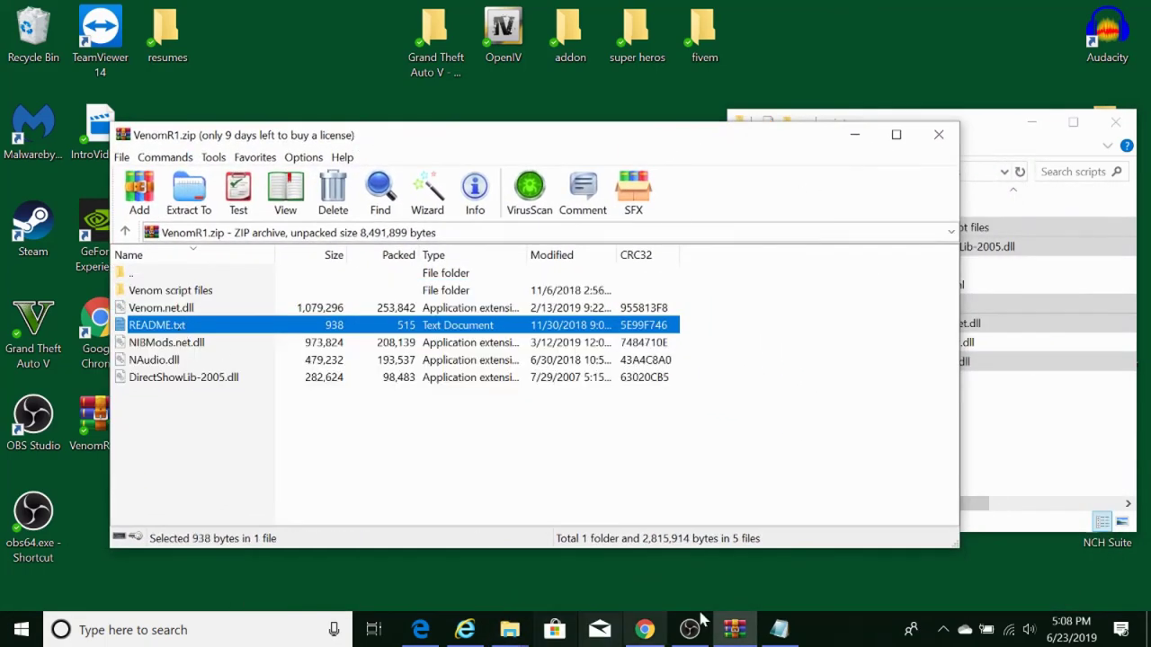
pyautogui.click(783, 633)
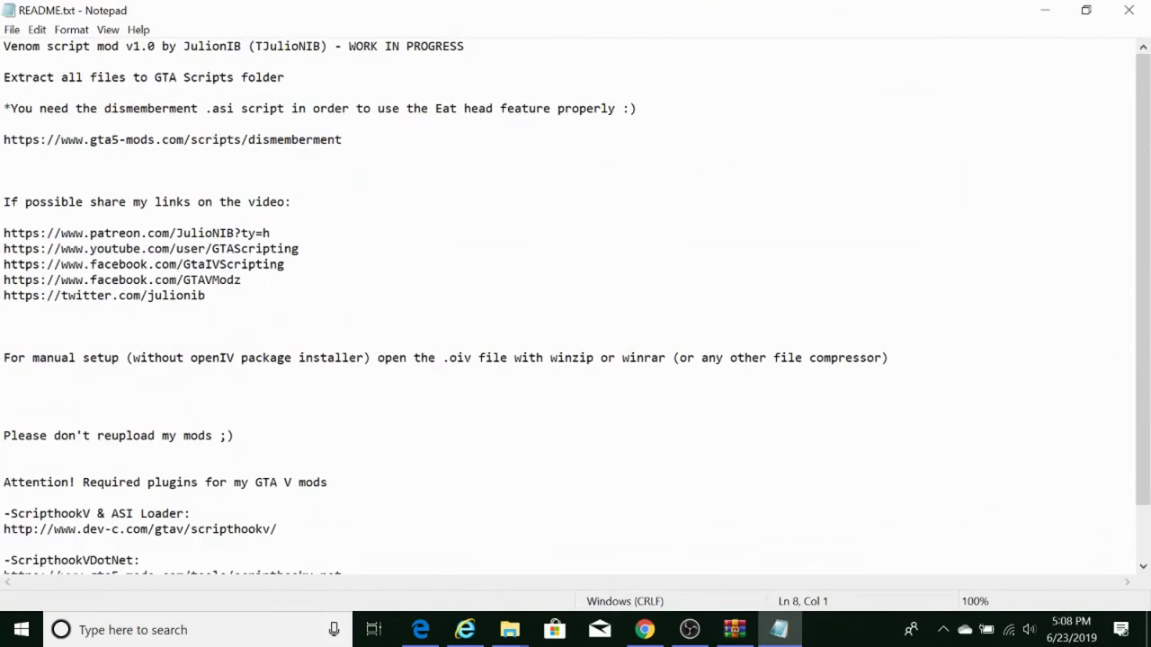
pyautogui.click(1043, 10)
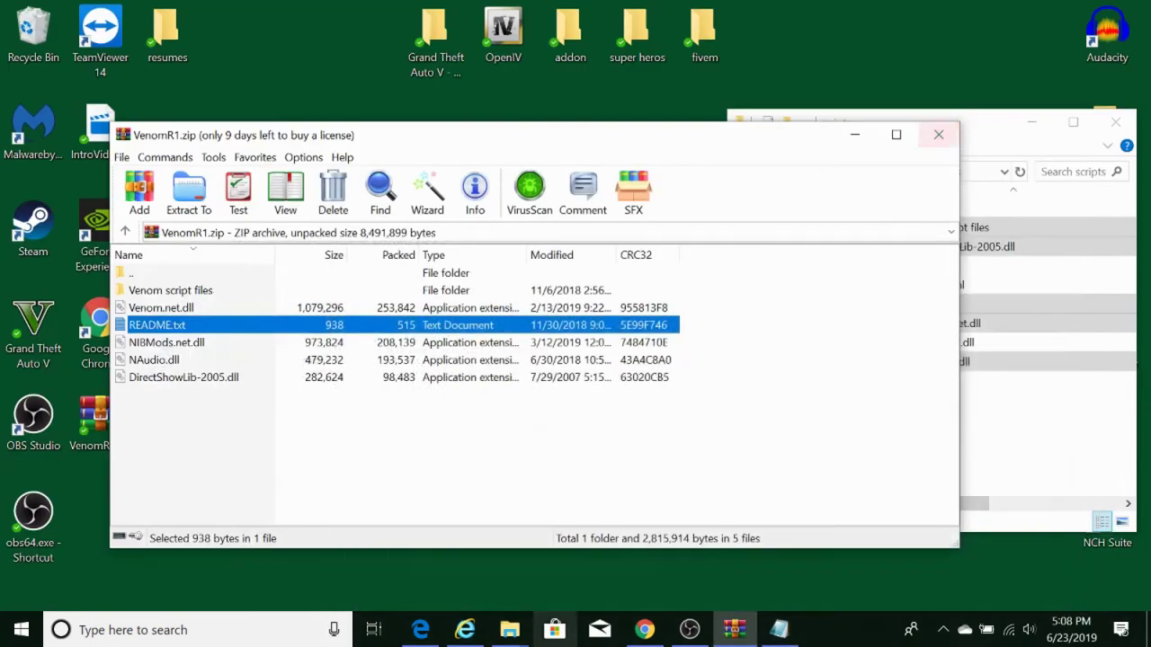
pyautogui.click(465, 629)
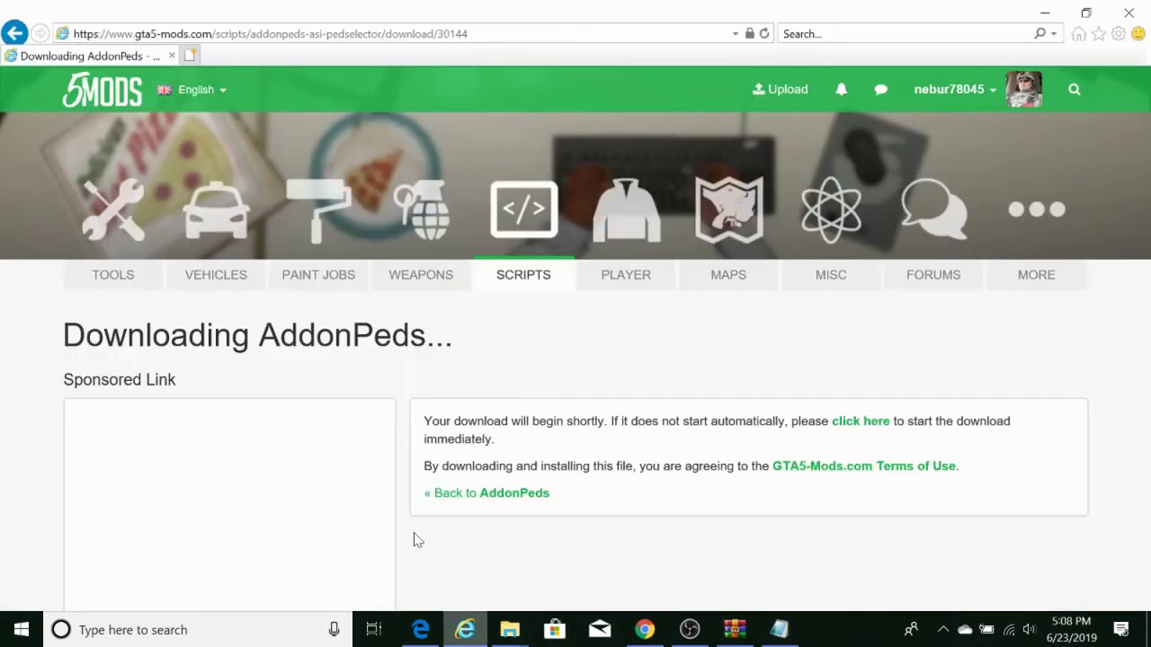
pyautogui.rightClick(523, 40)
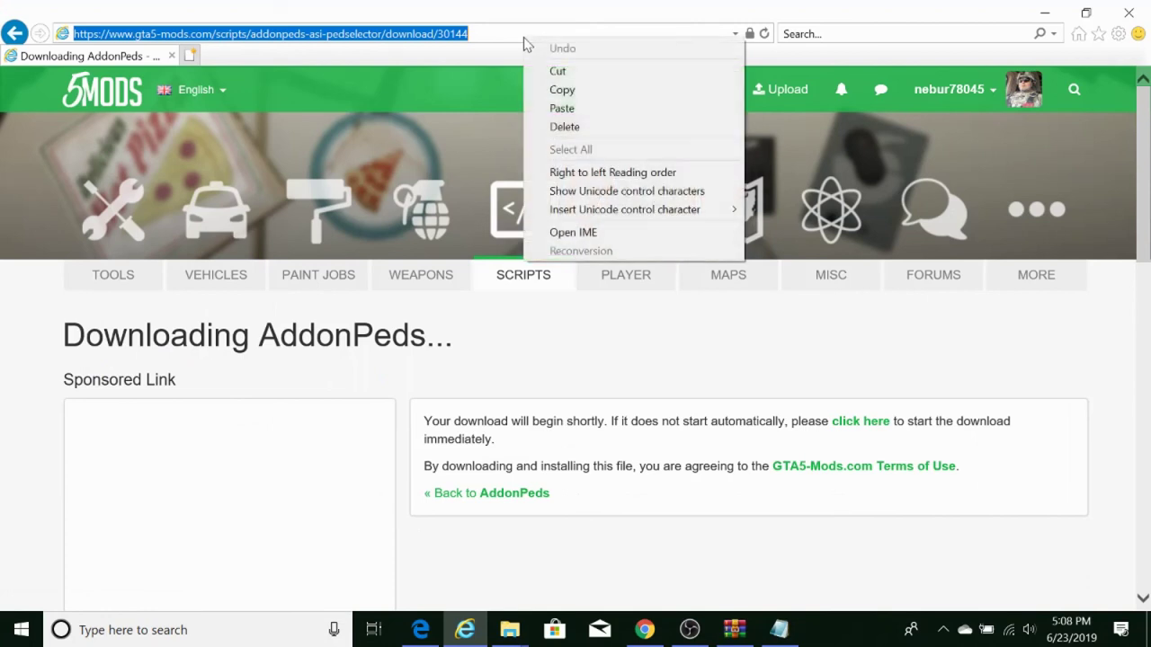
pyautogui.click(562, 108)
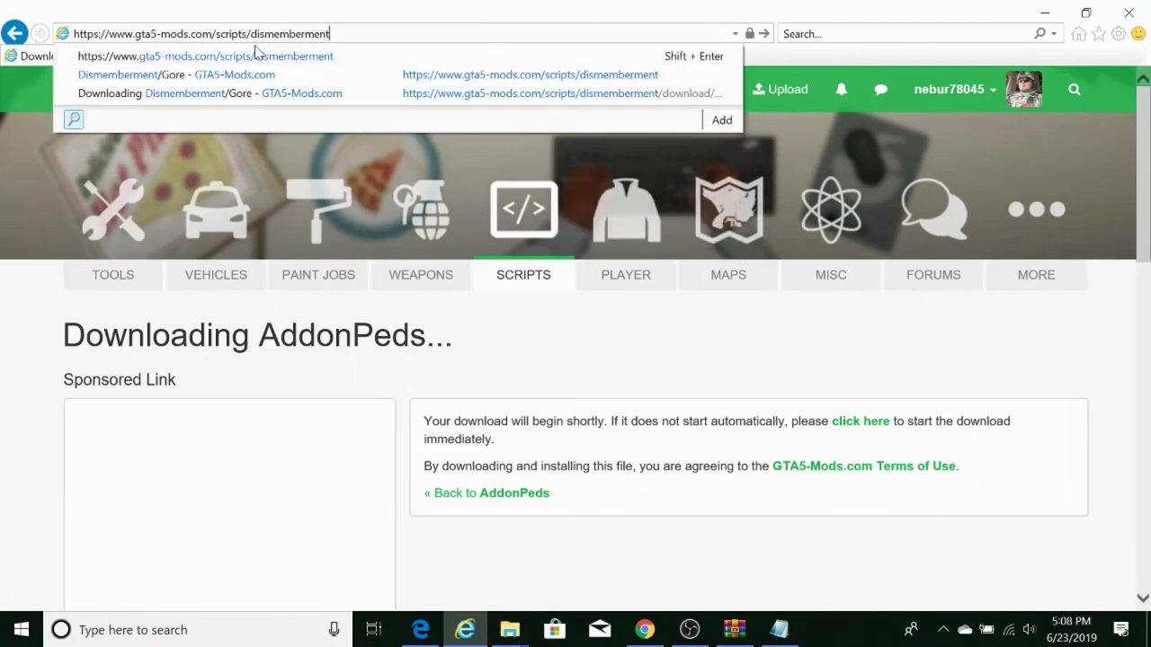
pyautogui.click(492, 54)
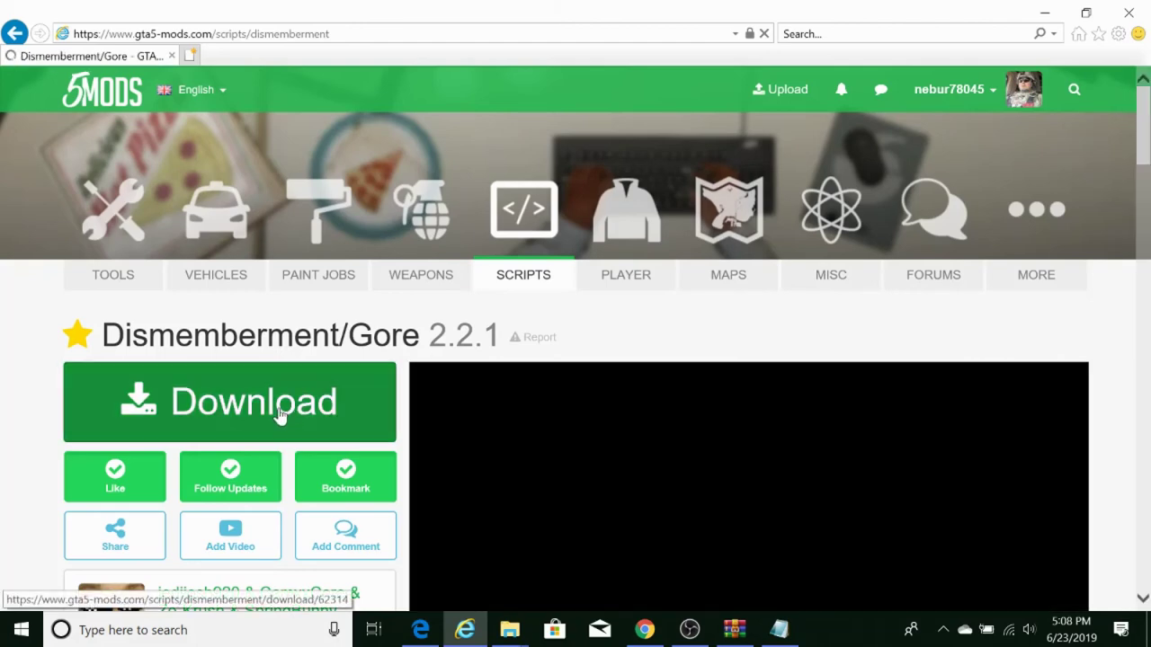
# - Download the Dismemberment/Gore 2.2.1 mod and save 3d329a-Dismemberment2.2.1.zip to the Desktop
pyautogui.scroll(-1, 496, 399)
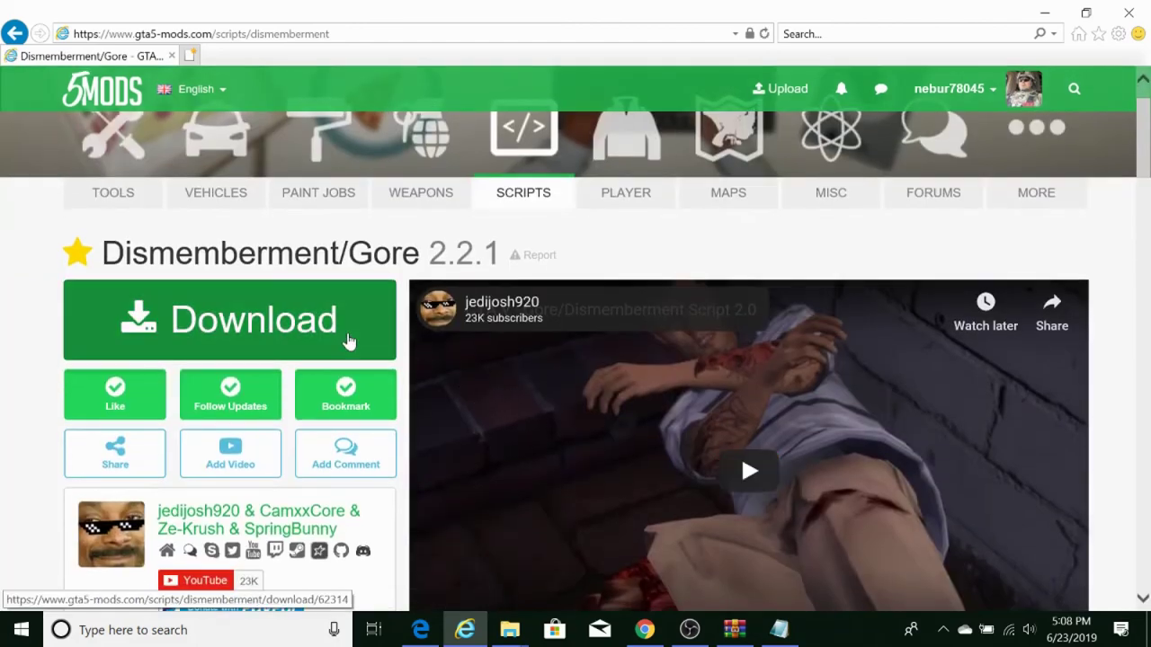
pyautogui.scroll(-3, 839, 411)
pyautogui.scroll(1, 728, 323)
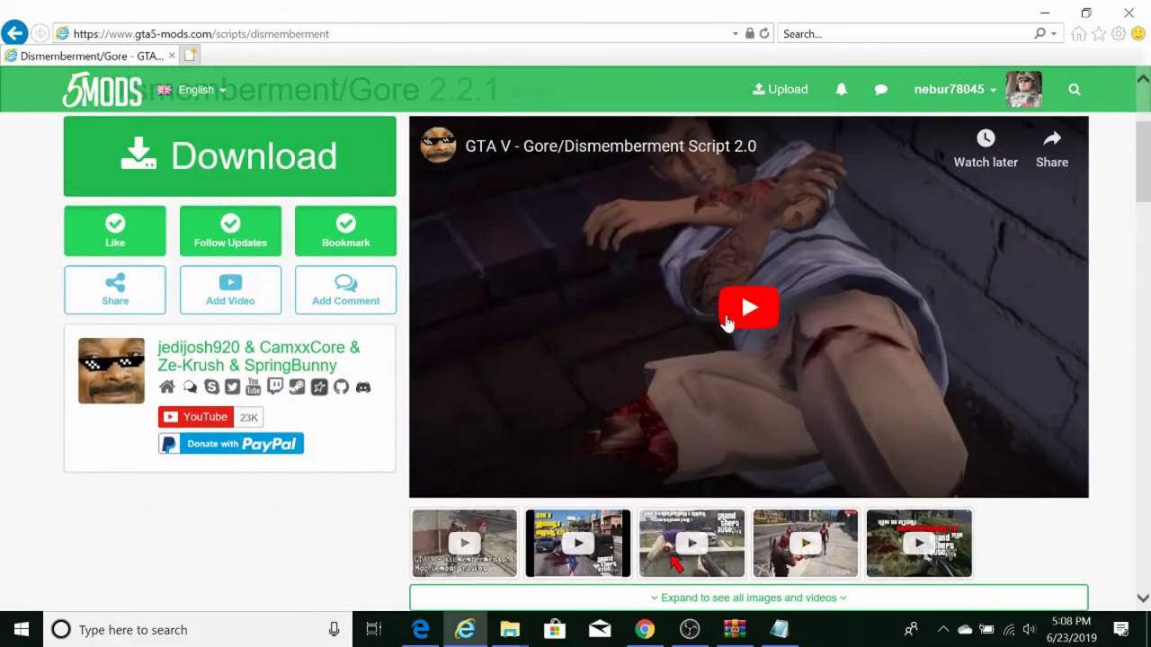
pyautogui.click(273, 173)
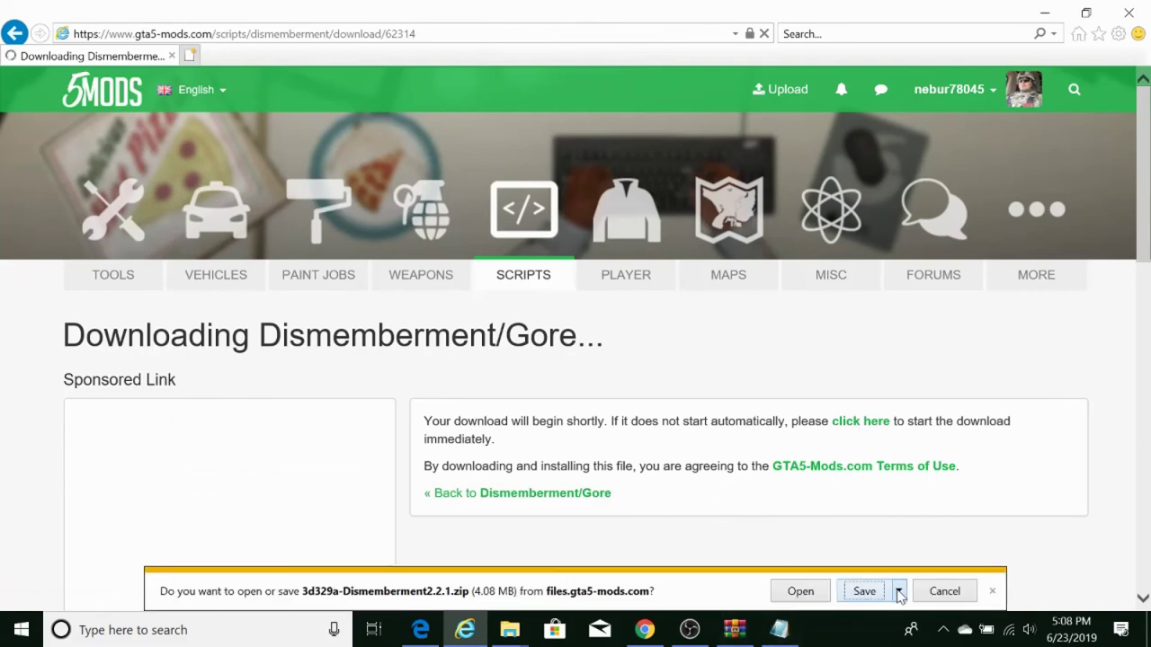
pyautogui.click(898, 590)
pyautogui.click(926, 580)
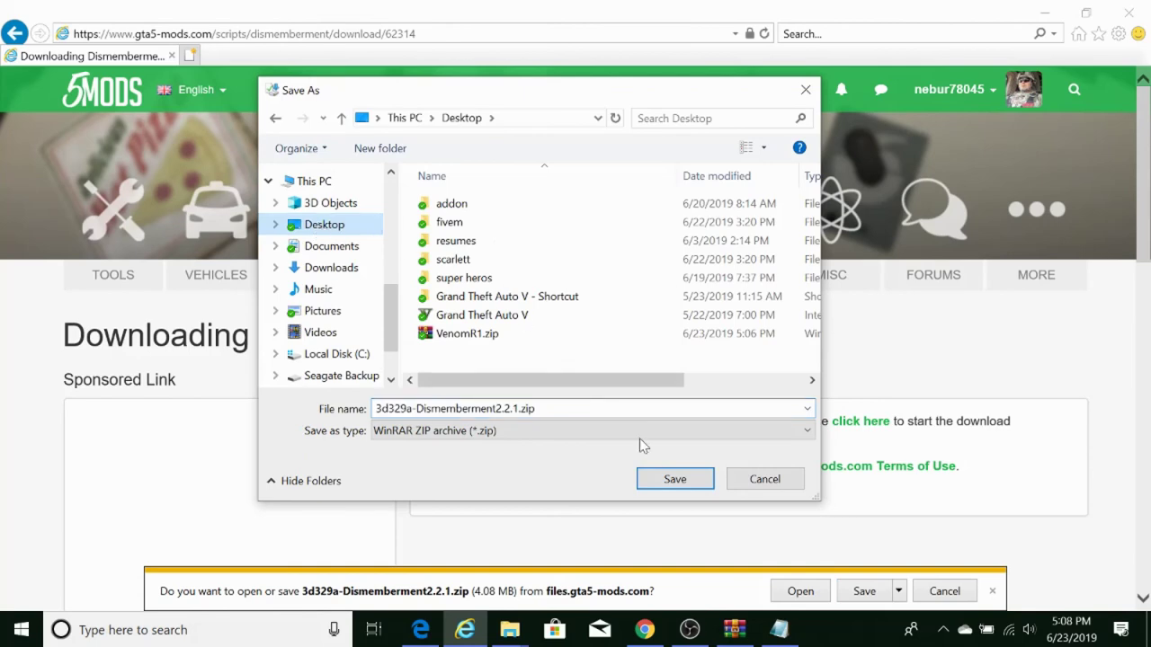
pyautogui.click(674, 478)
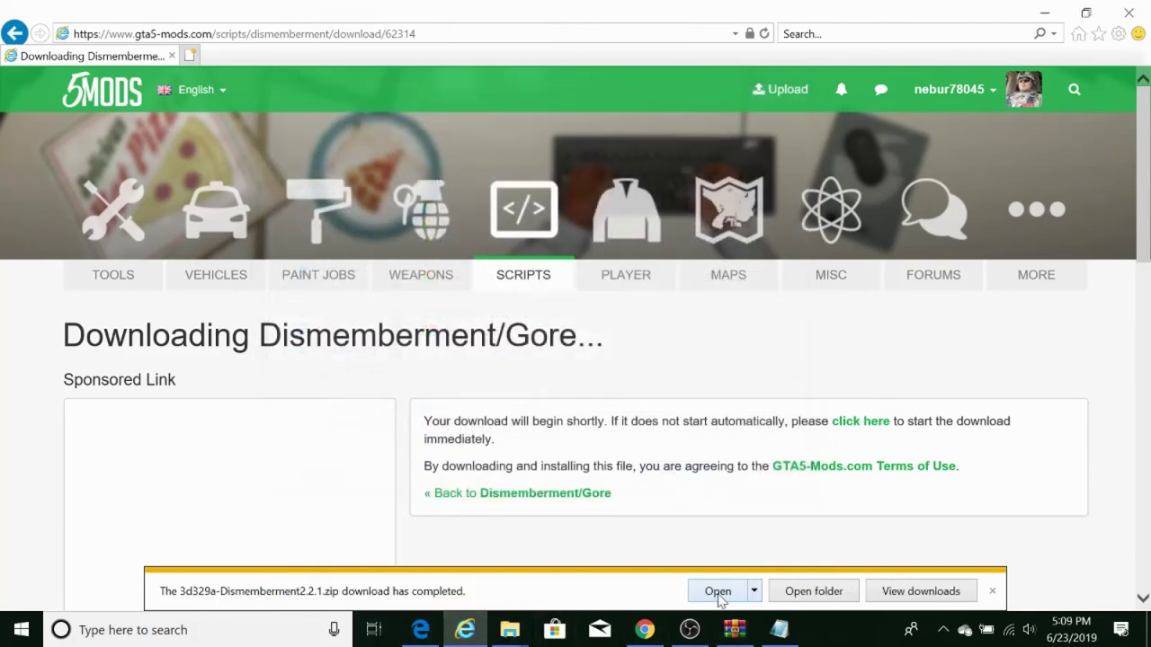
# - Open the downloaded Dismemberment2.2.1 archive, allow WinRAR to run, and move its window so the whole file list is in view
pyautogui.click(719, 596)
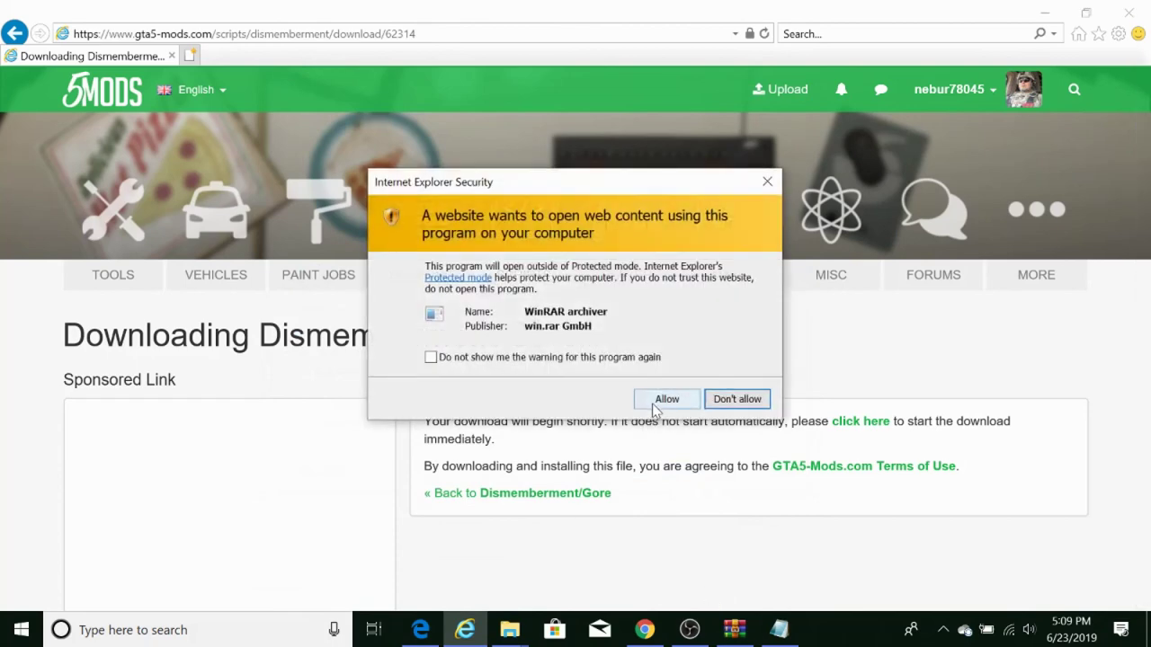
pyautogui.click(652, 403)
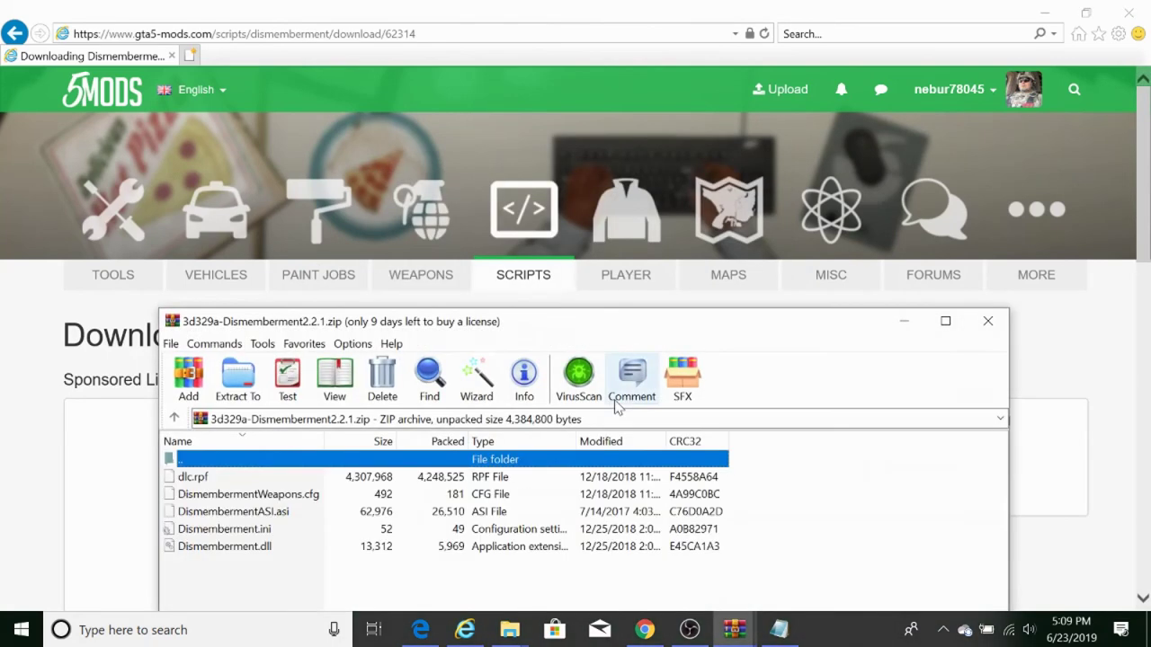
pyautogui.moveTo(445, 326); pyautogui.dragTo(416, 129)
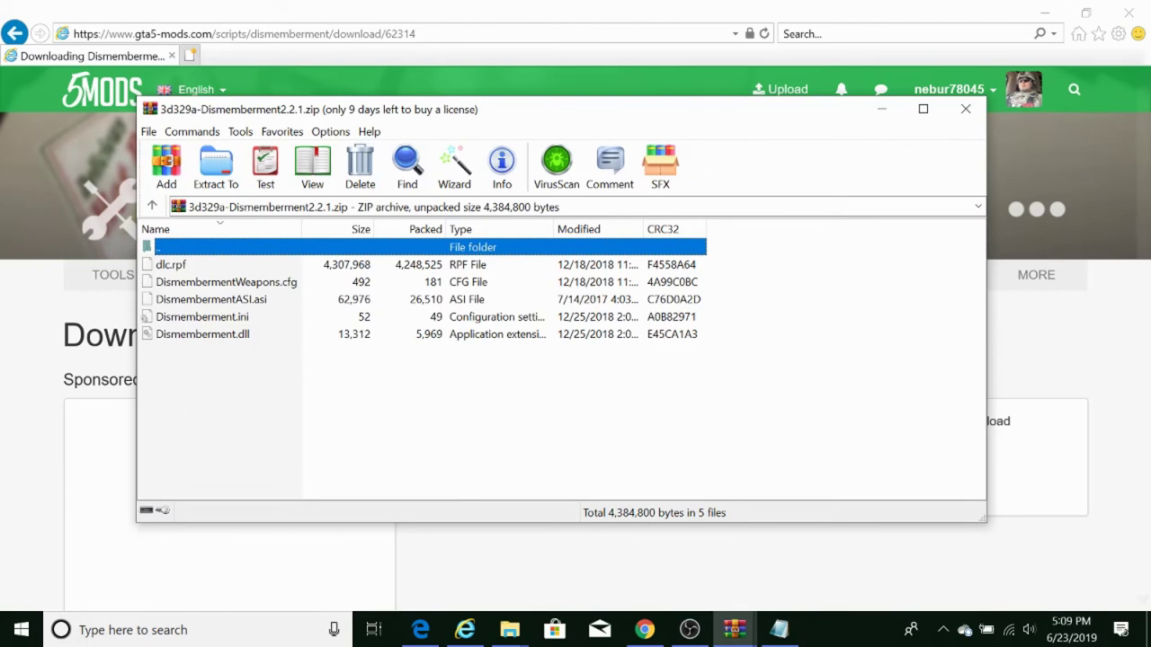
# - Go back to the Dismemberment/Gore mod page, copy the Installation instructions from its description, and minimise the browser
pyautogui.click(836, 13)
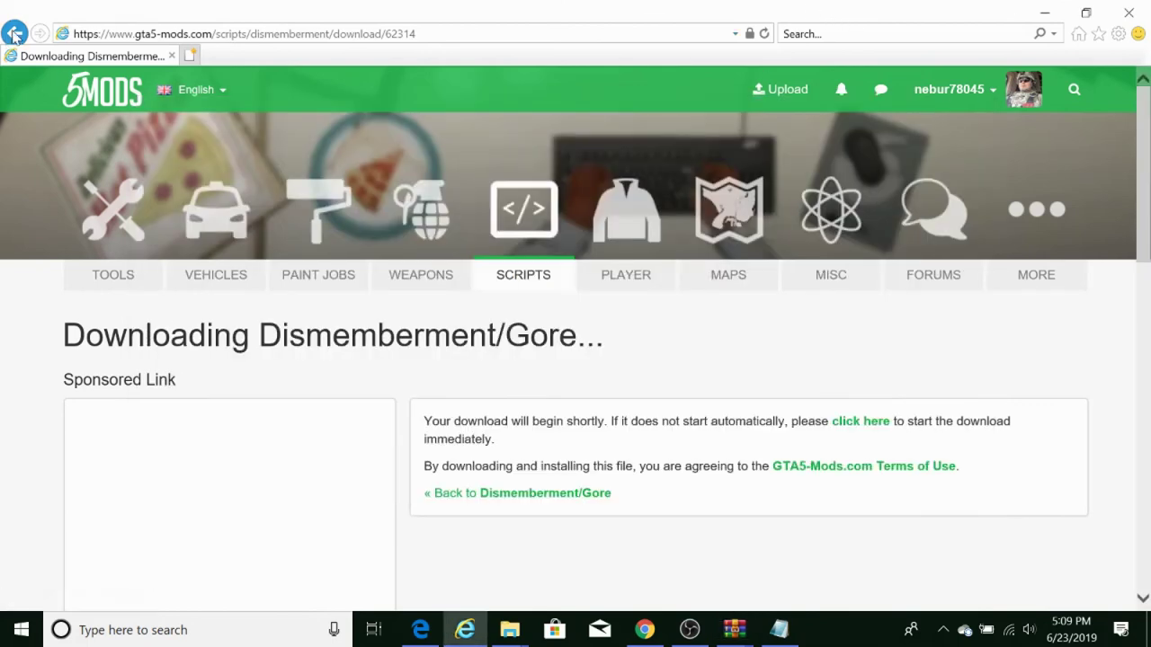
pyautogui.click(13, 33)
pyautogui.scroll(-3, 486, 198)
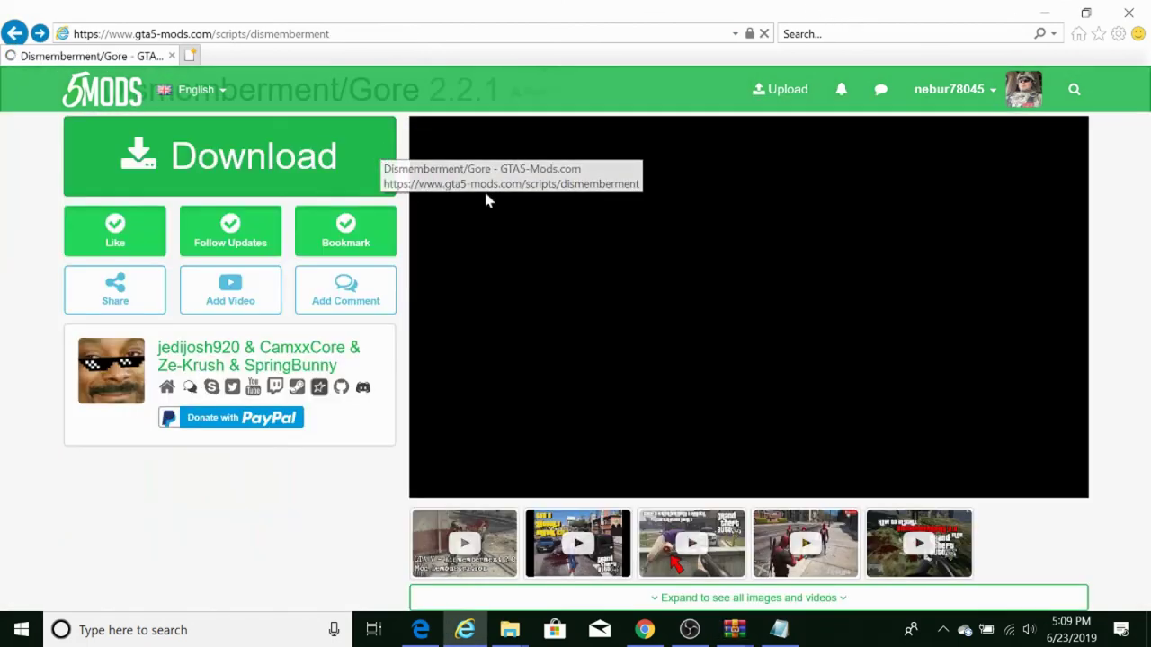
pyautogui.scroll(-4, 715, 348)
pyautogui.scroll(-8, 710, 348)
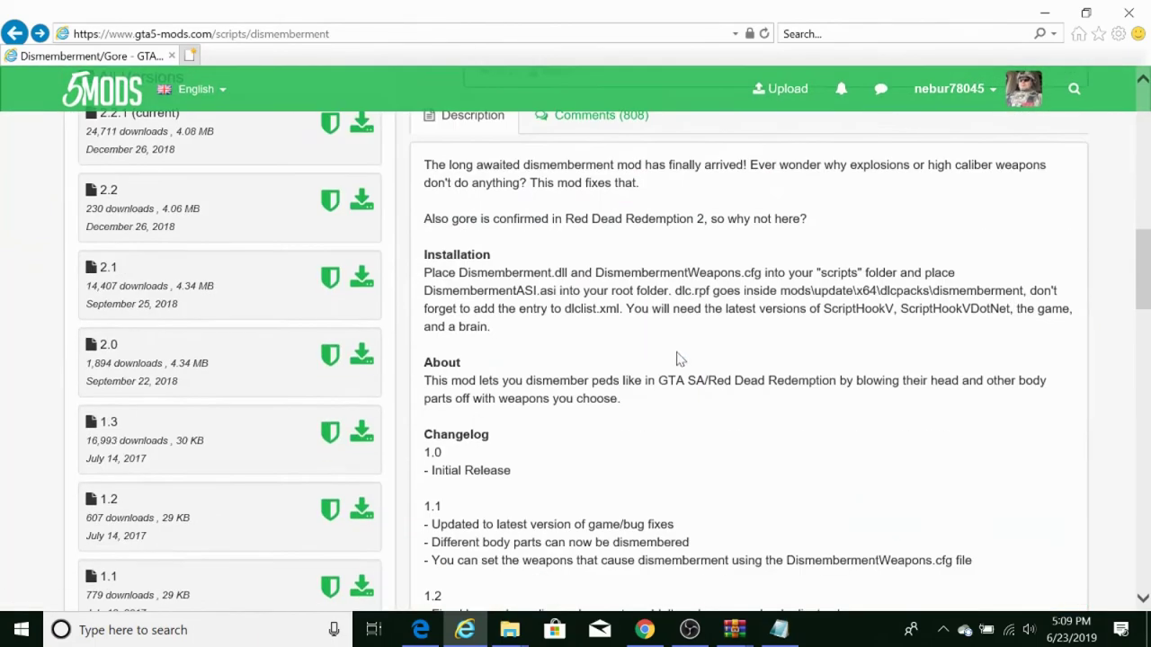
pyautogui.scroll(-4, 635, 377)
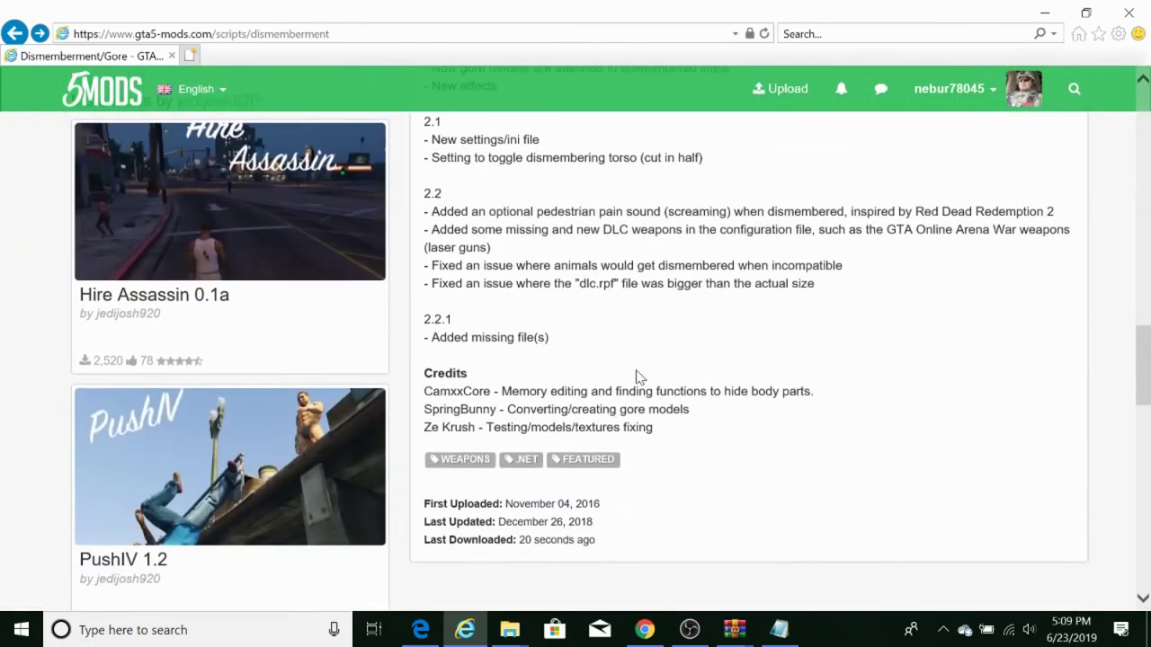
pyautogui.scroll(5, 635, 378)
pyautogui.scroll(4, 636, 377)
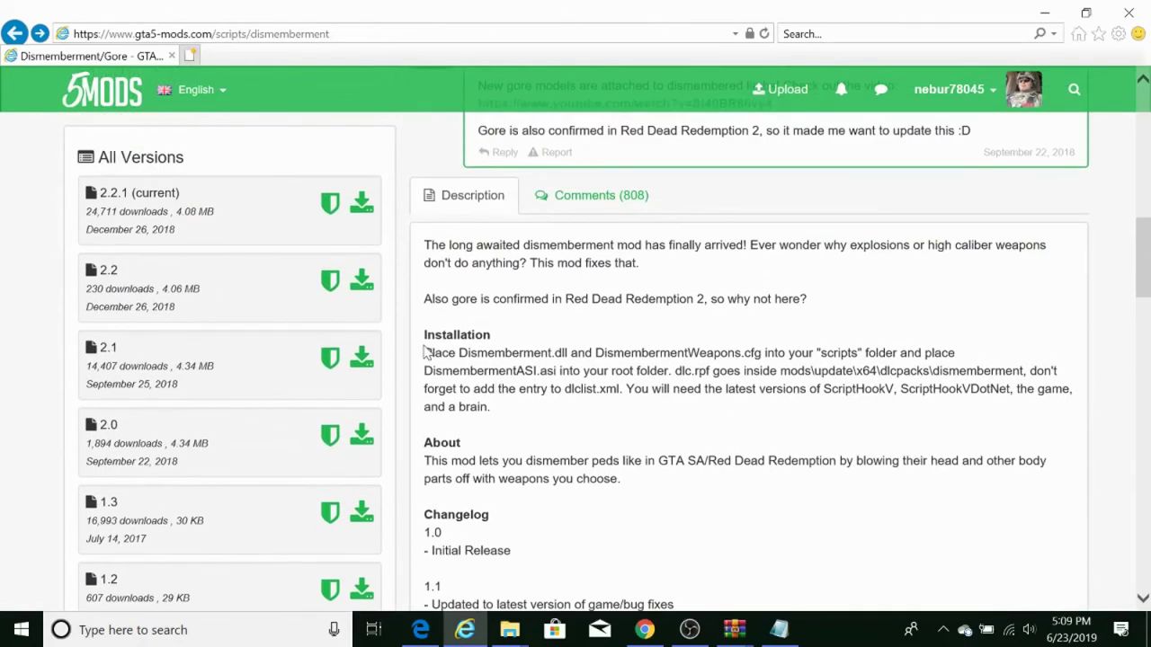
pyautogui.moveTo(424, 335); pyautogui.dragTo(492, 406)
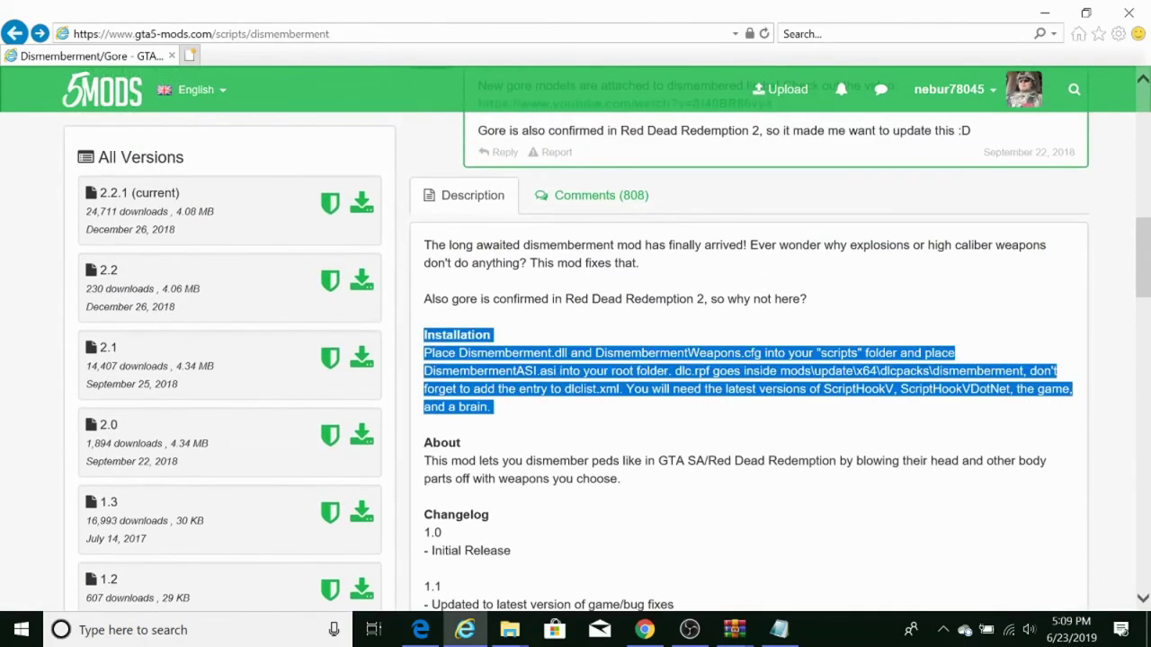
pyautogui.rightClick(526, 381)
pyautogui.click(559, 406)
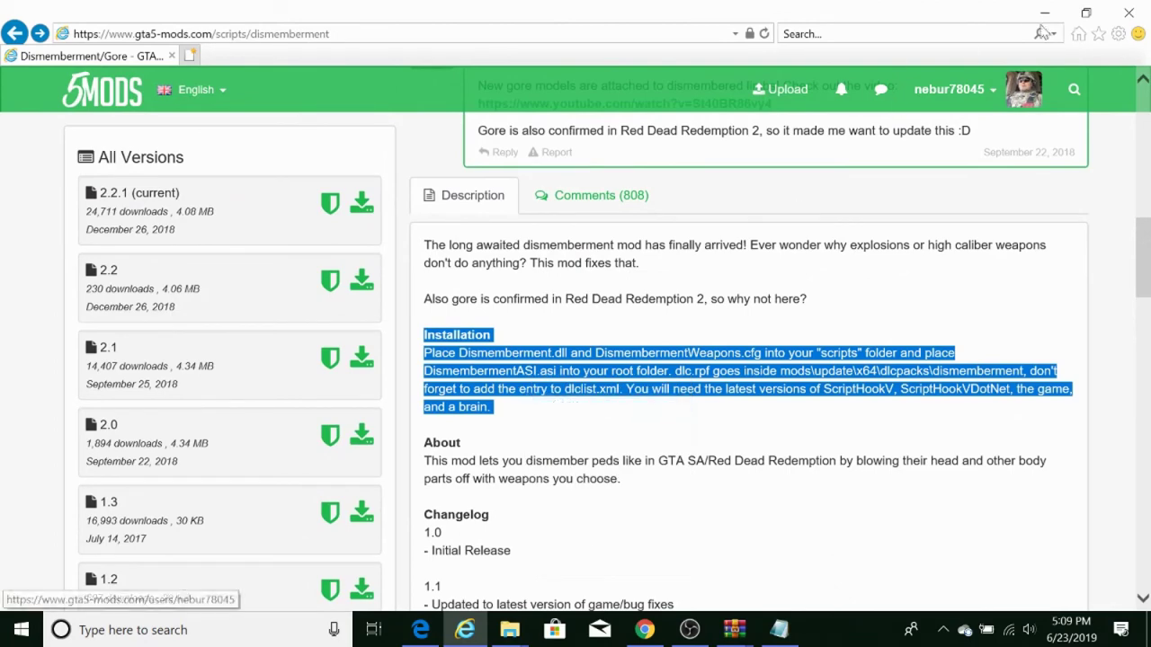
pyautogui.click(1048, 14)
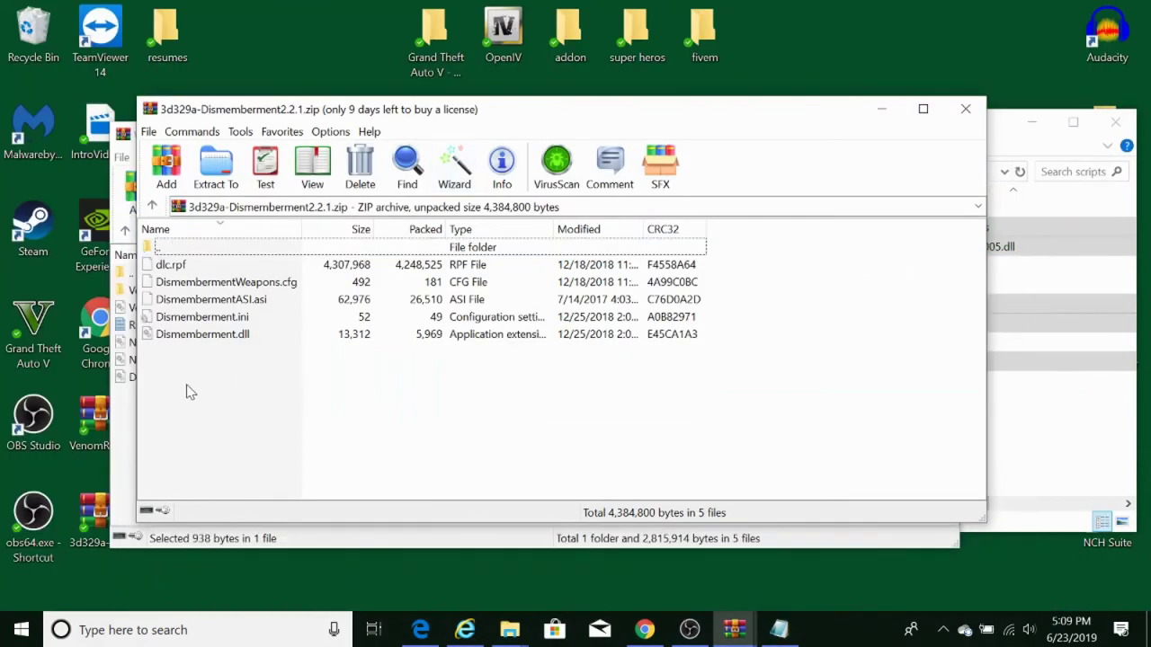
# - Create a folder named read.me in the Dismemberment2.2.1 archive and open it
pyautogui.rightClick(244, 384)
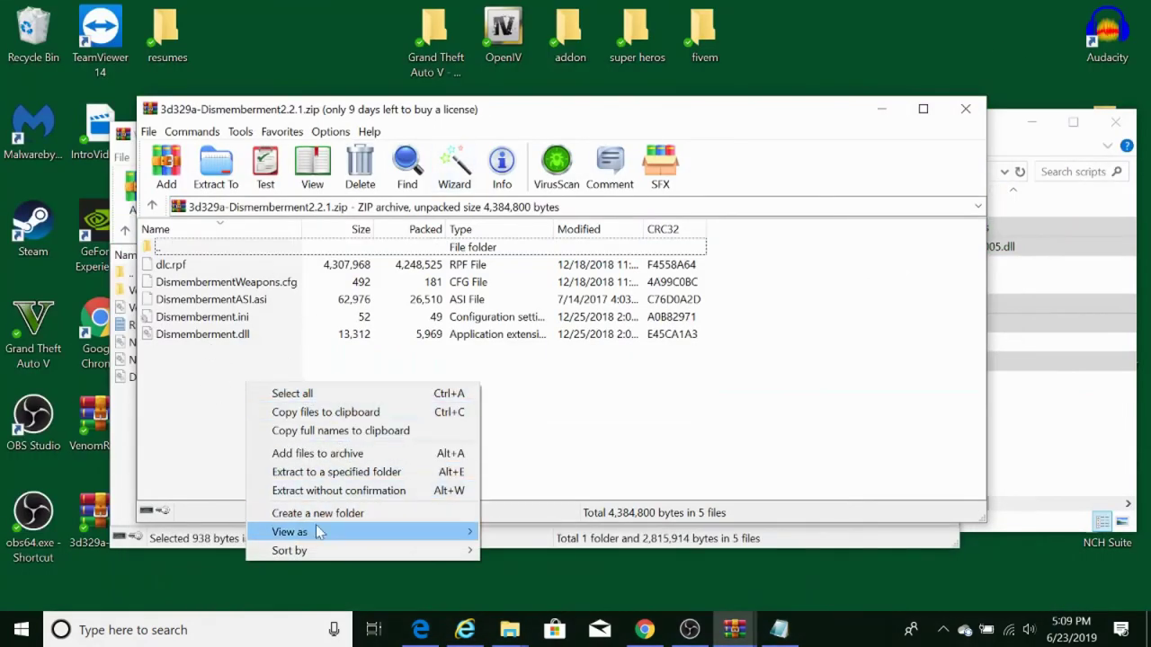
pyautogui.click(432, 515)
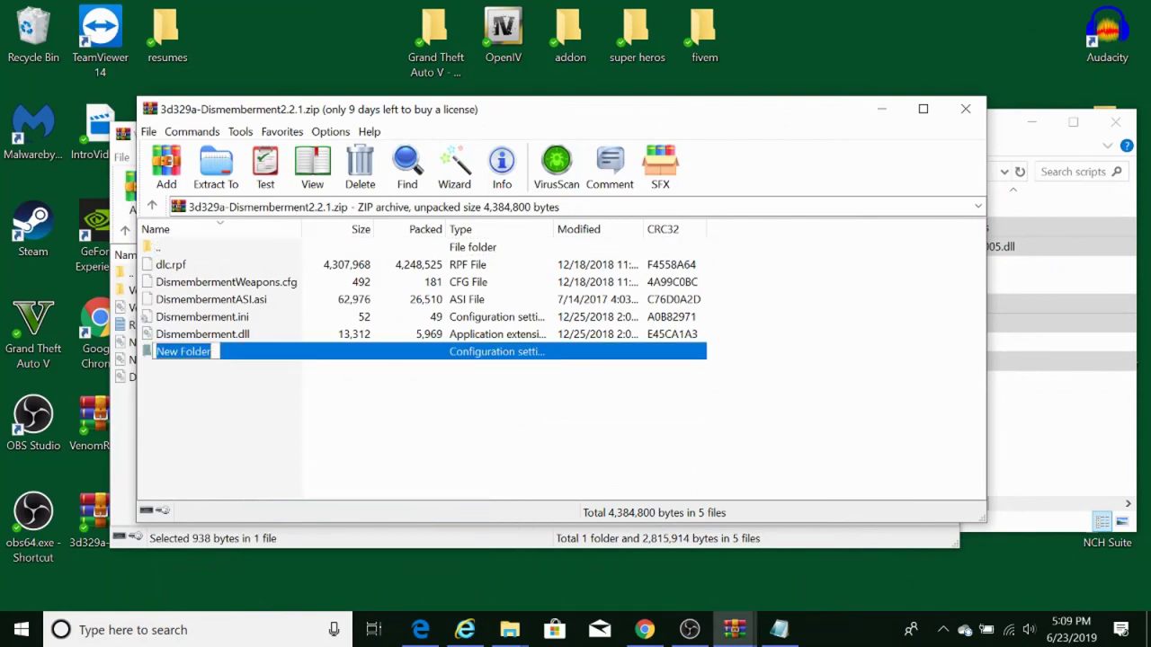
pyautogui.write('read.me')
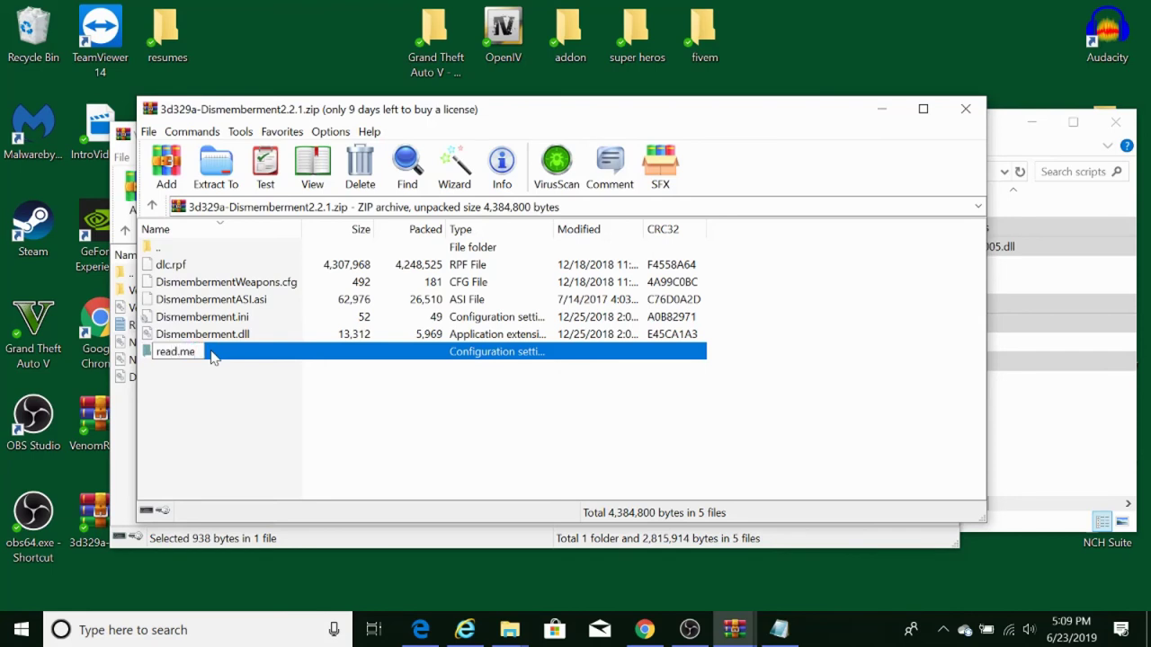
pyautogui.press('Return')
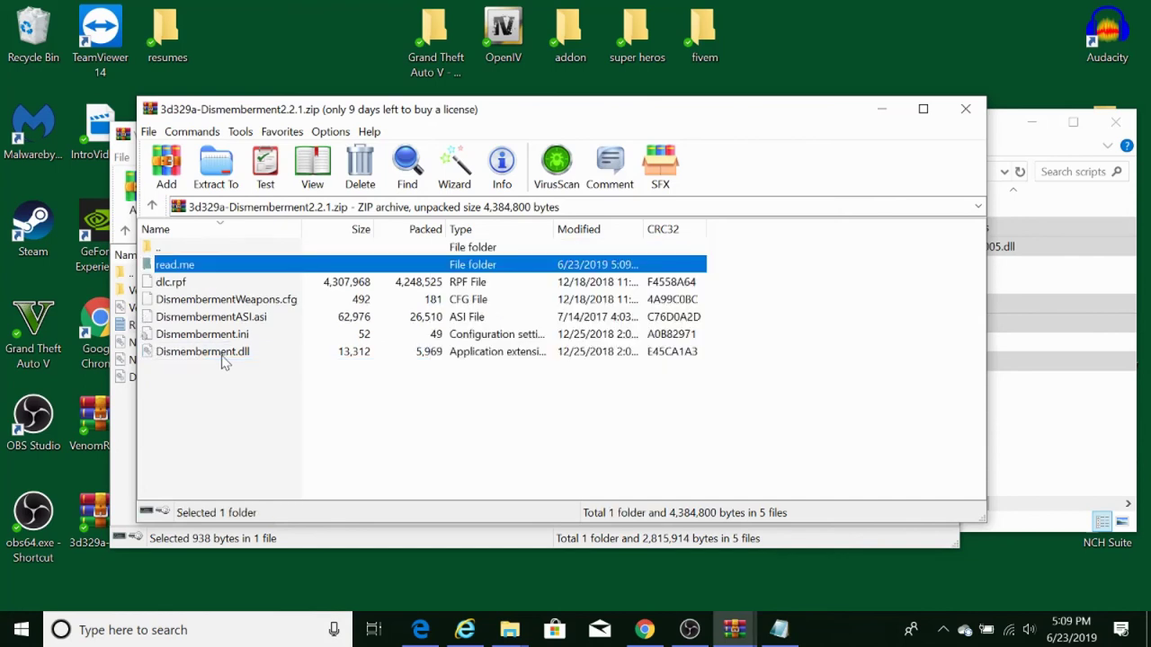
pyautogui.keyDown('ctrl'); pyautogui.click(225, 355); pyautogui.keyUp('ctrl')
pyautogui.doubleClick(178, 267)
# - Create a subfolder with the default name inside the archive's read.me folder
pyautogui.rightClick(270, 310)
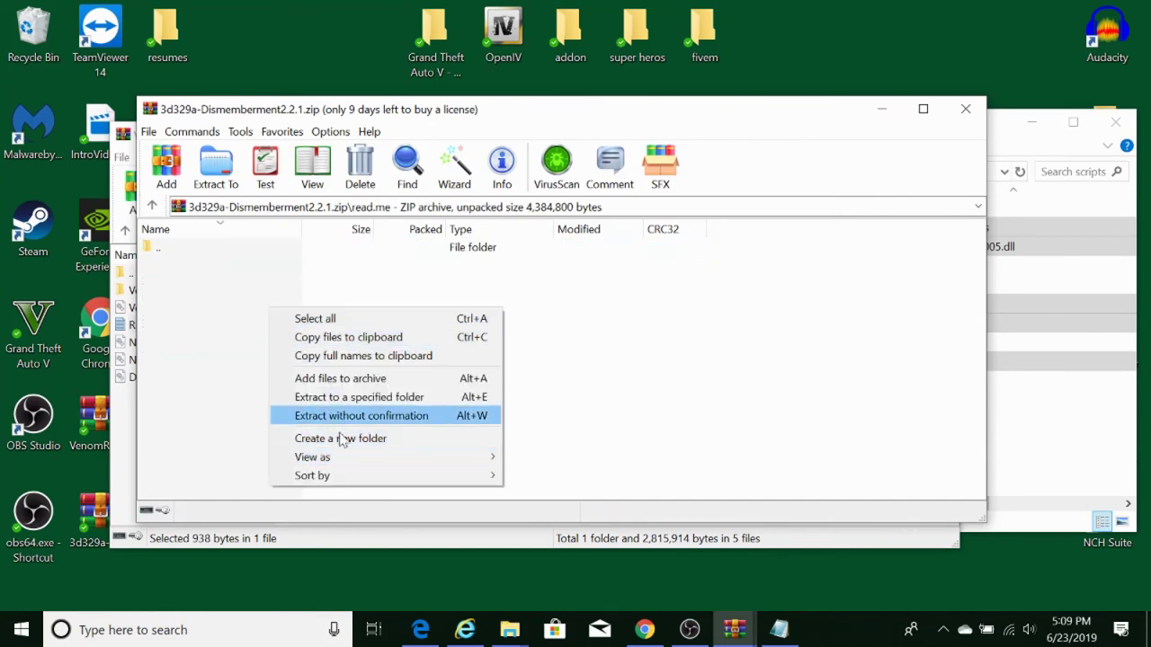
pyautogui.click(191, 286)
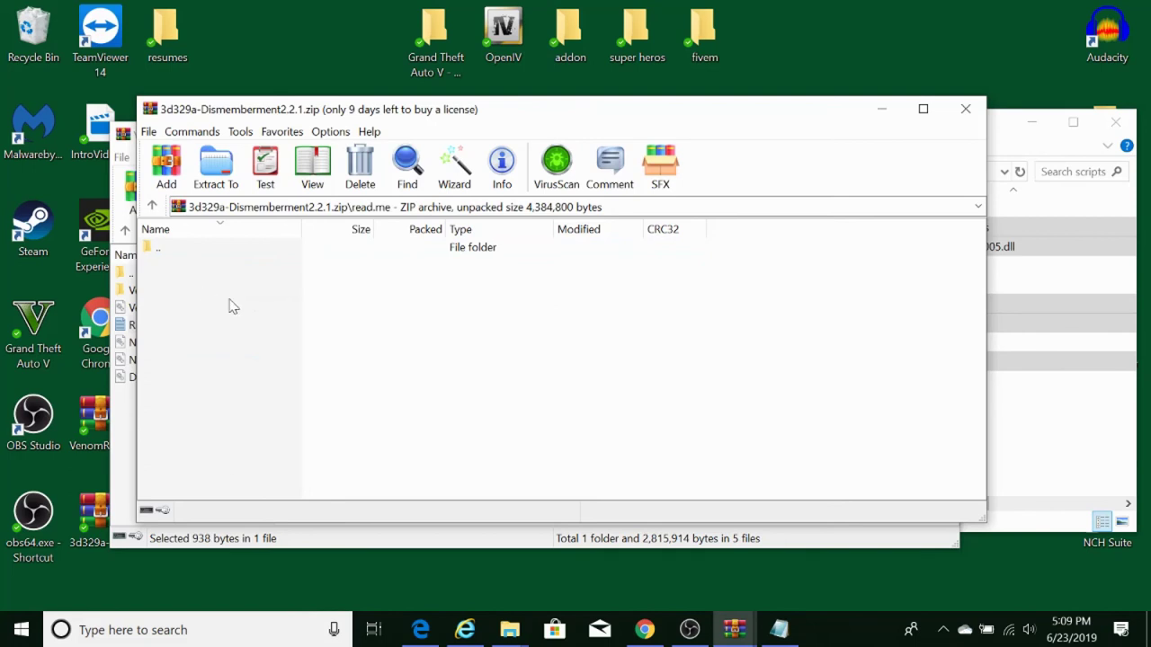
pyautogui.rightClick(230, 307)
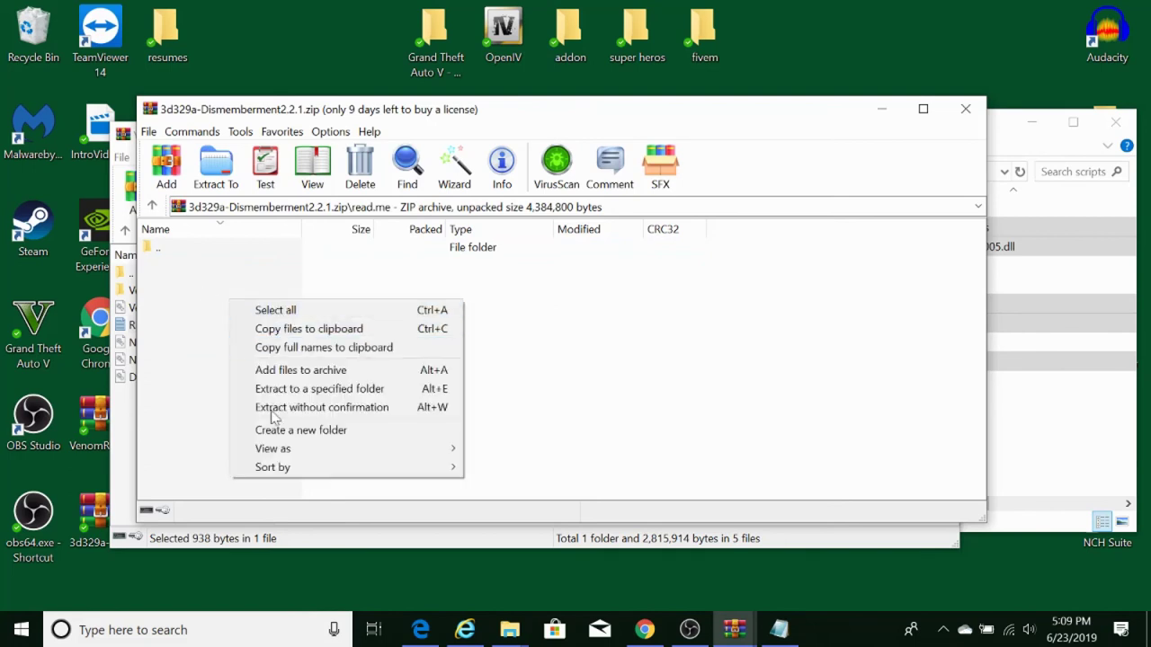
pyautogui.click(335, 431)
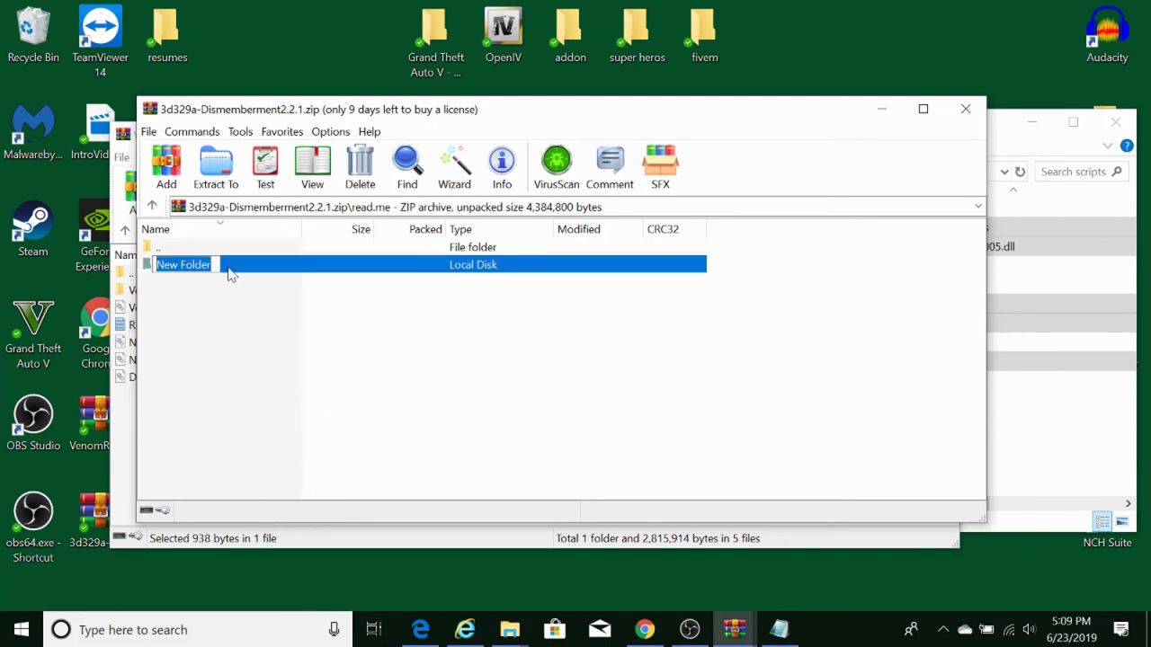
pyautogui.rightClick(228, 272)
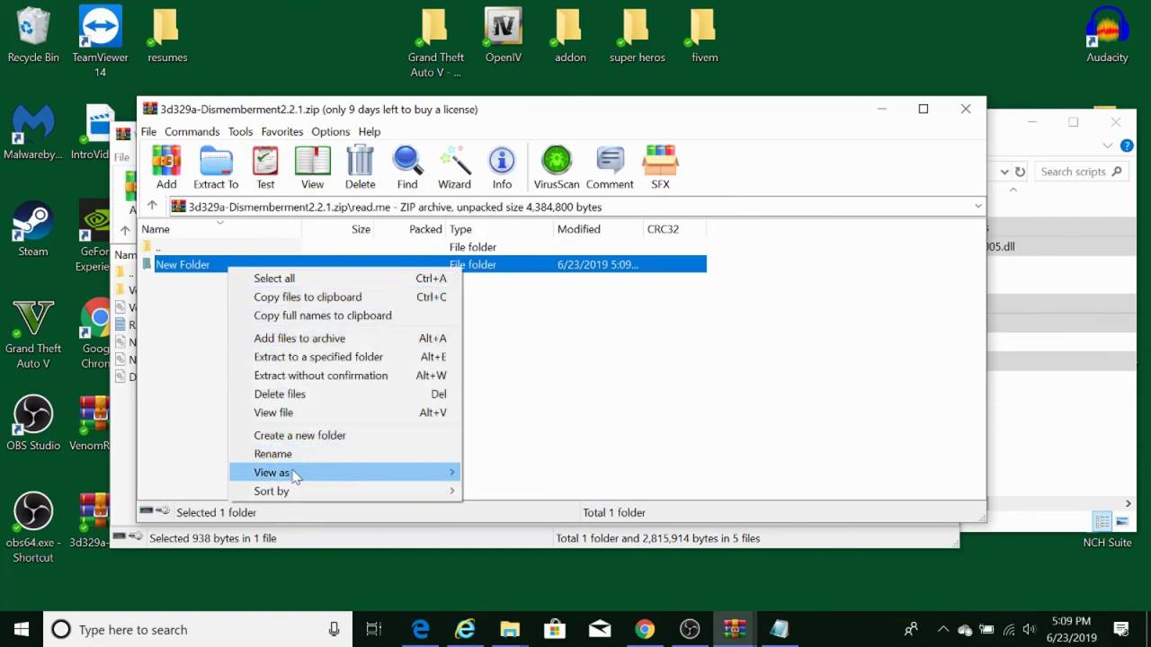
pyautogui.click(193, 272)
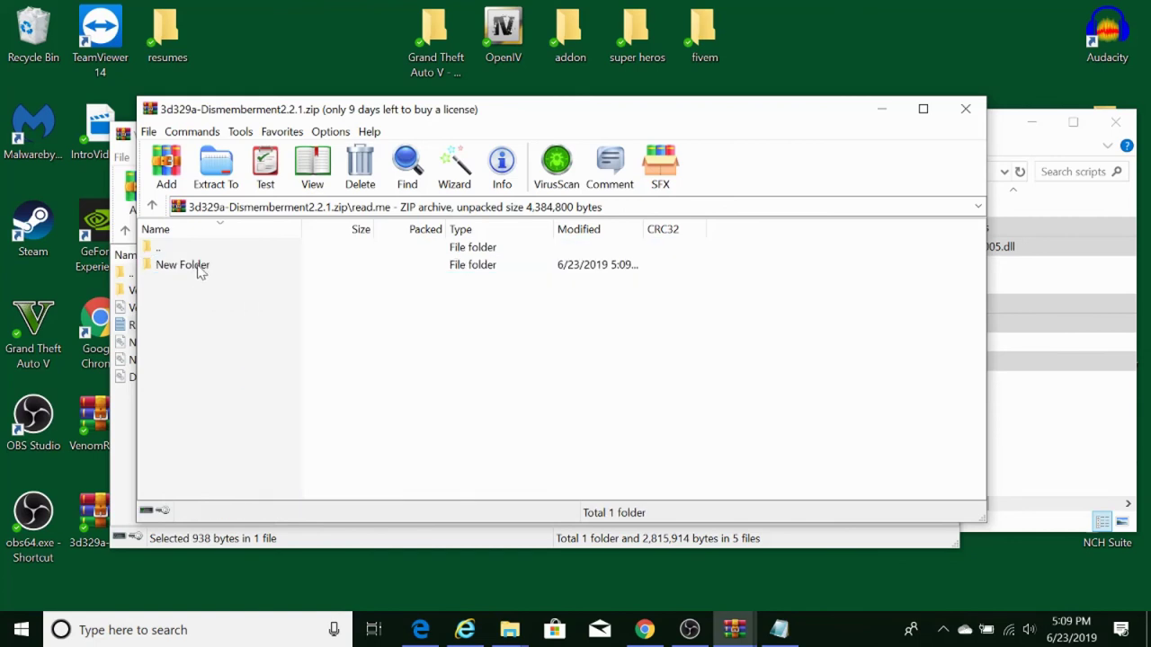
# - Delete the New Folder subfolder from the read.me folder and confirm the deletion
pyautogui.click(199, 273)
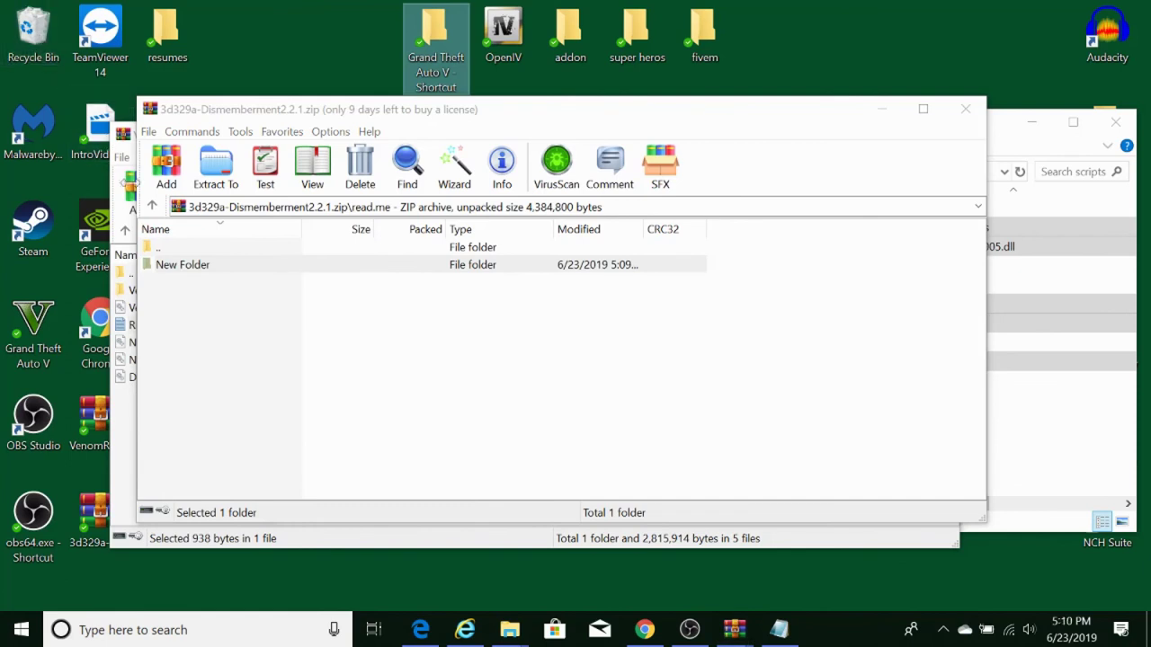
pyautogui.click(166, 265)
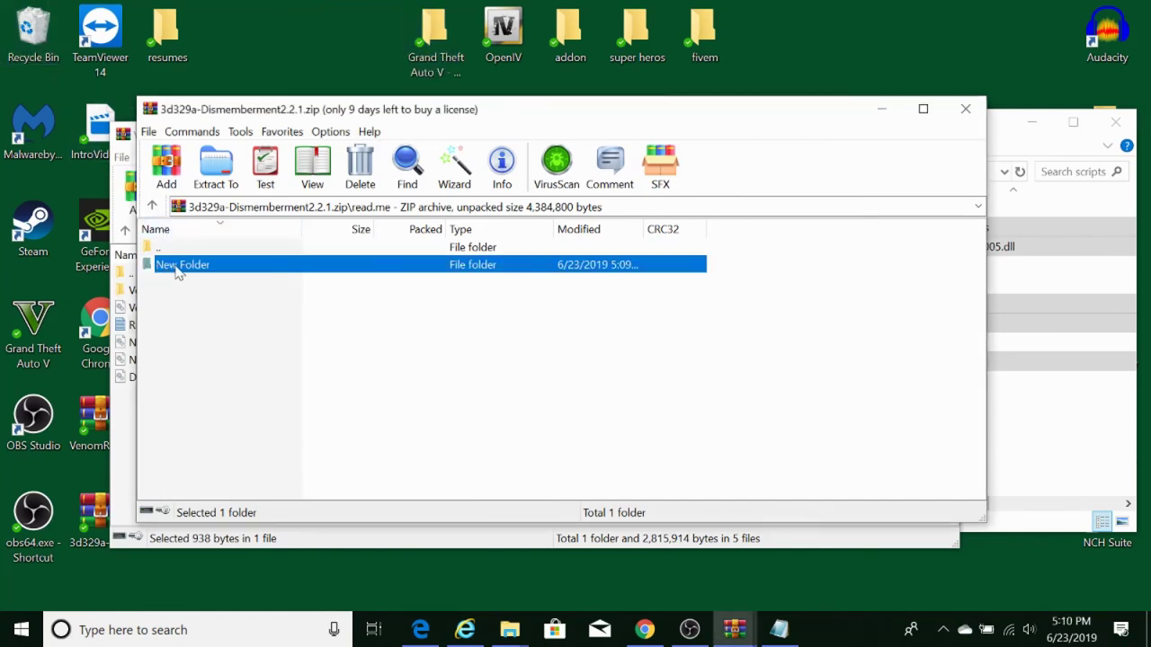
pyautogui.rightClick(172, 266)
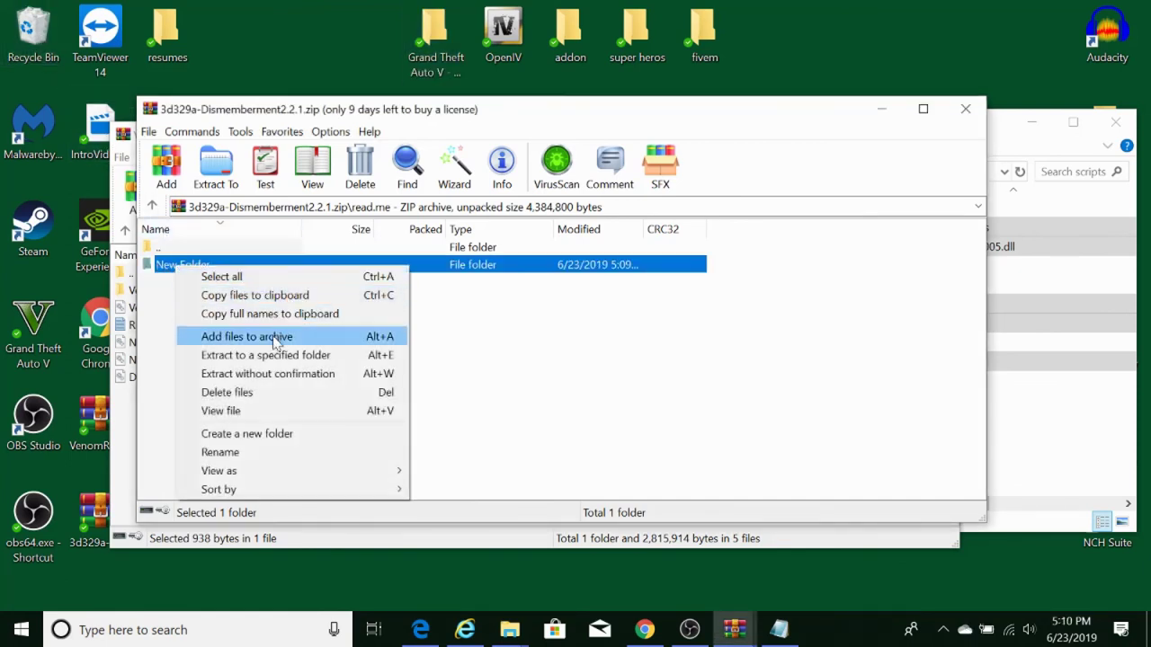
pyautogui.click(267, 399)
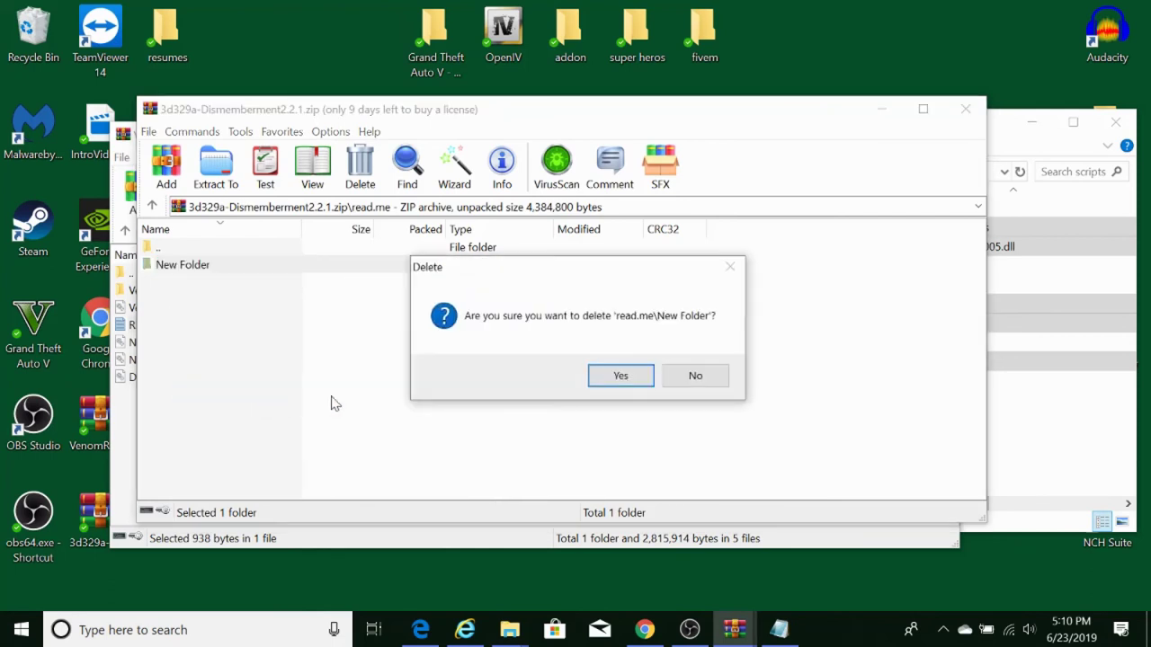
pyautogui.click(619, 375)
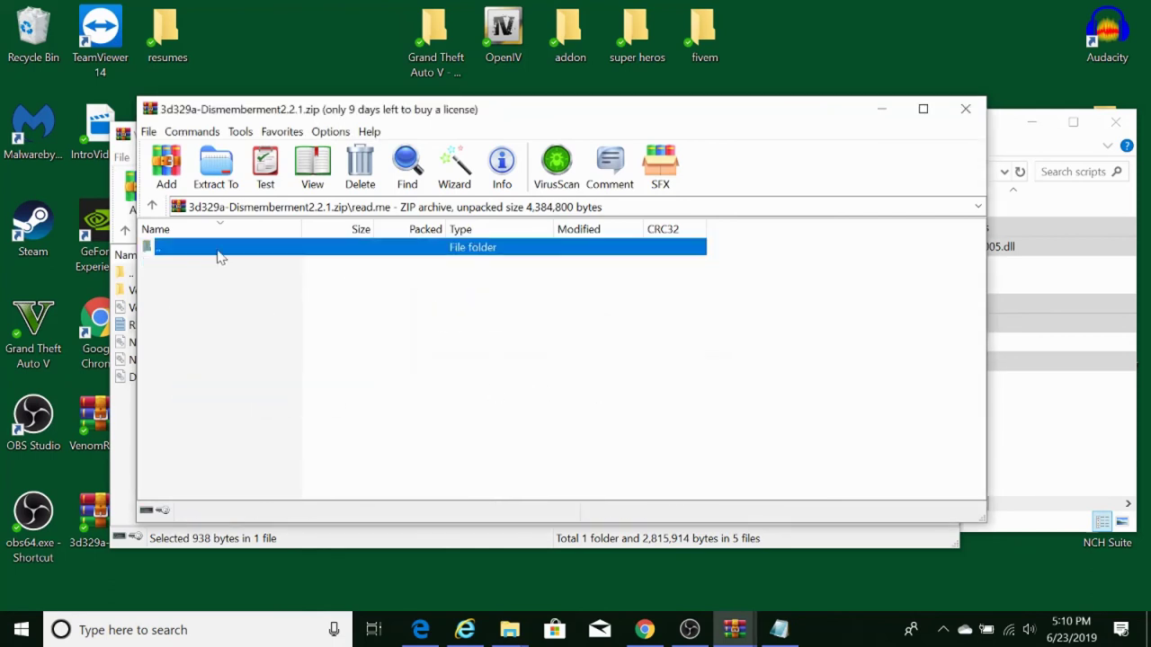
pyautogui.doubleClick(191, 252)
pyautogui.doubleClick(184, 266)
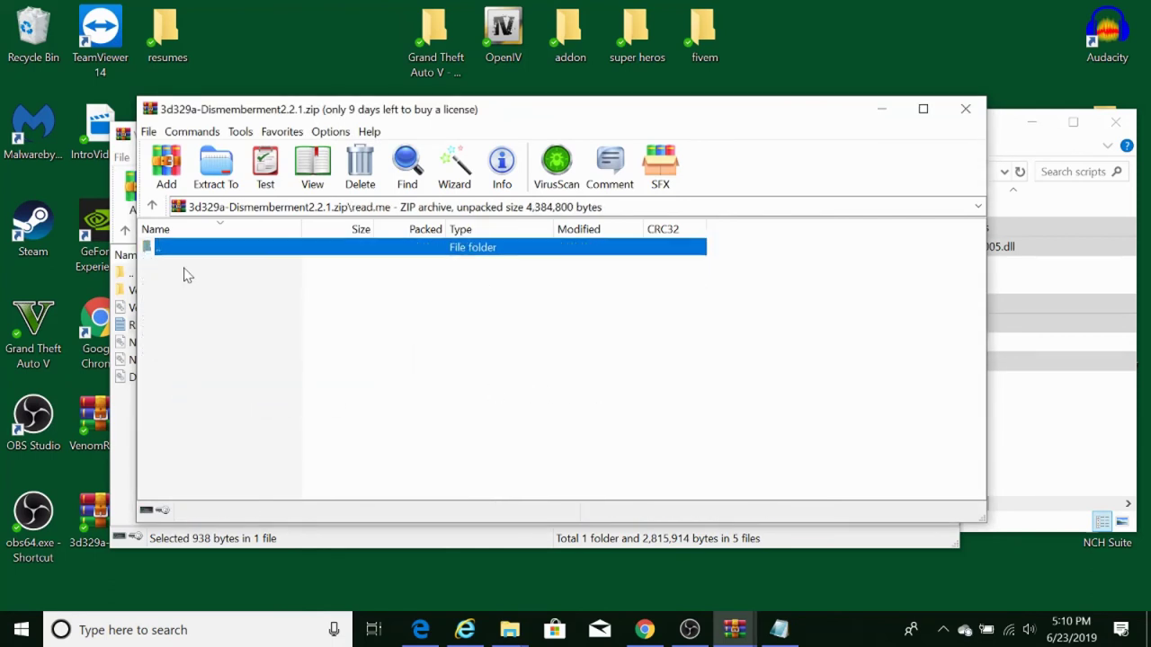
pyautogui.rightClick(211, 303)
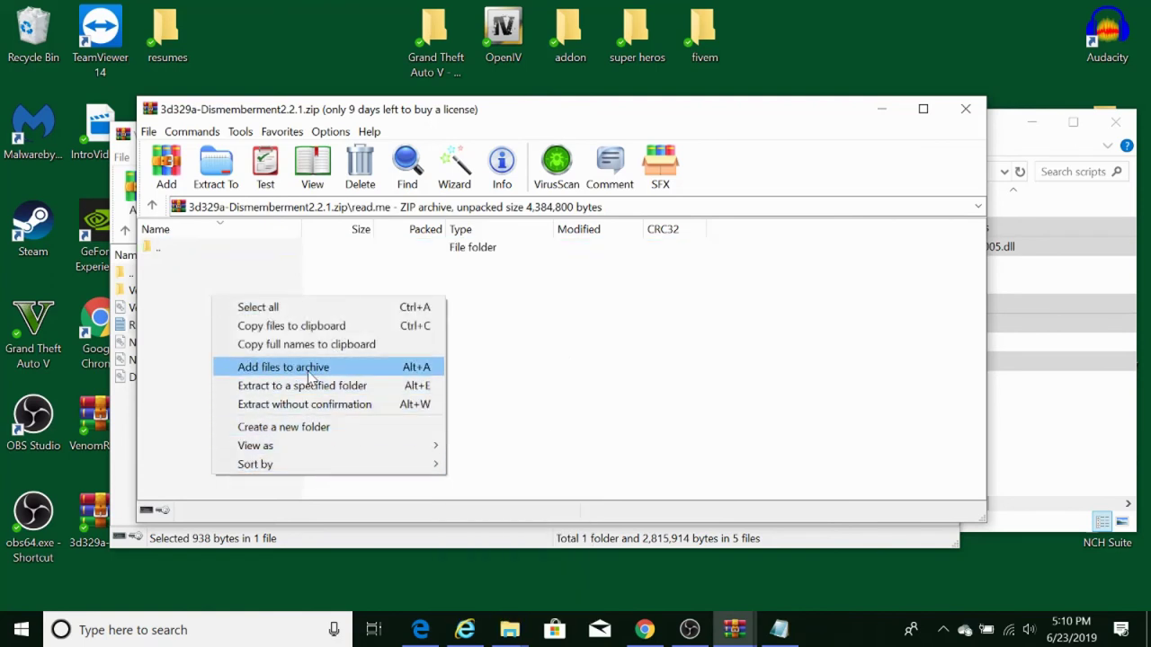
# - Open Notepad, place its window over the archive, and paste the copied Dismemberment installation instructions into the blank document
pyautogui.click(224, 625)
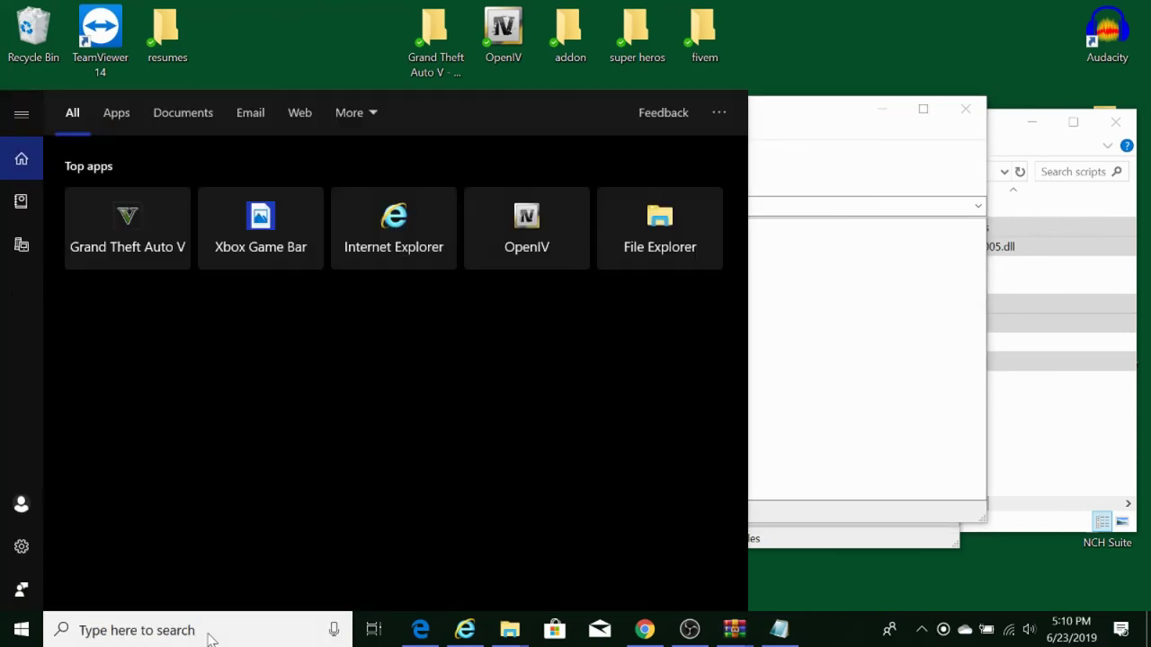
pyautogui.write('notepad')
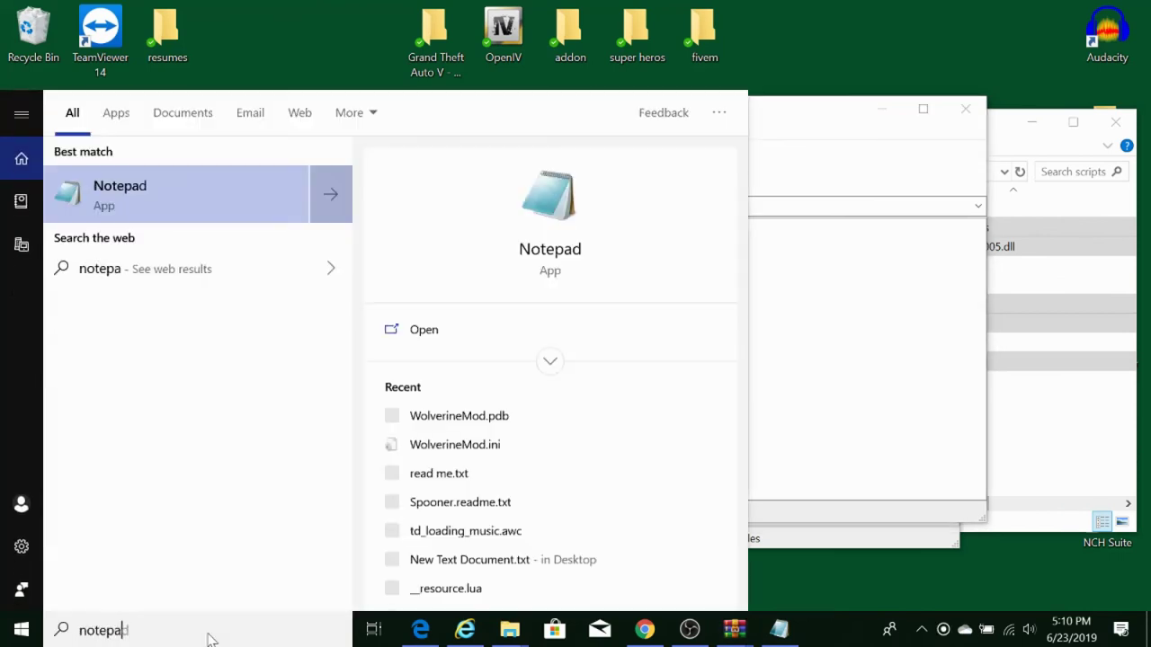
pyautogui.click(188, 191)
pyautogui.moveTo(310, 419); pyautogui.dragTo(573, 179)
pyautogui.rightClick(527, 302)
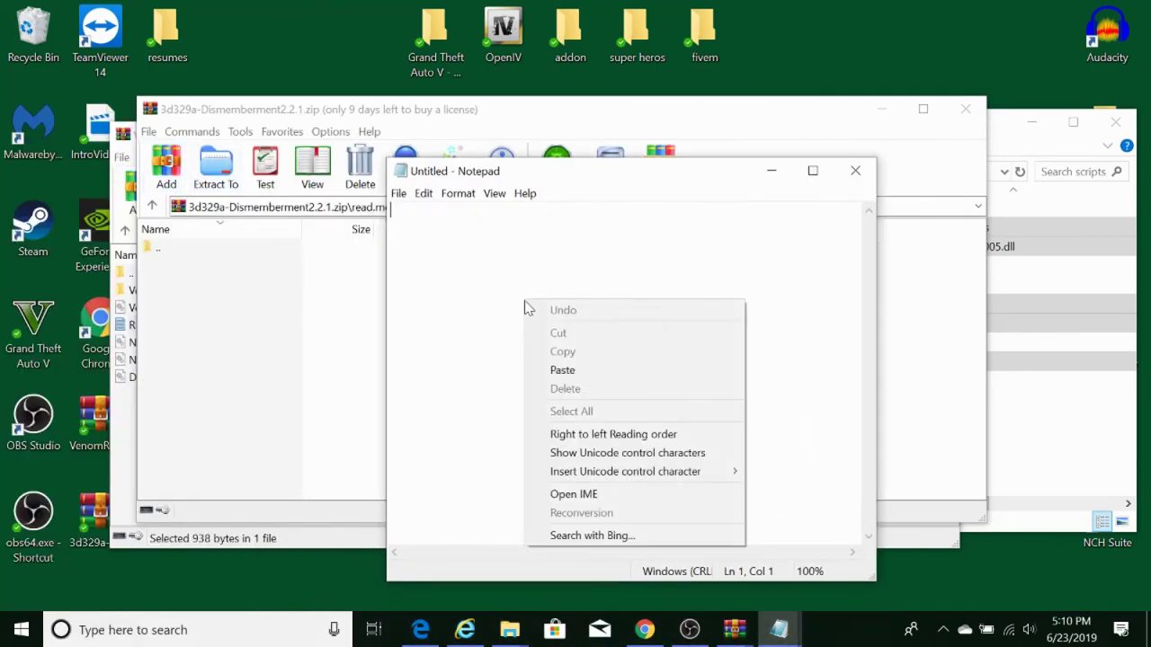
pyautogui.click(578, 369)
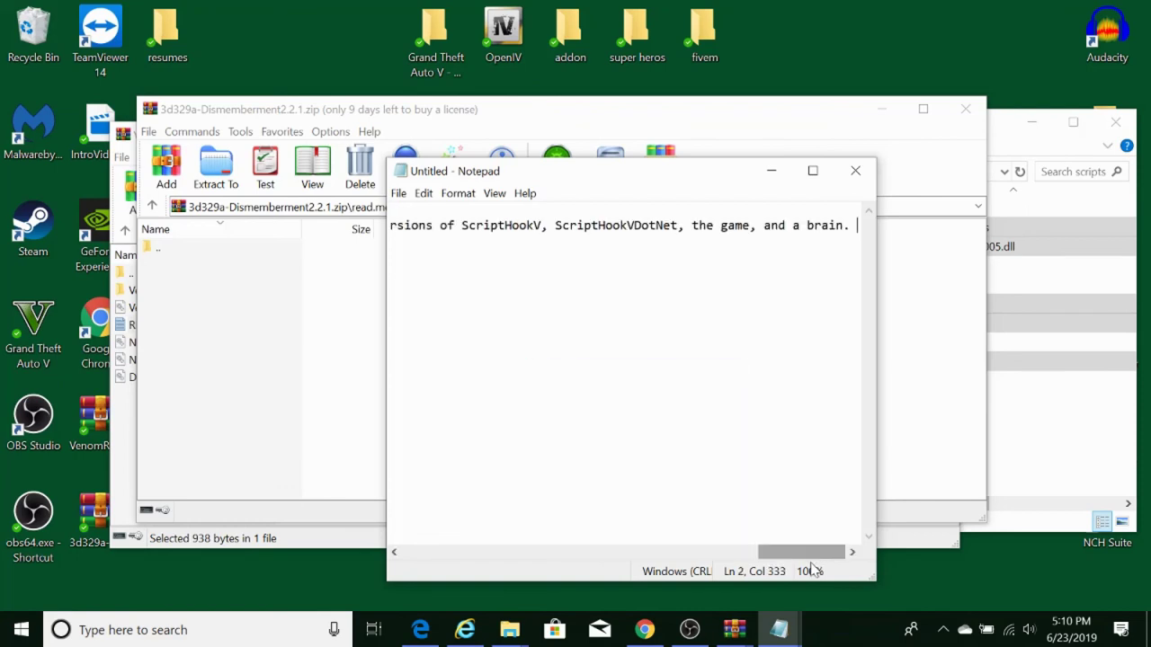
pyautogui.moveTo(801, 552); pyautogui.dragTo(445, 552)
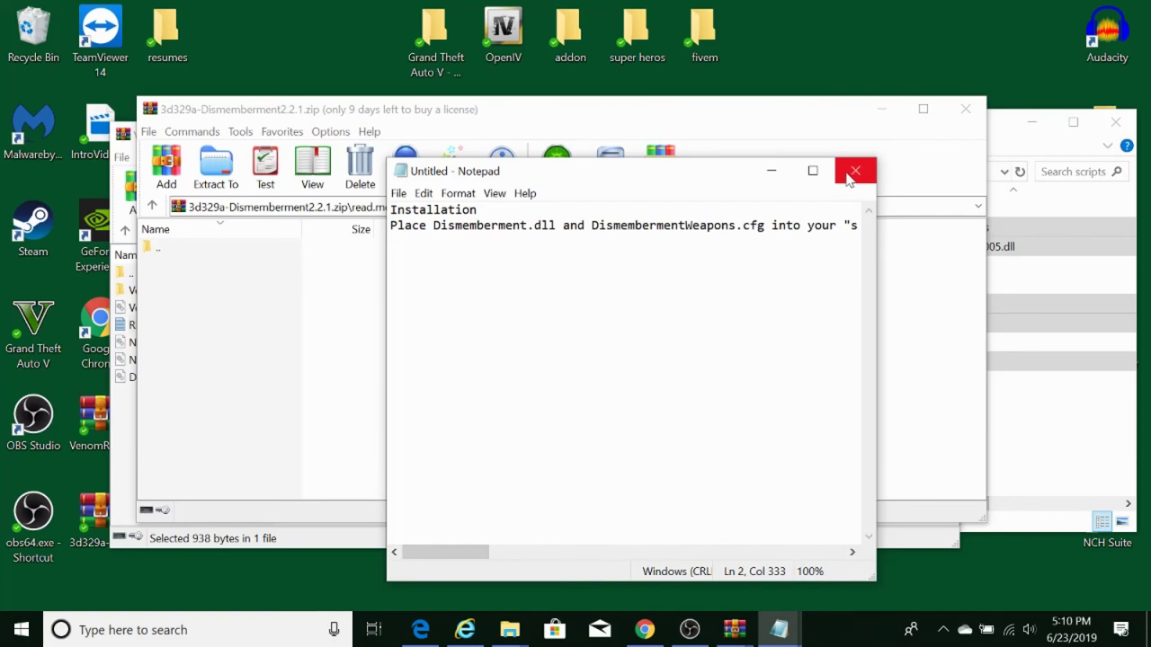
# - Save the pasted installation instructions to the Desktop as a text document named readme
pyautogui.click(852, 173)
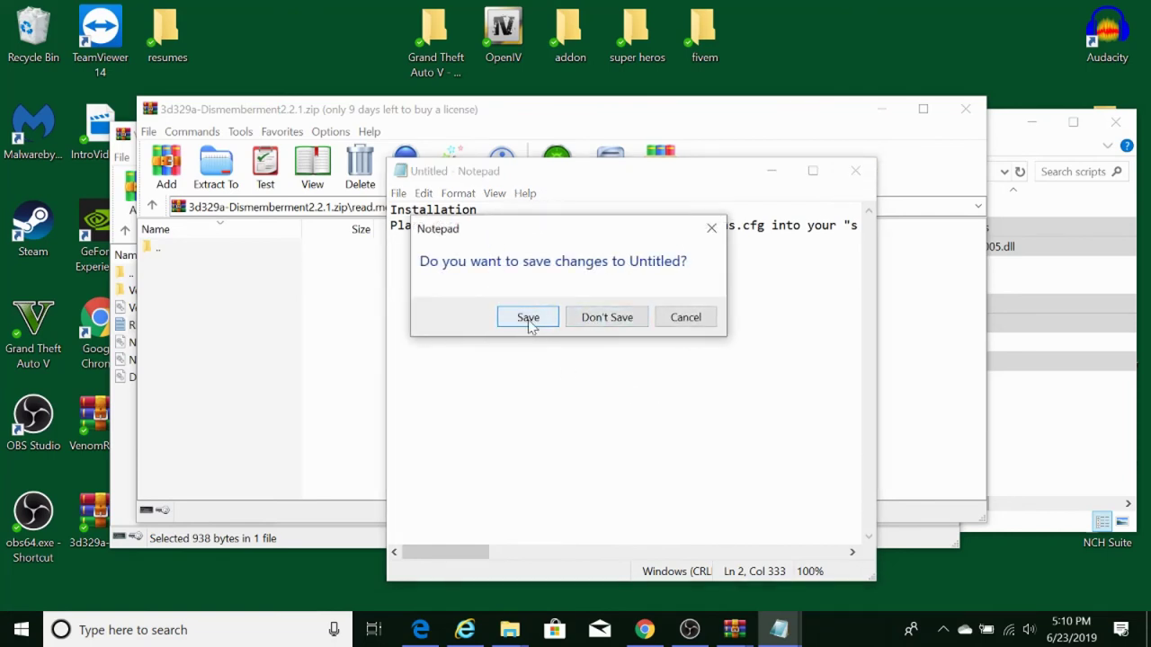
pyautogui.click(711, 228)
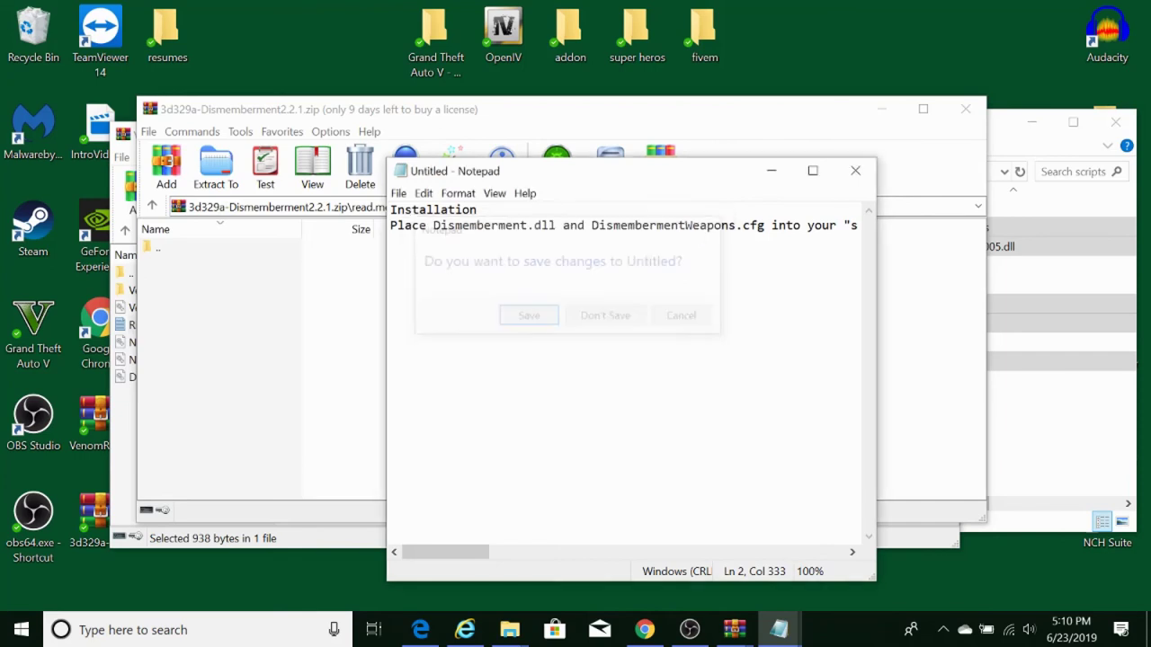
pyautogui.click(399, 194)
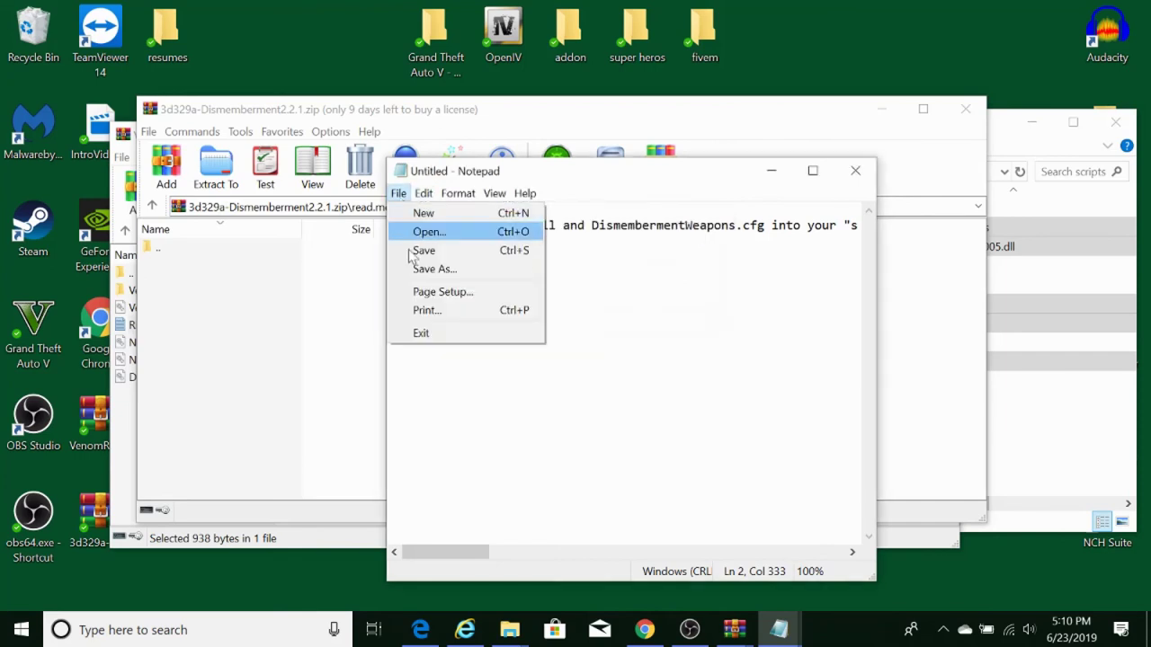
pyautogui.click(436, 269)
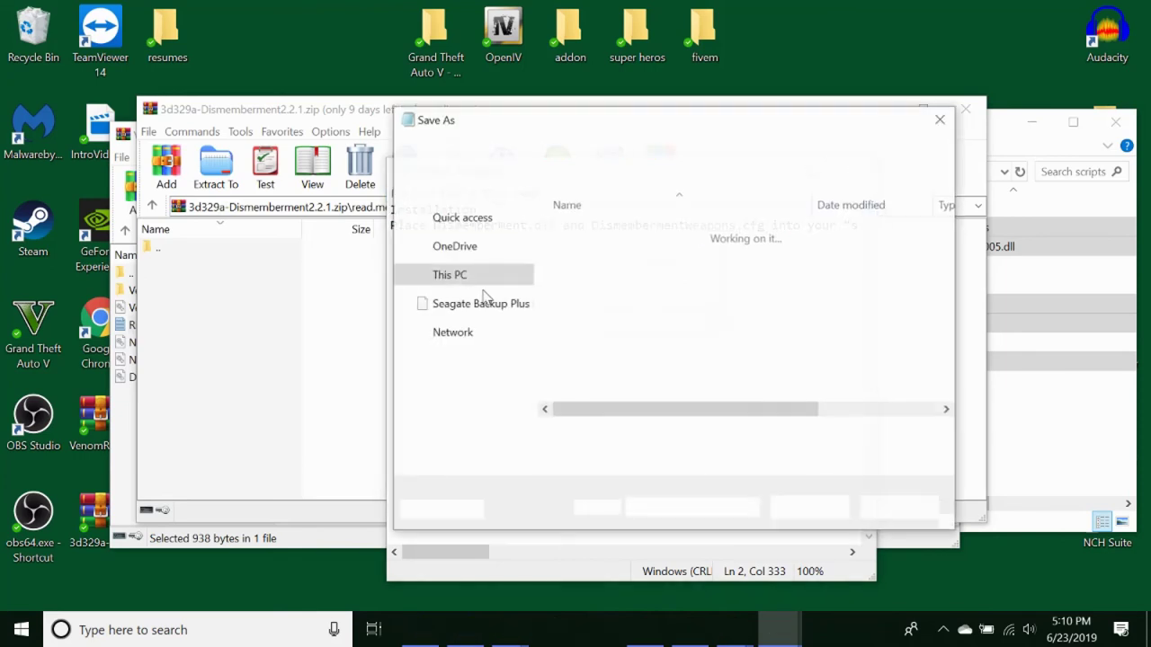
pyautogui.click(617, 382)
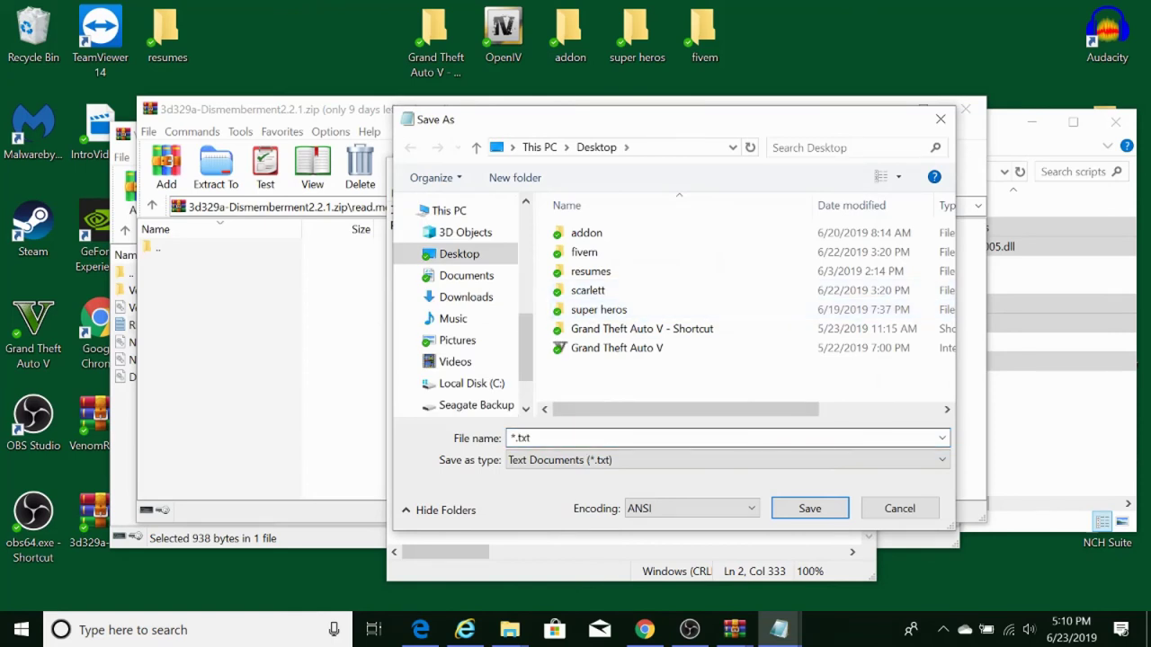
pyautogui.press('Tab')
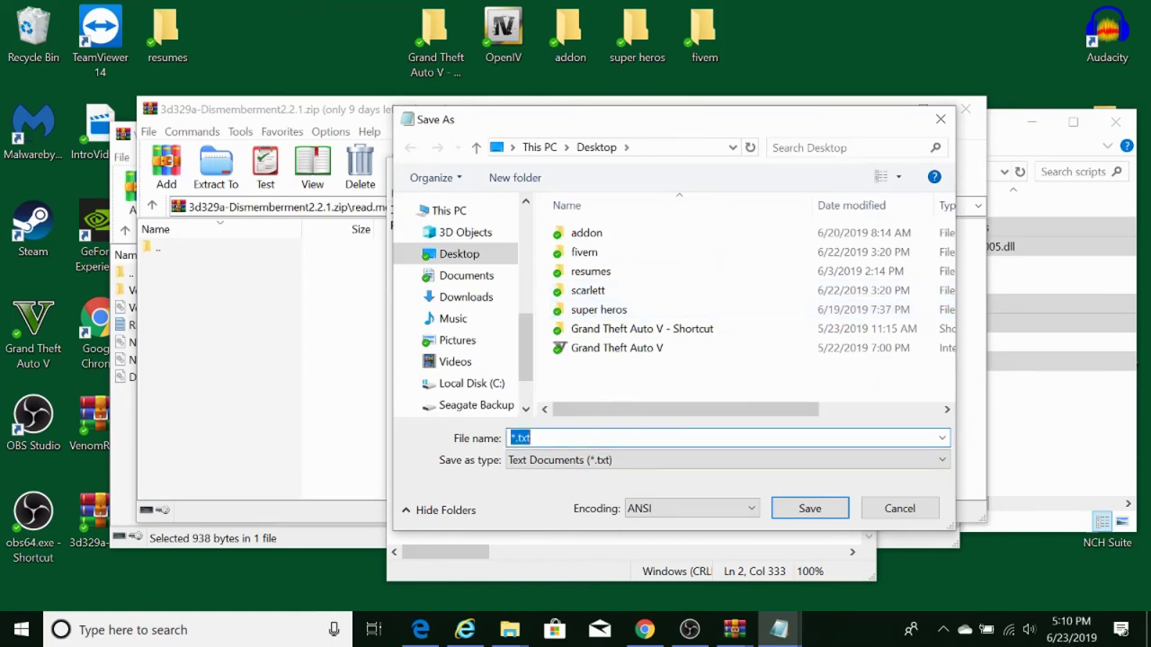
pyautogui.click(810, 510)
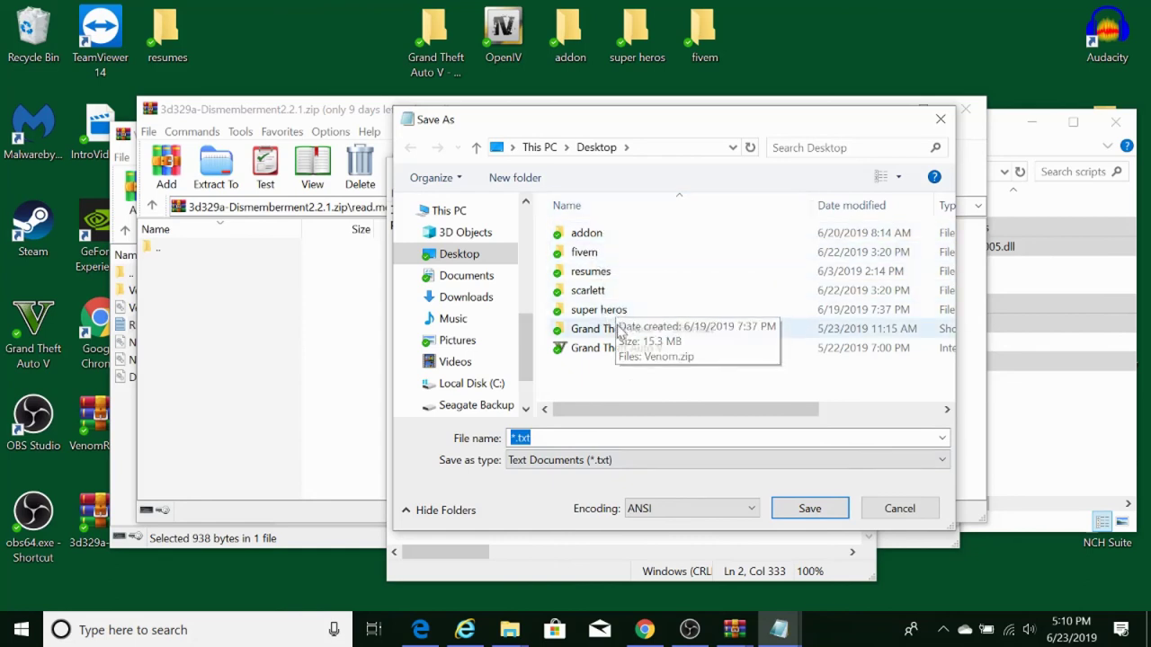
pyautogui.click(469, 255)
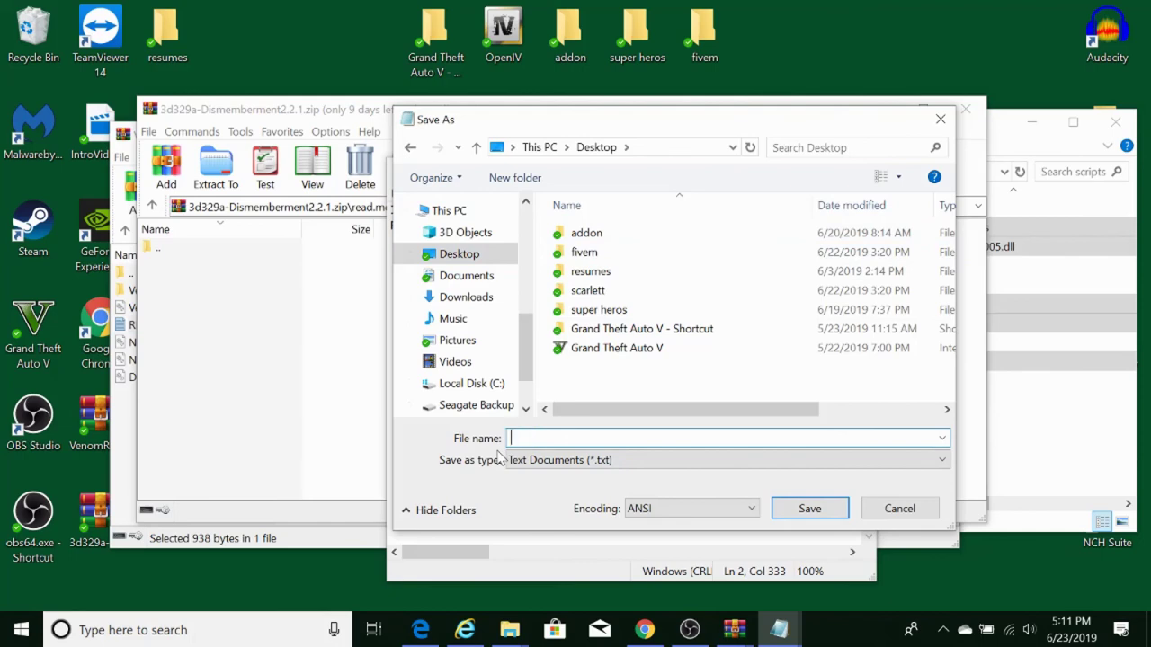
pyautogui.write('readme')
pyautogui.click(809, 508)
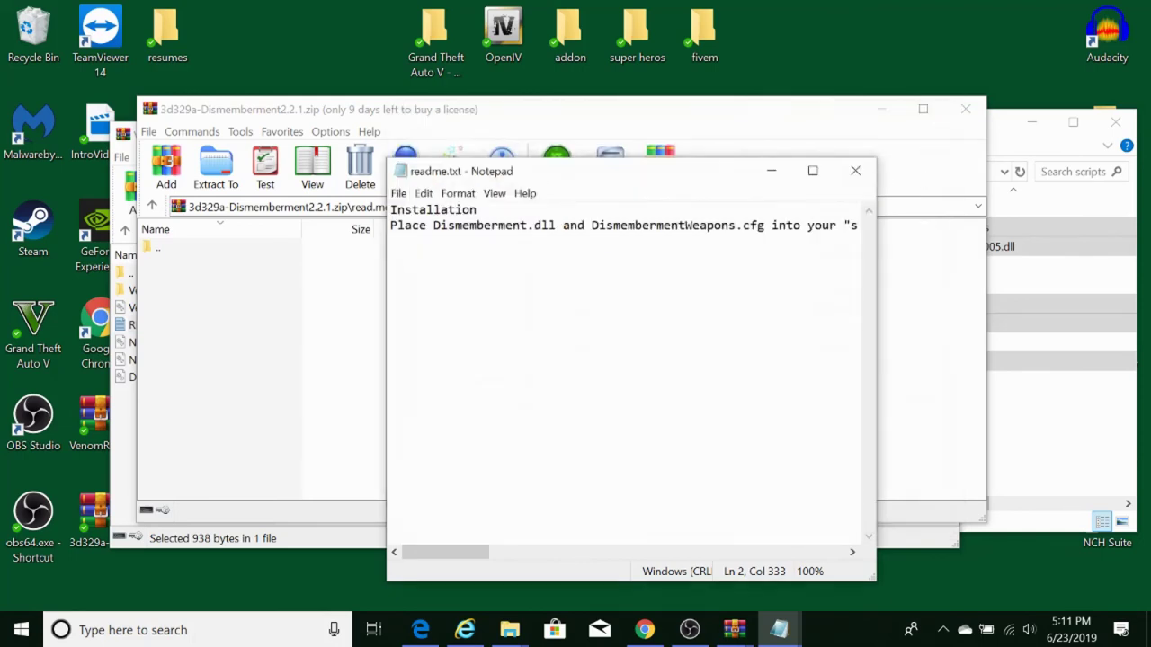
# - Minimise the readme note and the Dismemberment archive, and move the VenomR1.zip window clear of the desktop icons
pyautogui.click(771, 170)
pyautogui.click(879, 109)
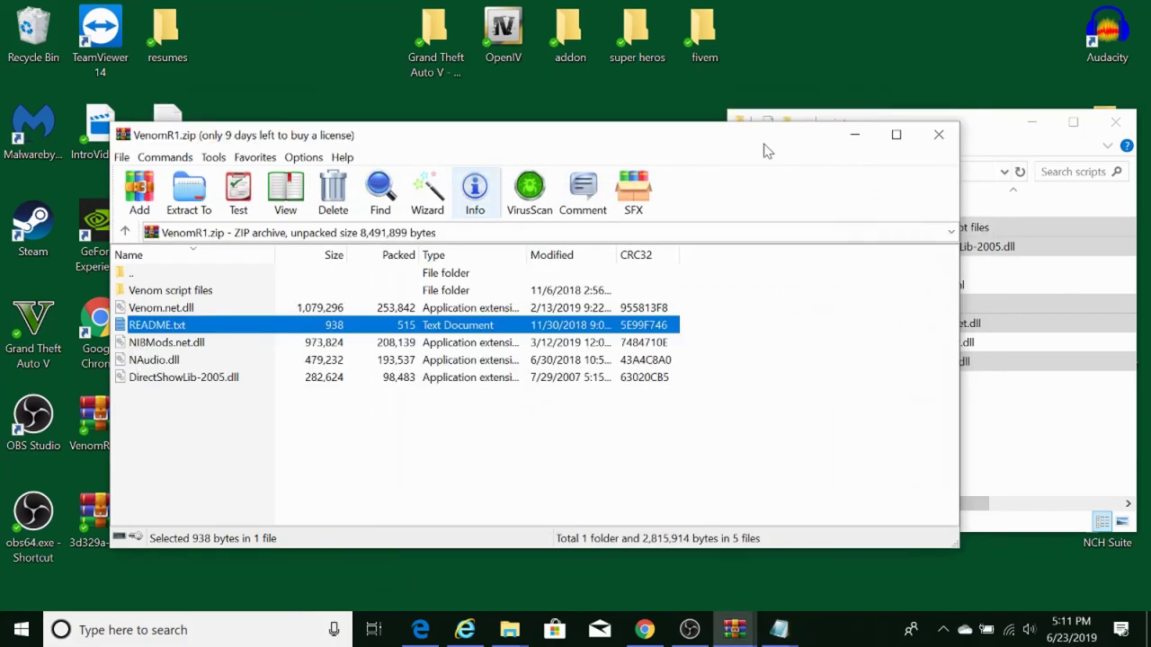
pyautogui.moveTo(385, 141); pyautogui.dragTo(608, 131)
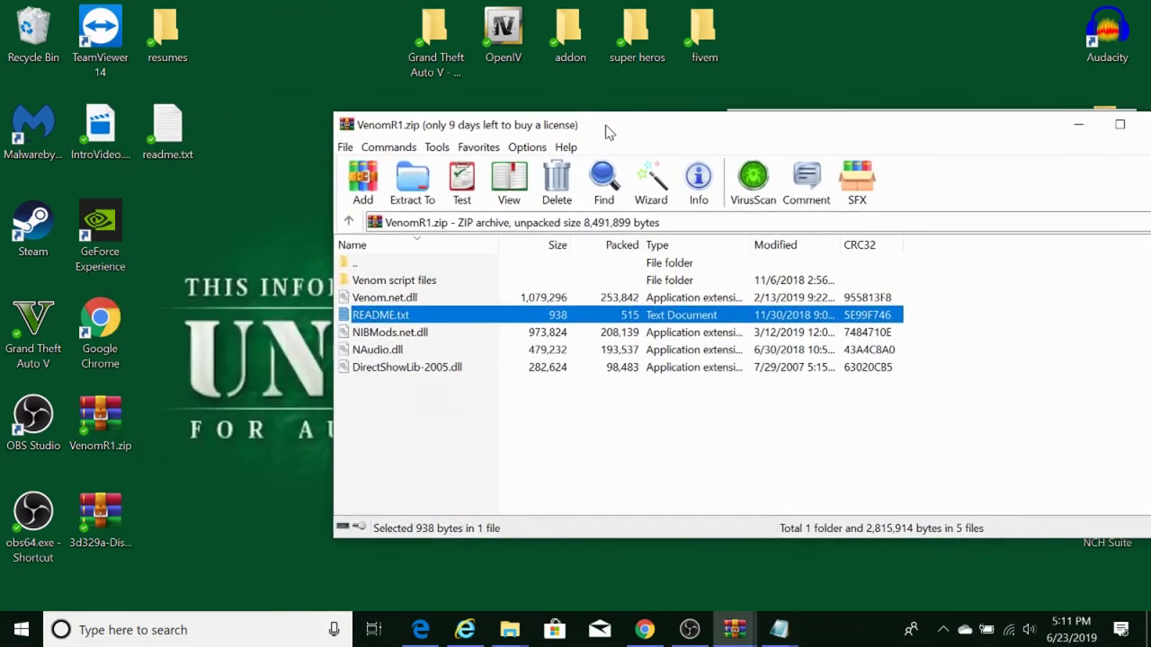
# - Review README.txt from the VenomR1 archive, close it, and clear the file selection
pyautogui.doubleClick(396, 317)
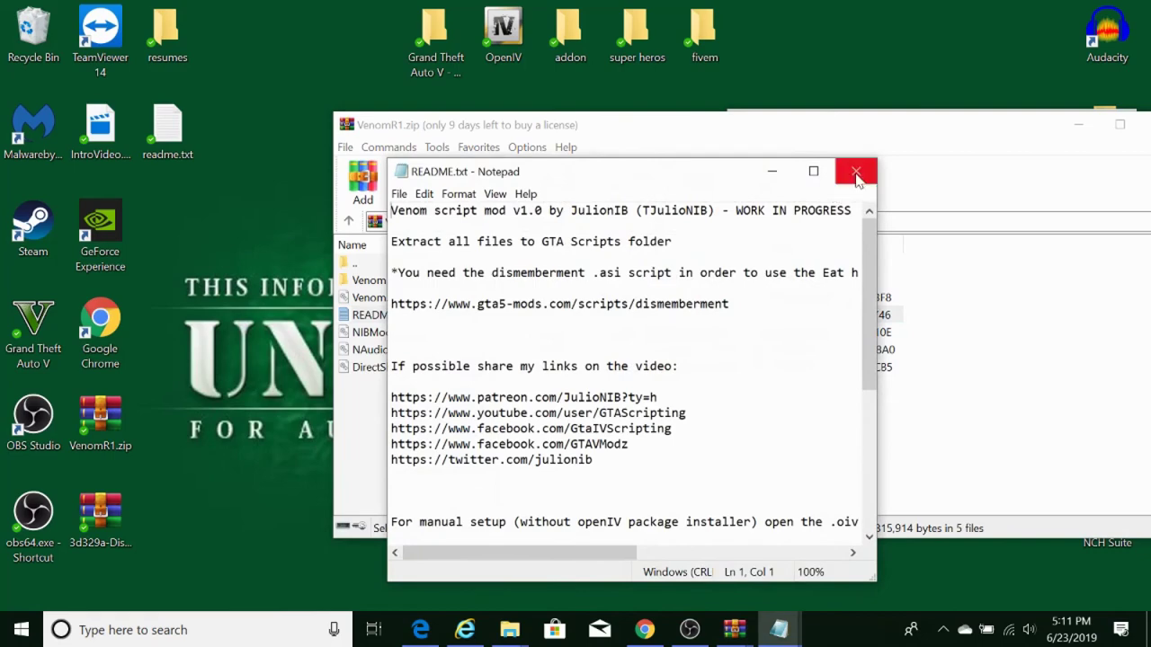
pyautogui.click(855, 171)
pyautogui.click(449, 444)
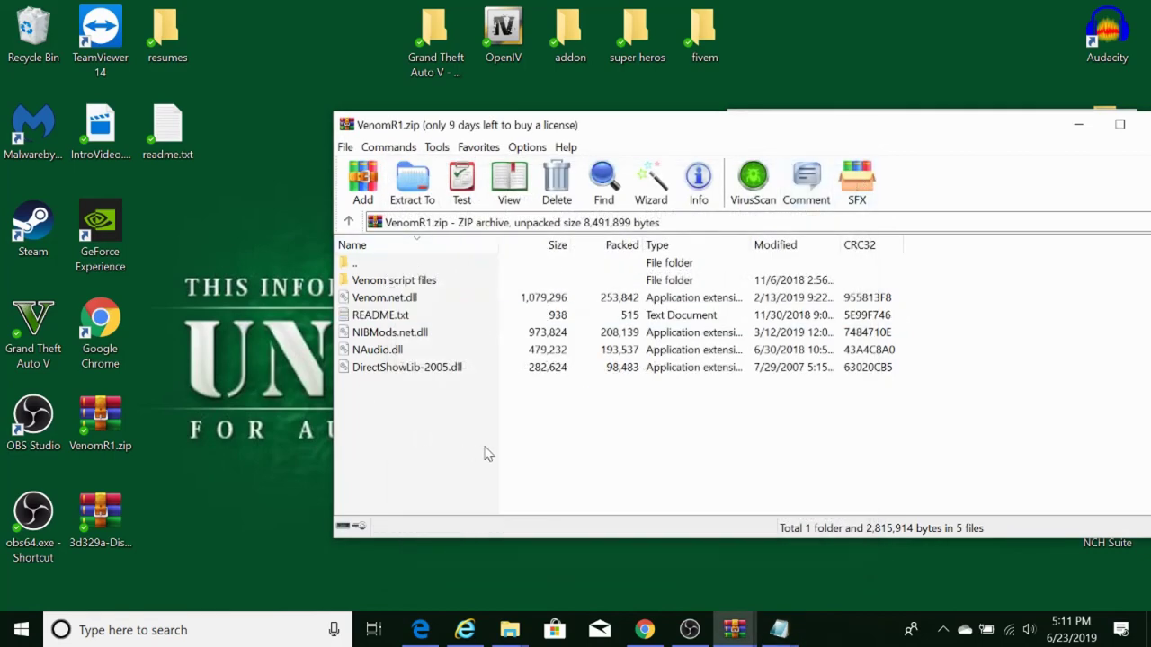
# - Create a folder named readme inside the VenomR1.zip archive
pyautogui.rightClick(486, 452)
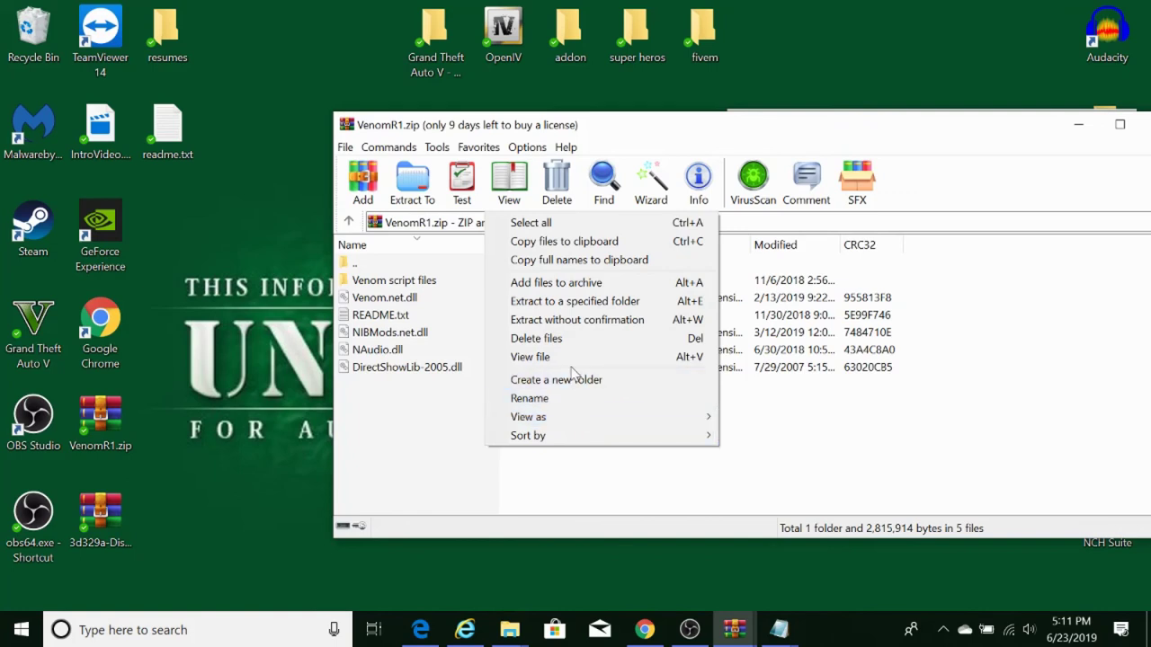
pyautogui.click(577, 383)
pyautogui.write('readme')
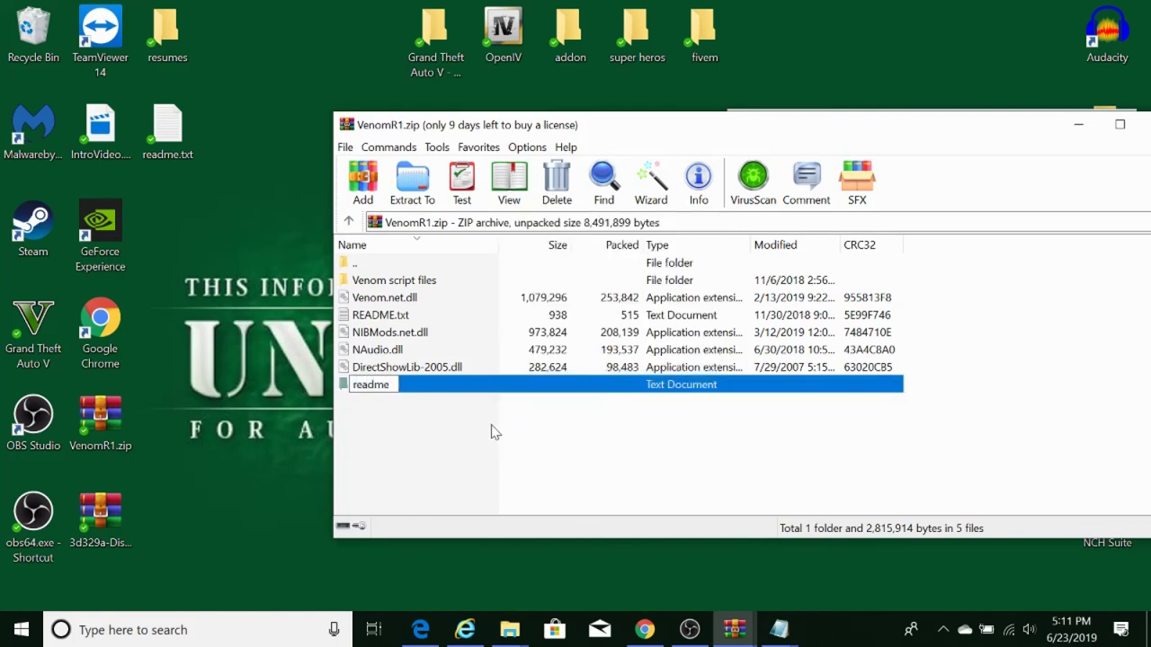
pyautogui.press('Return')
pyautogui.click(450, 423)
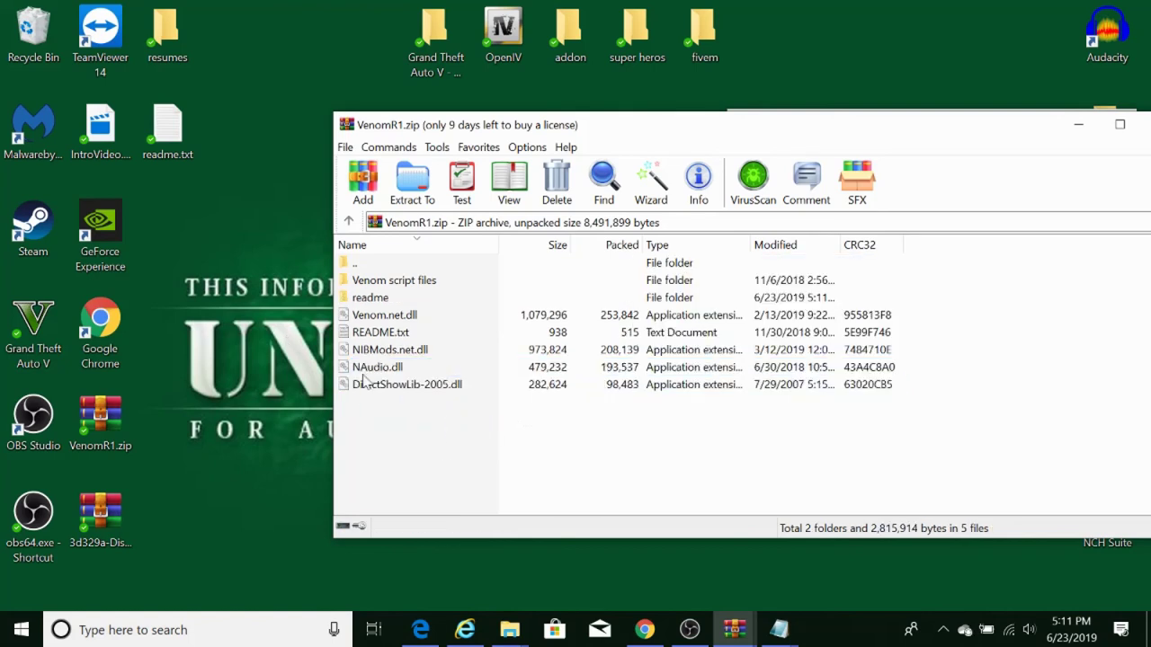
# - Add the Desktop's readme.txt to the readme folder of the VenomR1.zip archive with the default archiving settings
pyautogui.doubleClick(379, 301)
pyautogui.moveTo(176, 137); pyautogui.dragTo(457, 359)
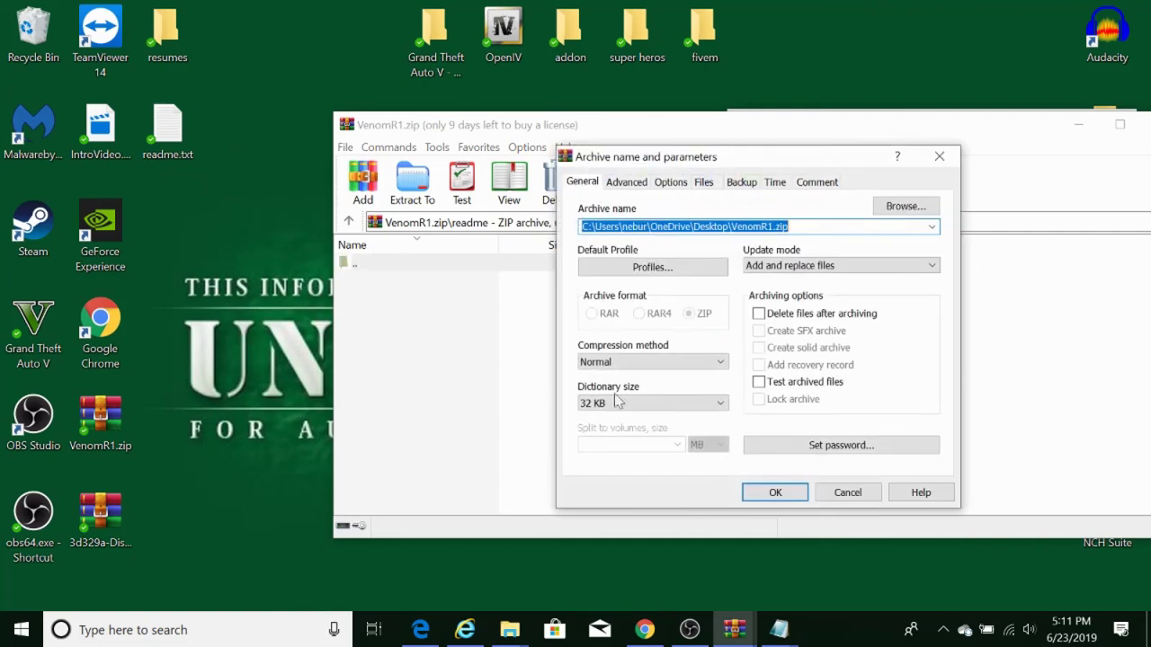
pyautogui.click(785, 499)
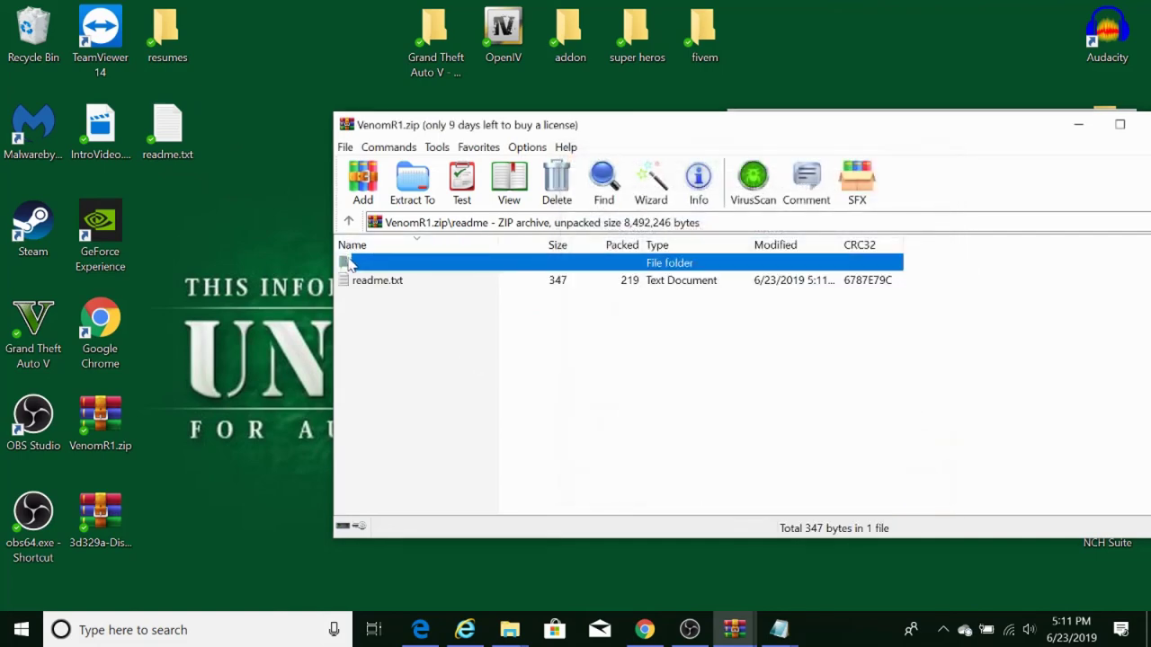
# - Check the contents of readme.txt in the archive's readme folder, close it, and return to the archive's root
pyautogui.doubleClick(348, 262)
pyautogui.doubleClick(376, 302)
pyautogui.doubleClick(372, 282)
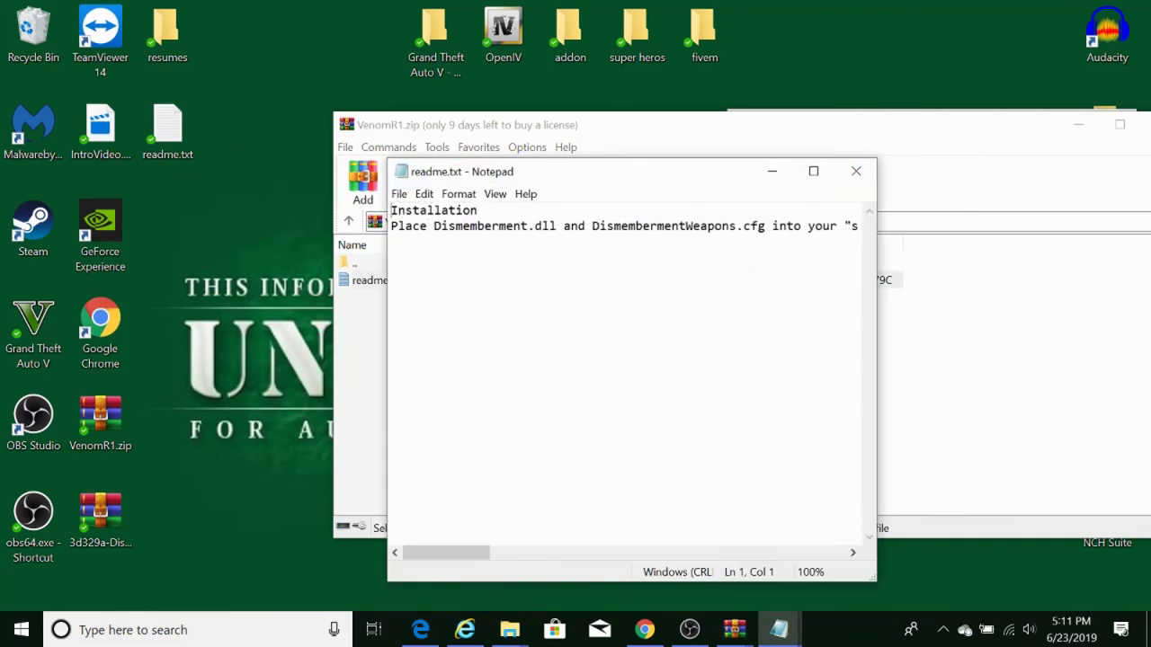
pyautogui.click(857, 173)
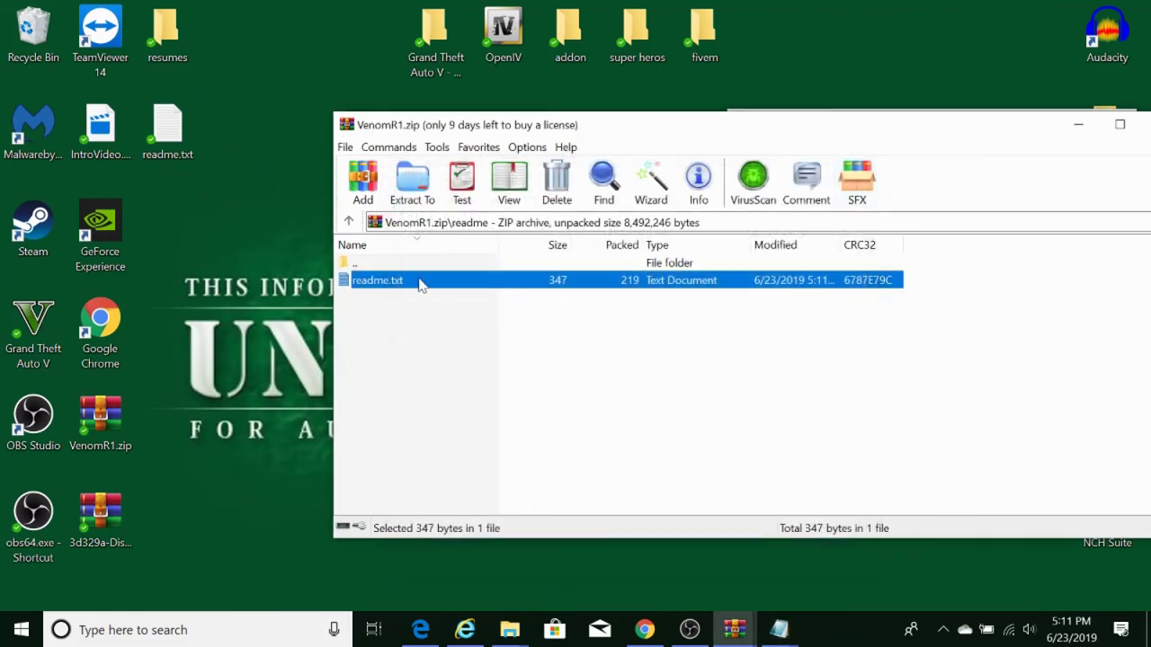
pyautogui.doubleClick(360, 262)
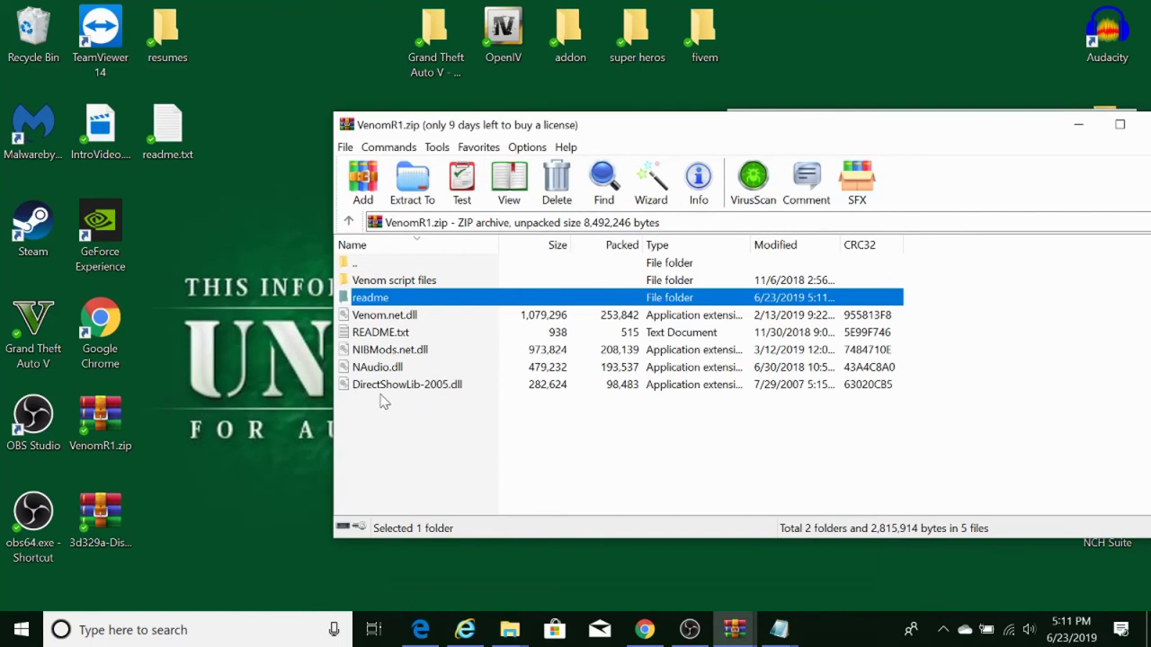
# - Delete the readme folder from the VenomR1.zip archive
pyautogui.rightClick(379, 303)
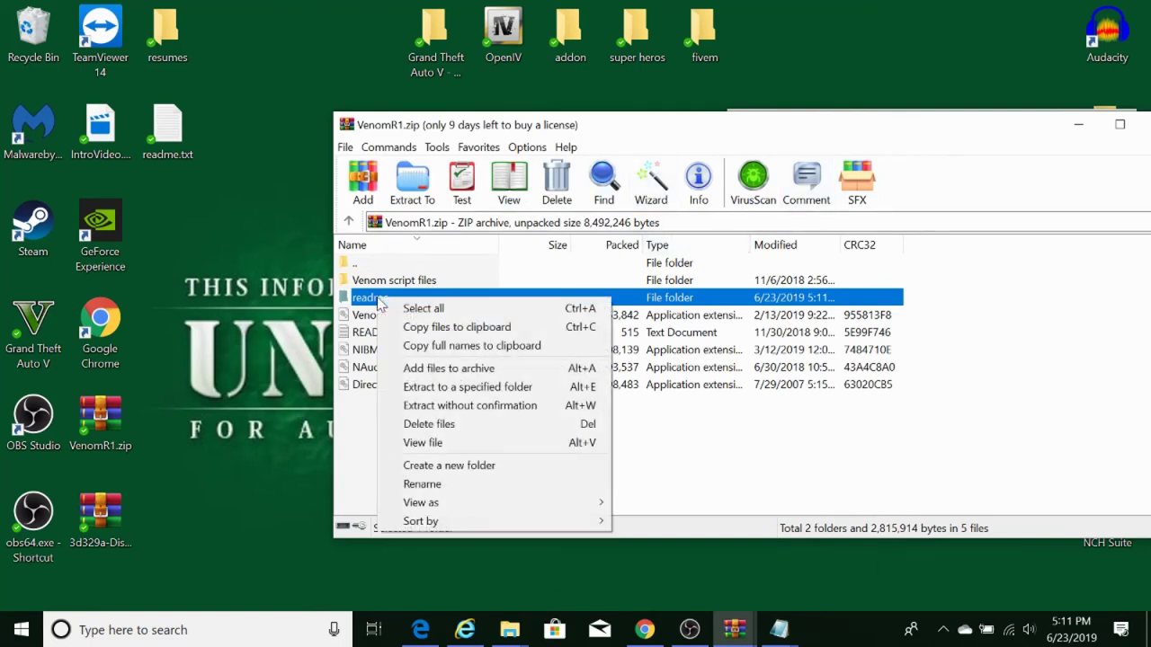
pyautogui.click(467, 296)
pyautogui.rightClick(470, 296)
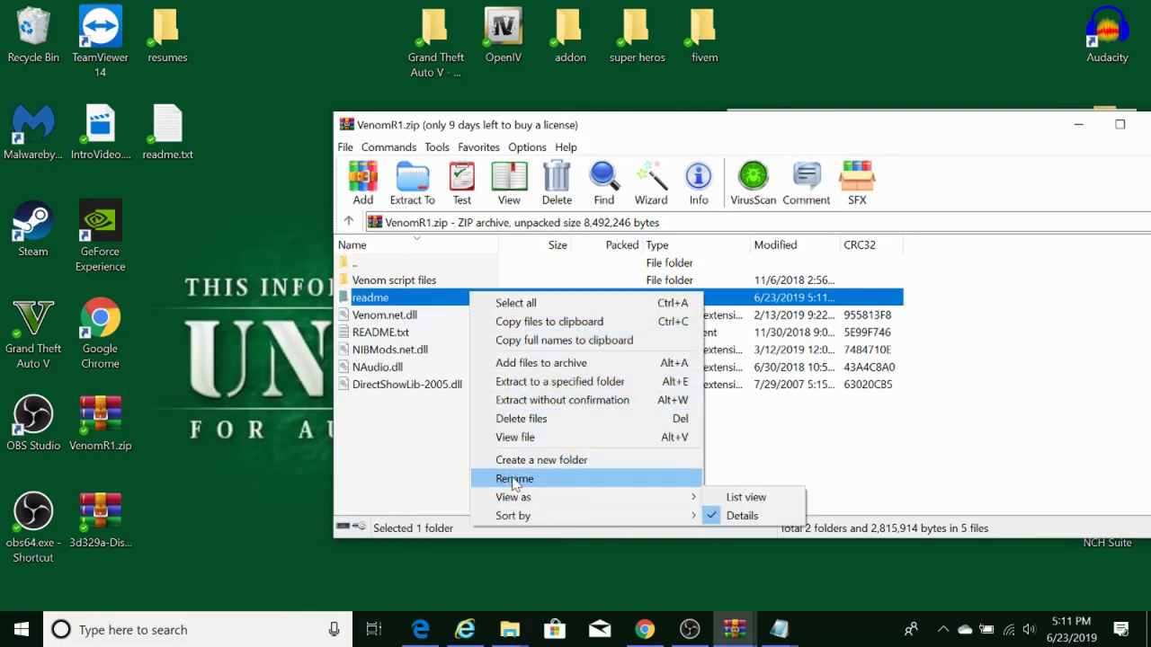
pyautogui.click(544, 419)
pyautogui.click(593, 382)
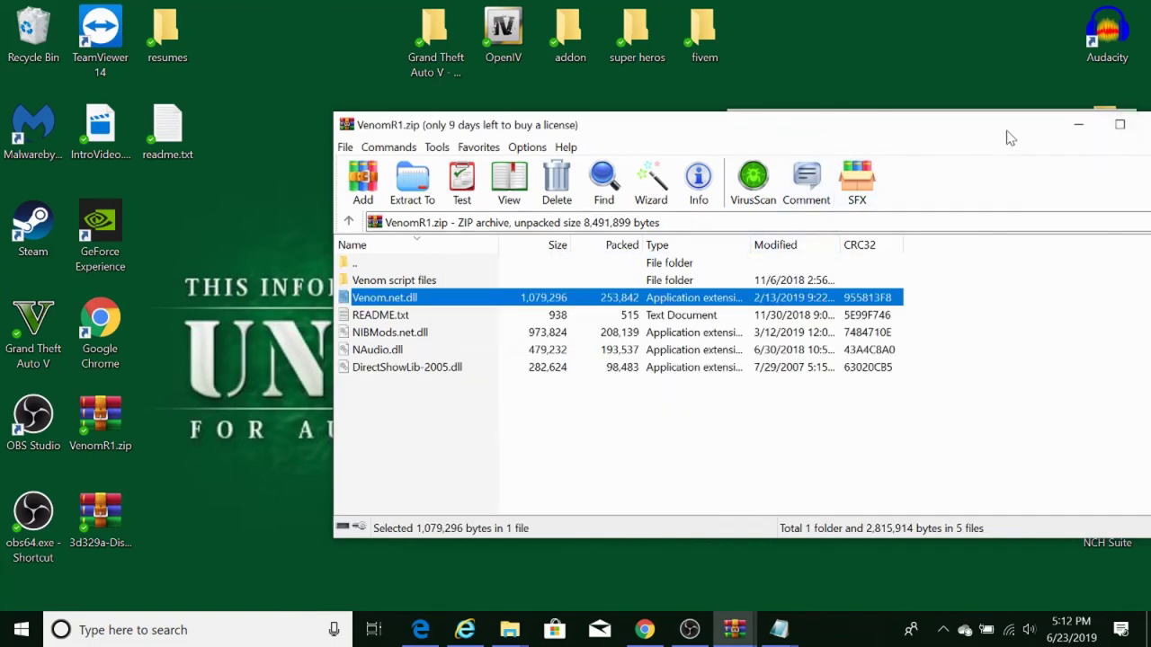
# - Close the VenomR1.zip archive and the scripts folder window behind it
pyautogui.moveTo(1008, 137); pyautogui.dragTo(830, 133)
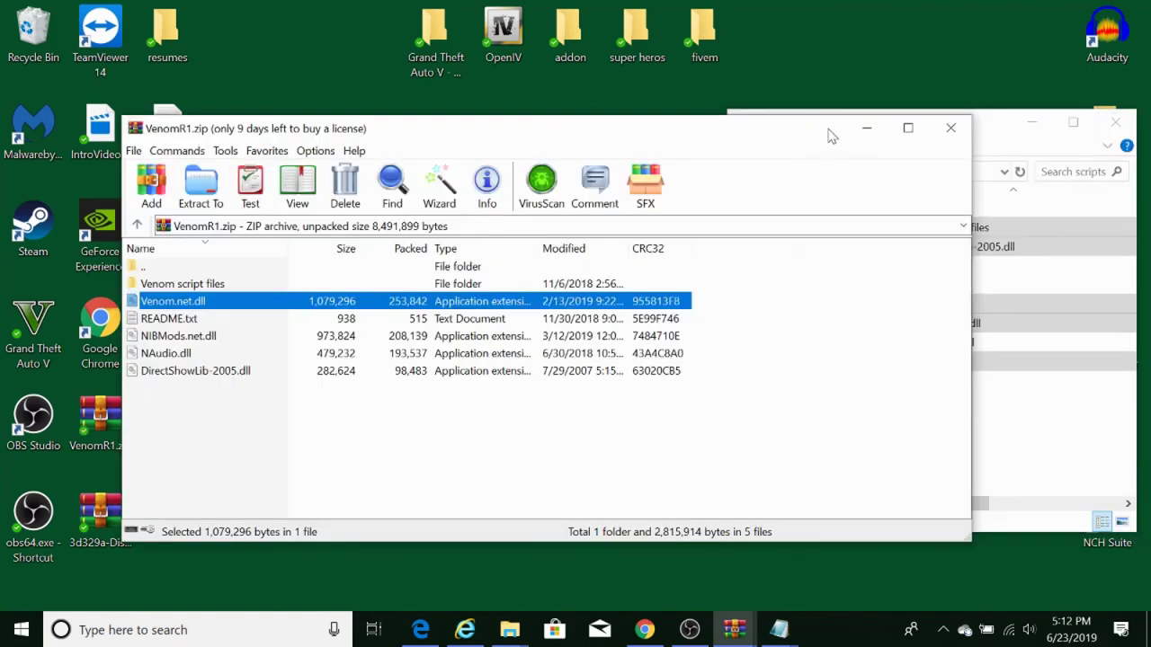
pyautogui.click(951, 132)
pyautogui.moveTo(943, 140); pyautogui.dragTo(605, 124)
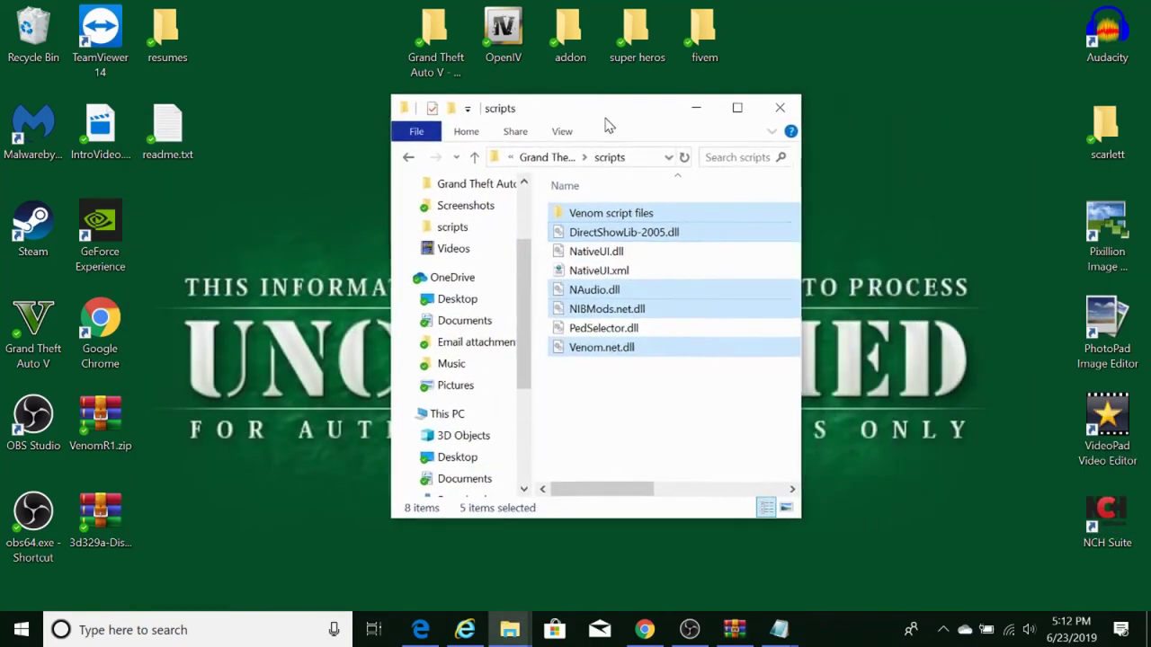
pyautogui.click(602, 407)
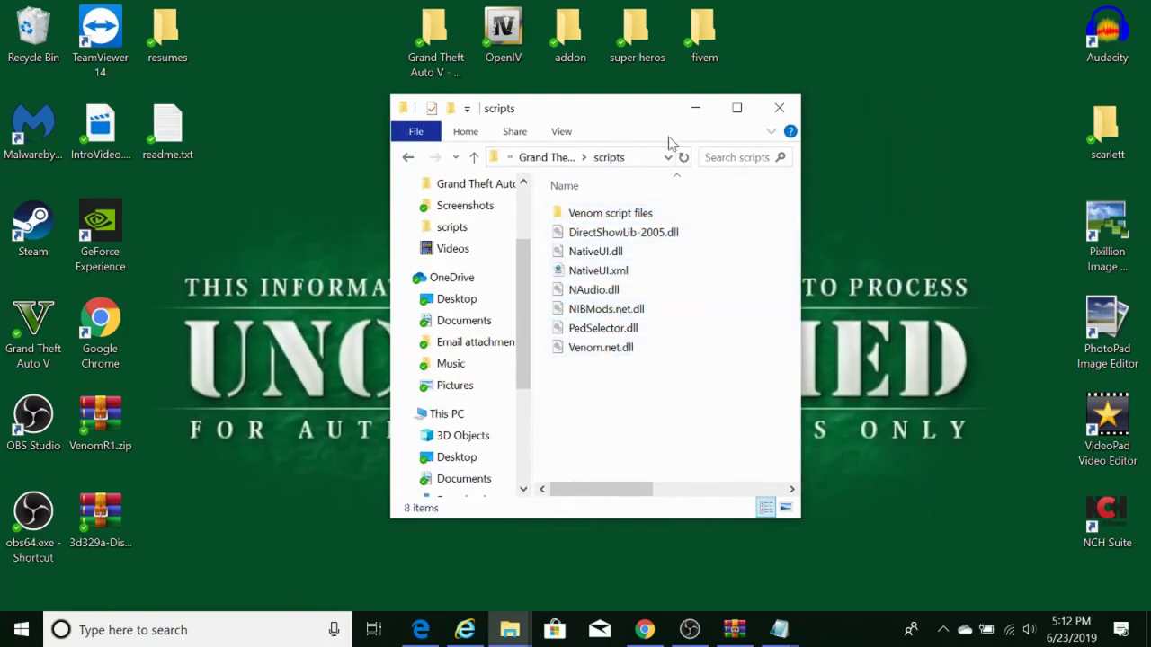
pyautogui.click(779, 107)
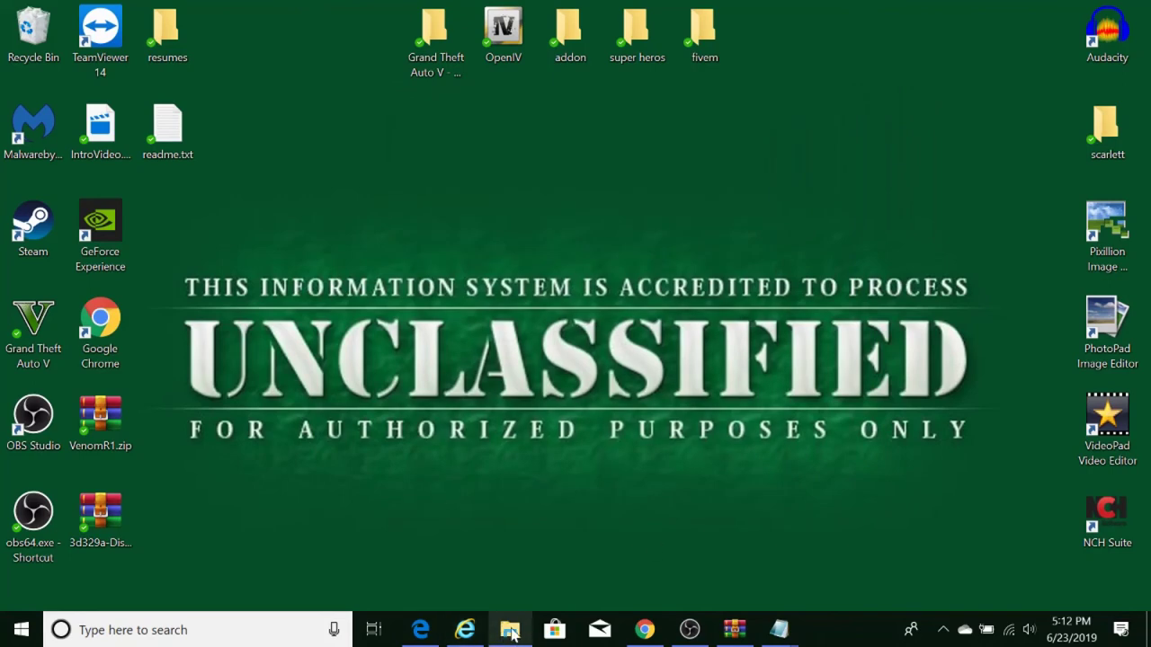
# - Close both readme notes in Notepad and the Dismemberment2.2.1 archive window
pyautogui.moveTo(778, 630)
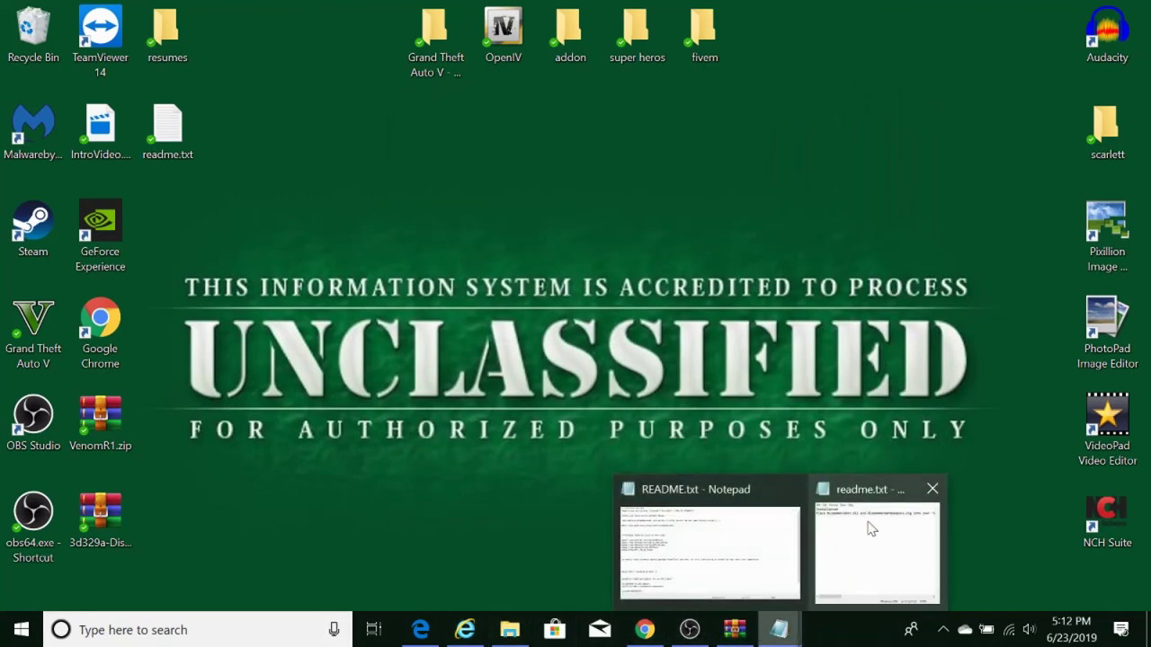
pyautogui.click(931, 490)
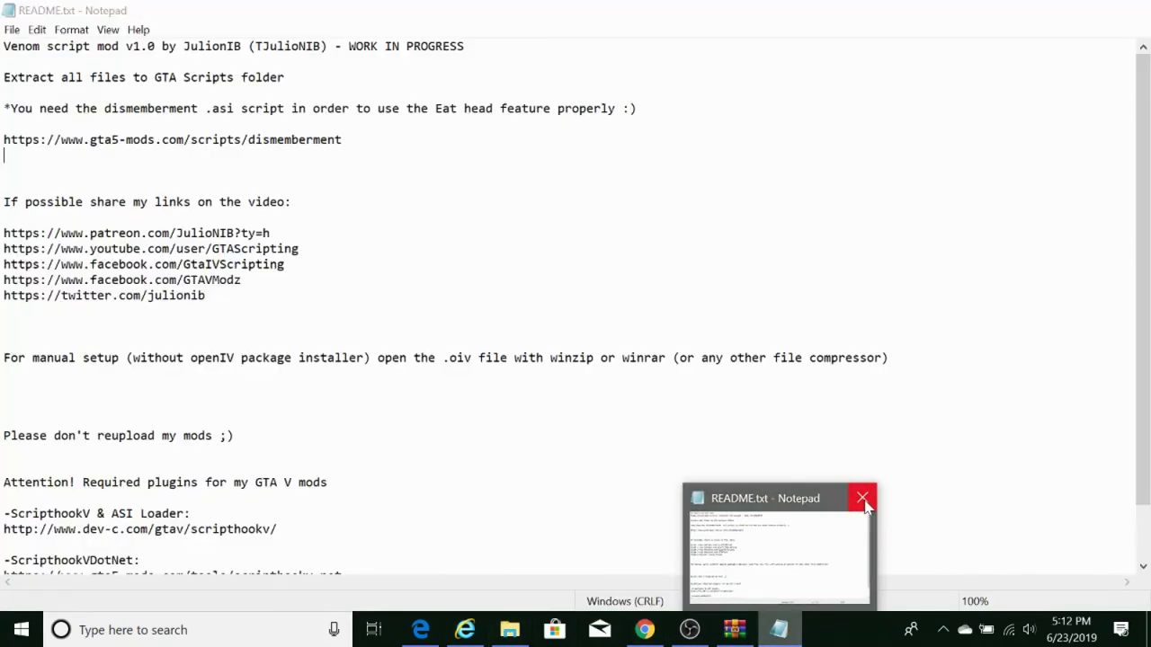
pyautogui.click(862, 499)
pyautogui.click(733, 626)
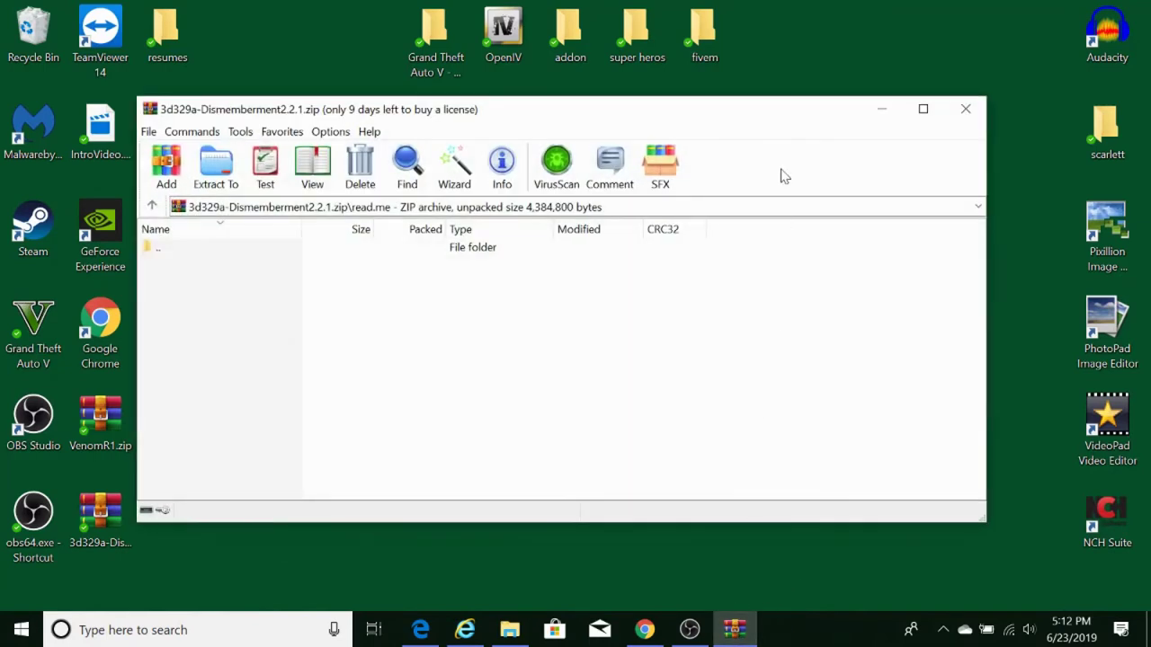
pyautogui.click(964, 109)
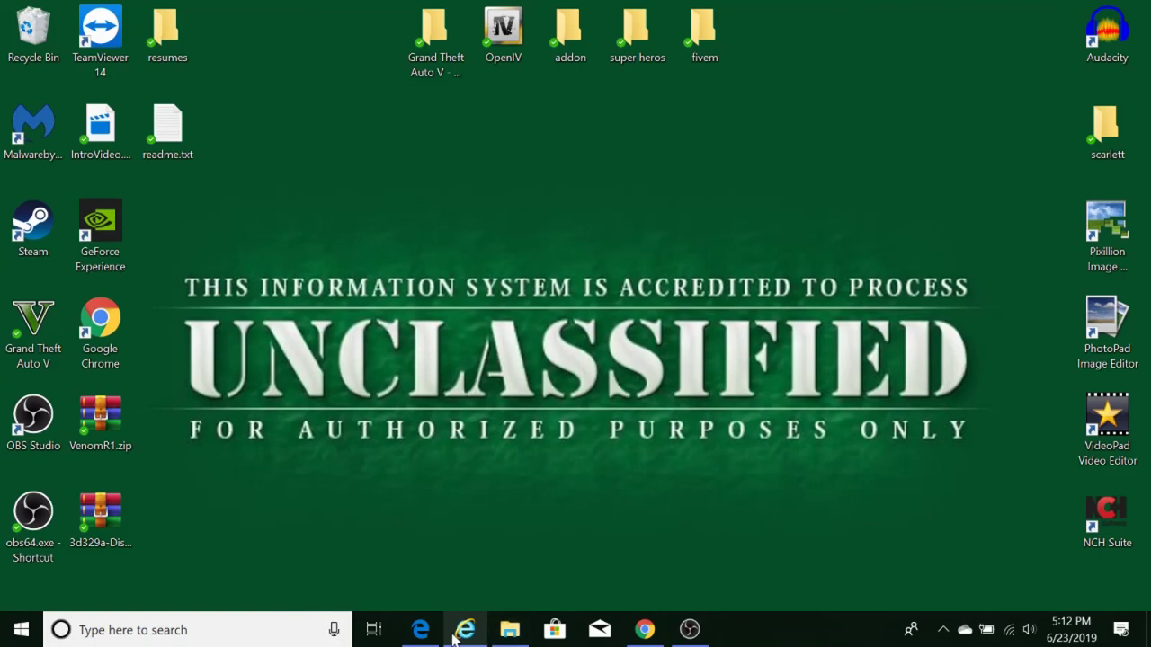
pyautogui.moveTo(454, 636)
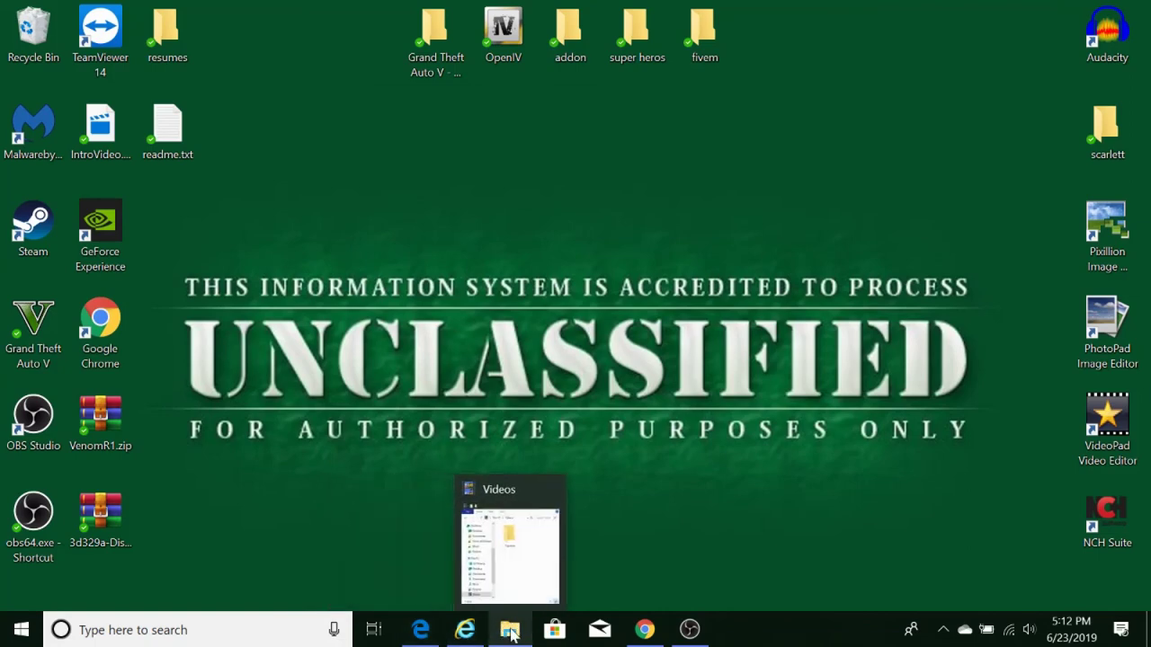
pyautogui.click(510, 634)
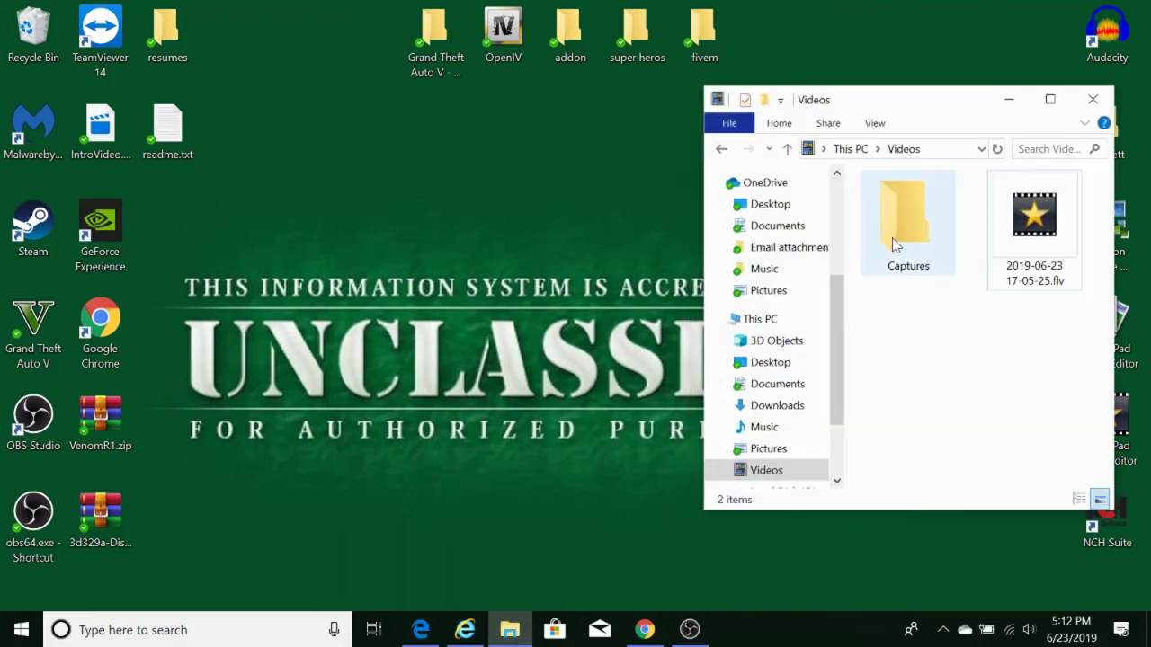
pyautogui.click(1009, 100)
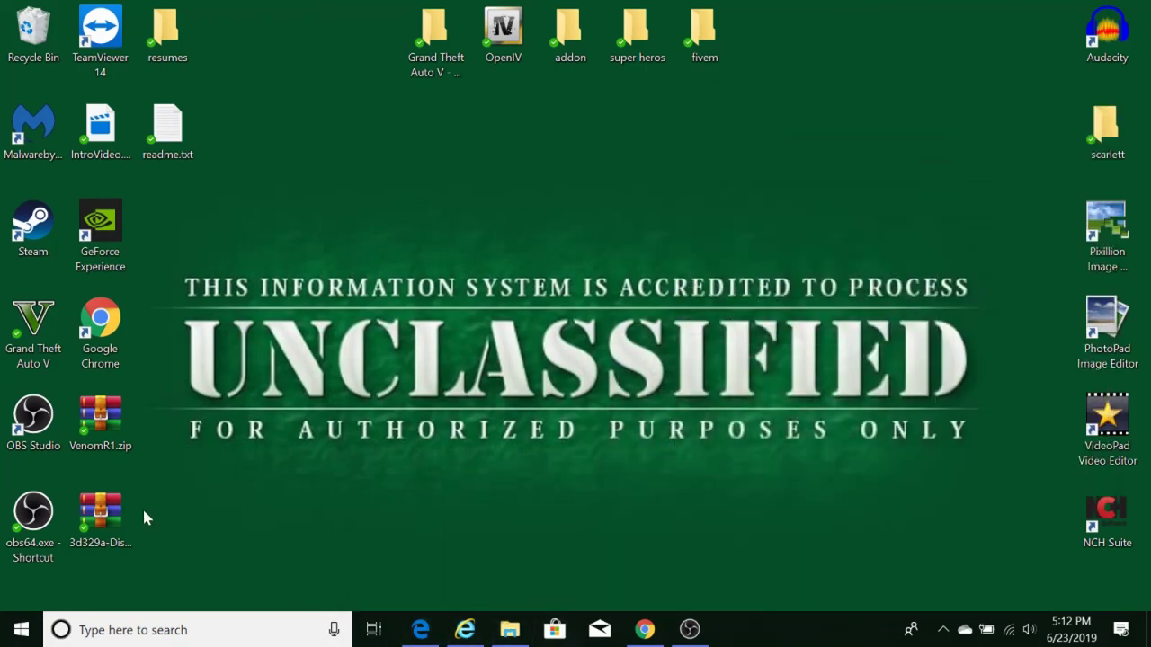
# - Reopen the Dismemberment2.2.1 archive, add the Desktop's readme.txt to its read.me folder, and return to the archive's root
pyautogui.doubleClick(100, 513)
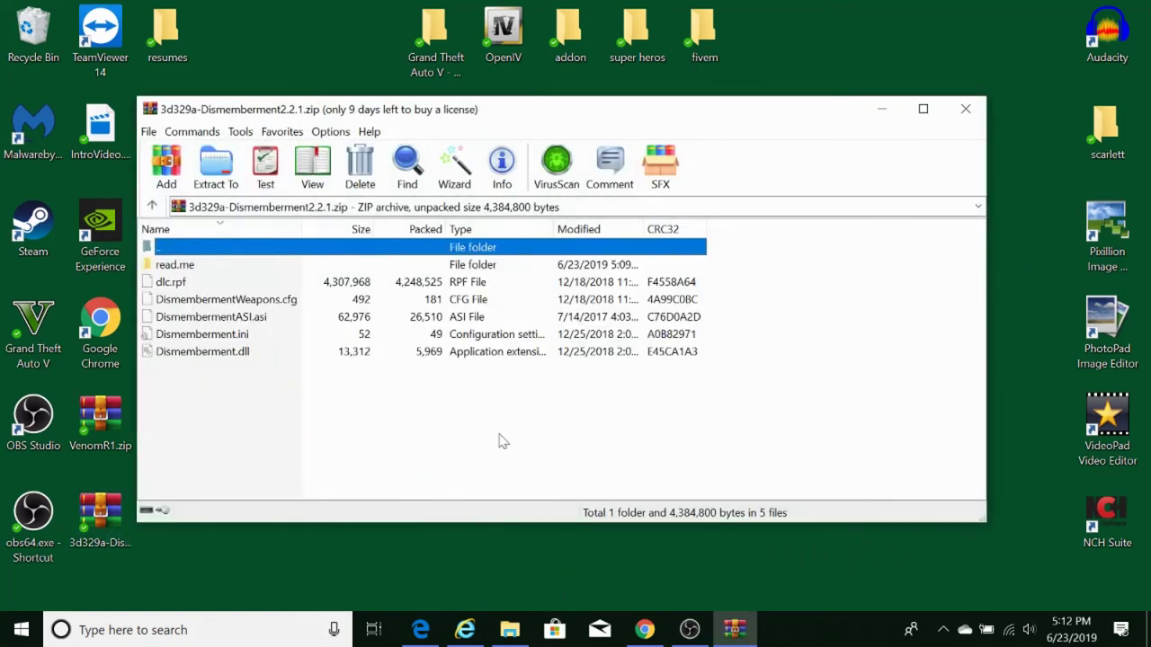
pyautogui.doubleClick(178, 267)
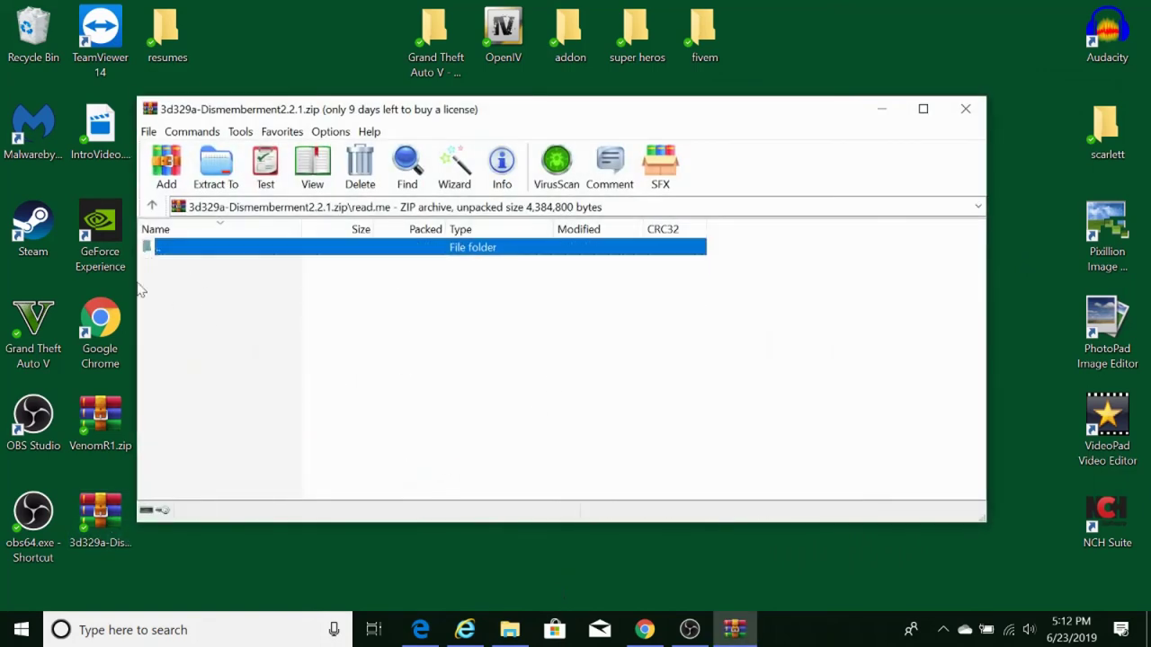
pyautogui.moveTo(281, 113); pyautogui.dragTo(466, 82)
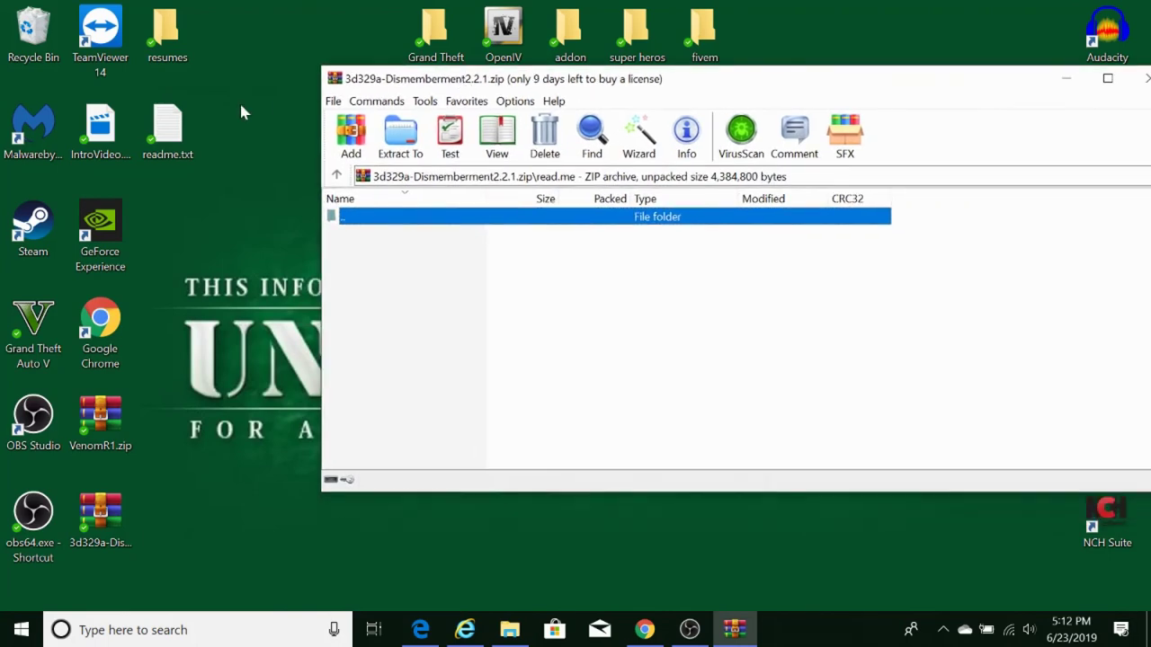
pyautogui.moveTo(167, 133); pyautogui.dragTo(529, 308)
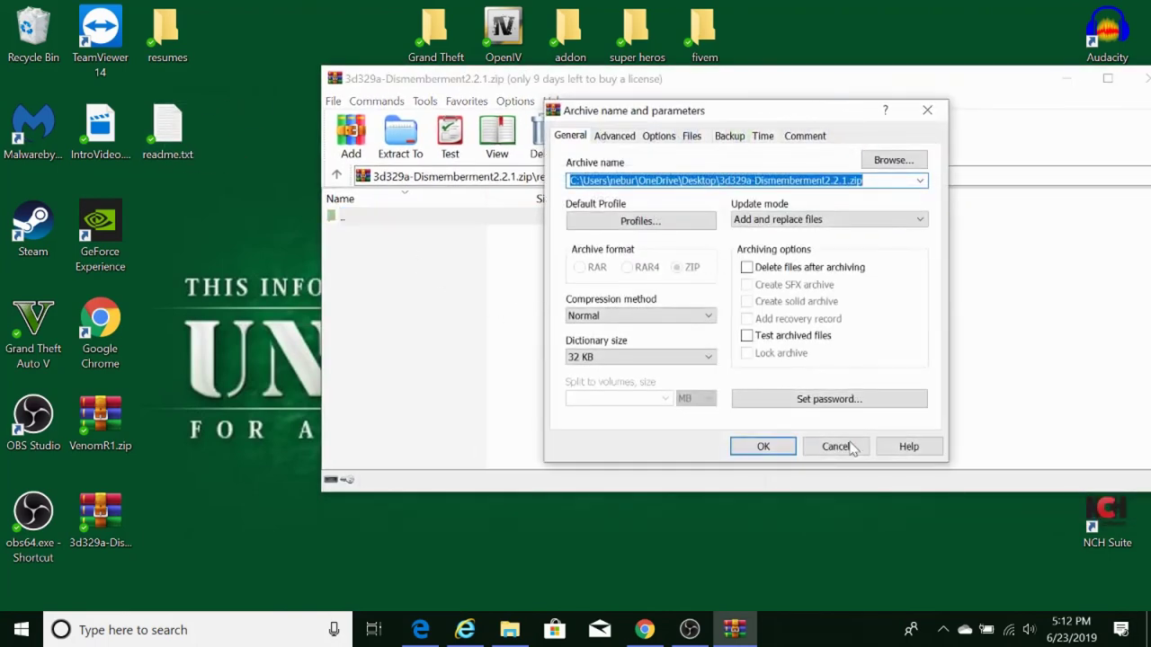
pyautogui.click(760, 444)
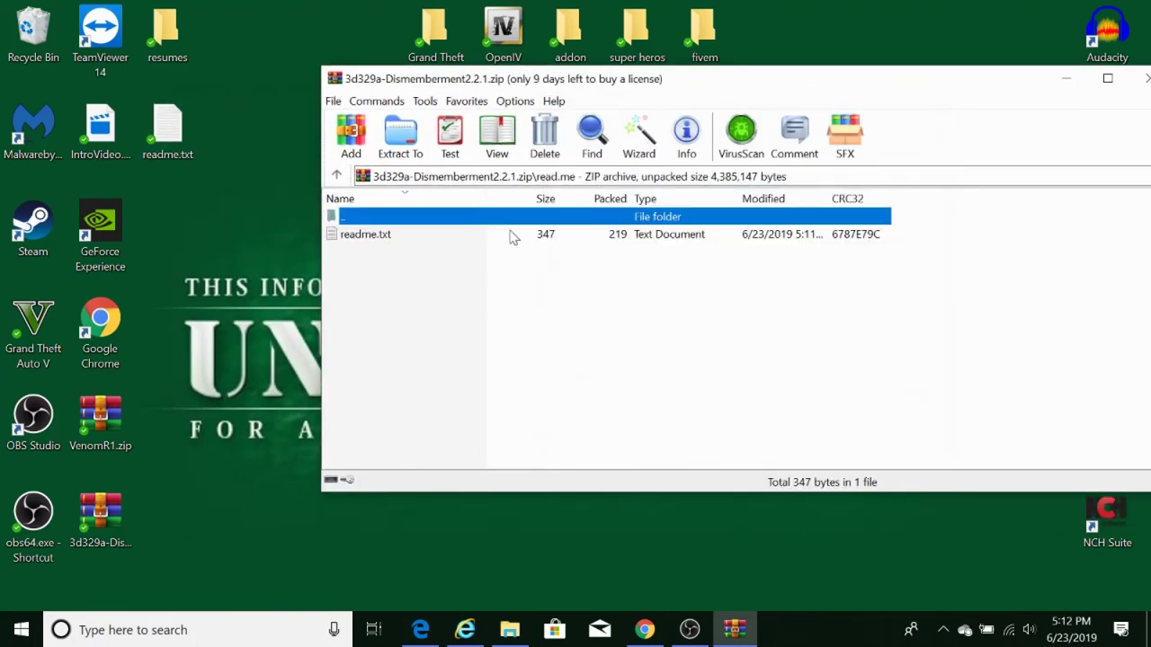
pyautogui.moveTo(814, 87); pyautogui.dragTo(616, 73)
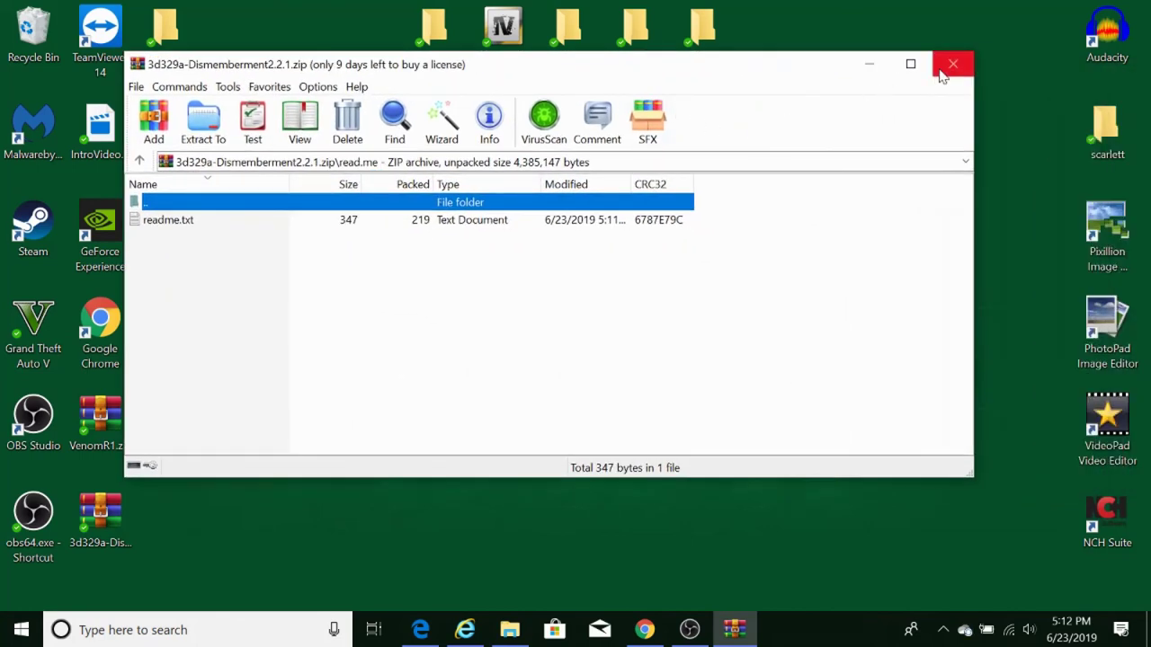
pyautogui.doubleClick(151, 203)
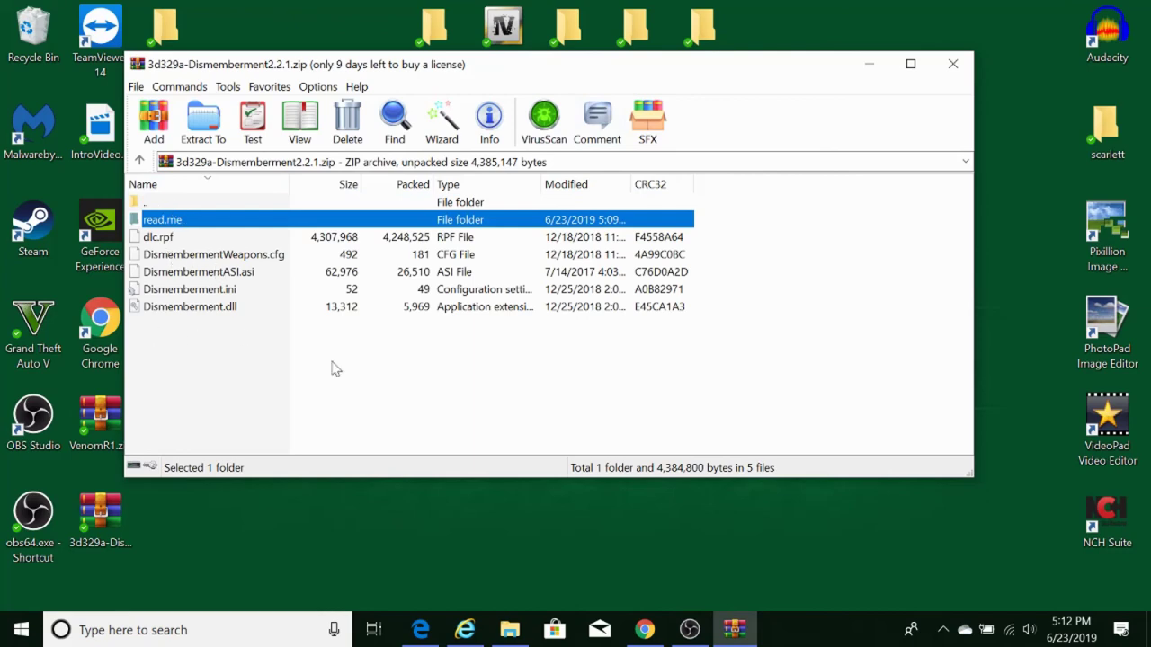
# - Bring up the Dismemberment mod page in a smaller window beside the archive's file list, with its Installation section in view and unselected
pyautogui.click(426, 629)
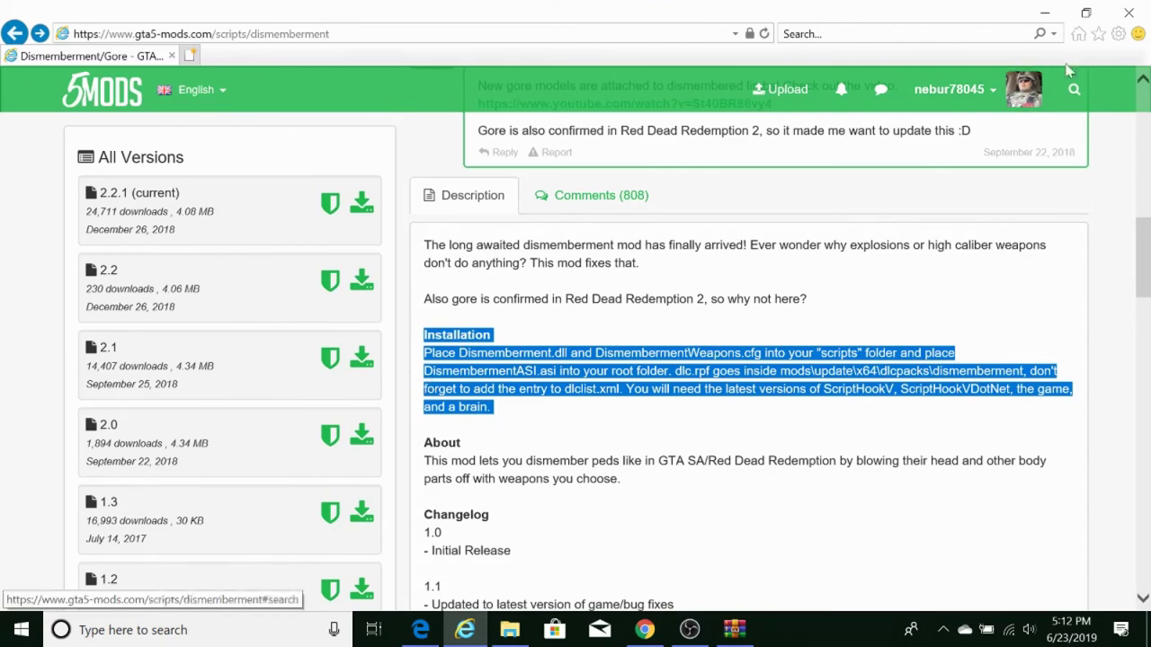
pyautogui.click(1086, 12)
pyautogui.scroll(-2, 696, 419)
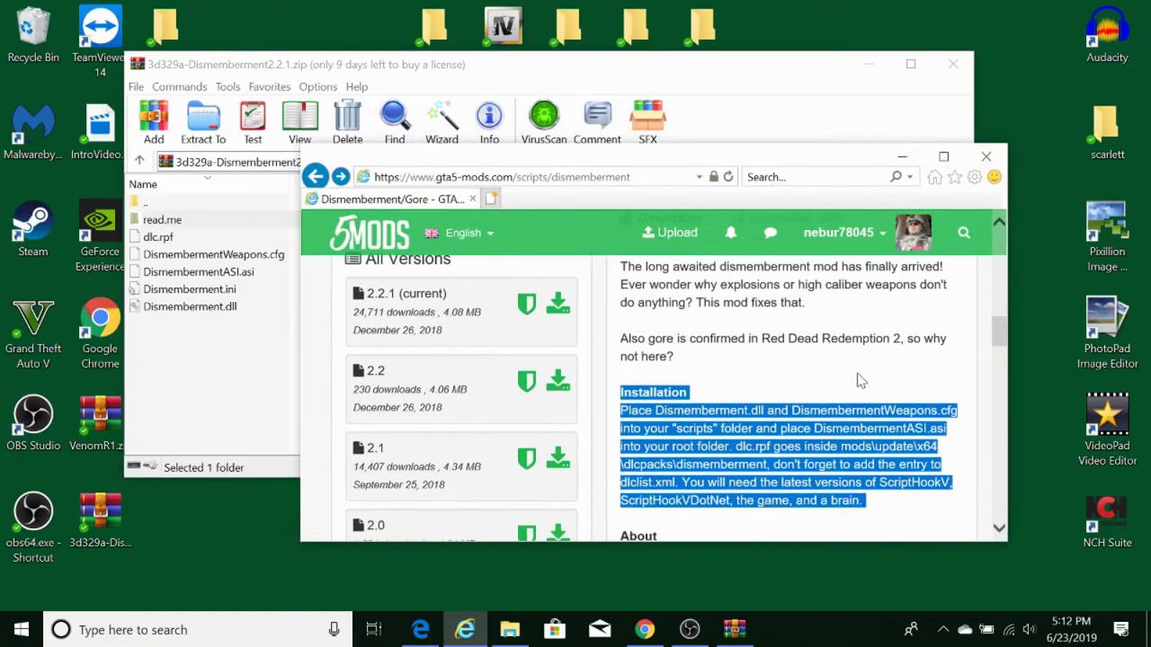
pyautogui.click(794, 349)
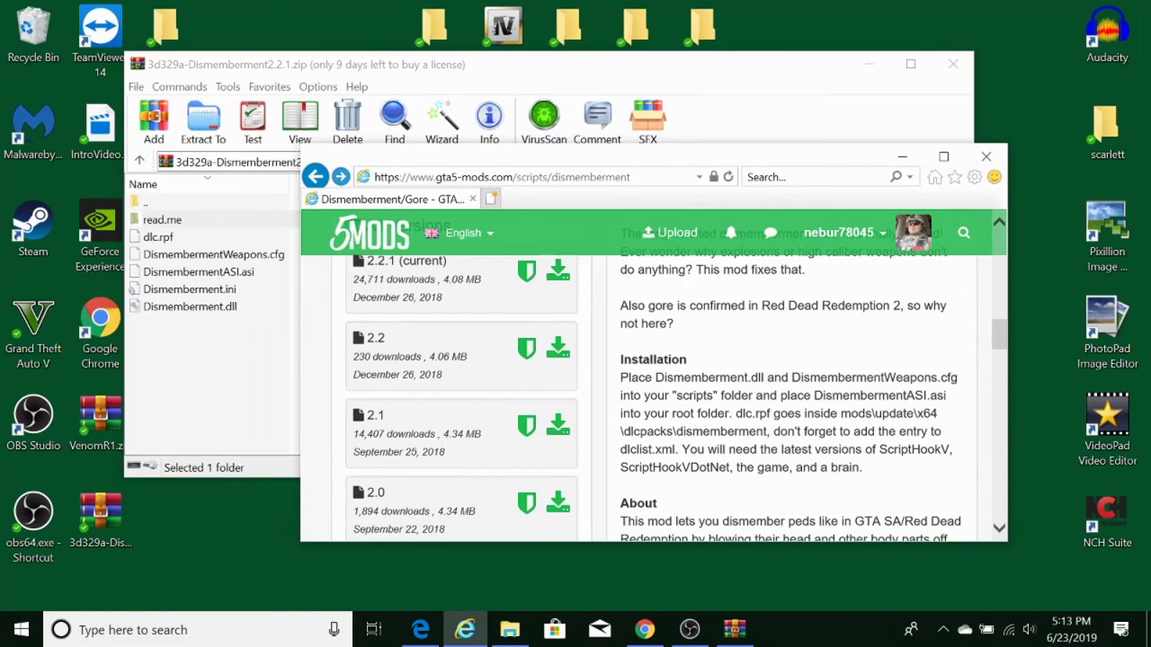
# - Select both Dismemberment.dll and DismembermentWeapons.cfg in the Dismemberment archive, checking the names against the mod page's Installation section
pyautogui.click(221, 314)
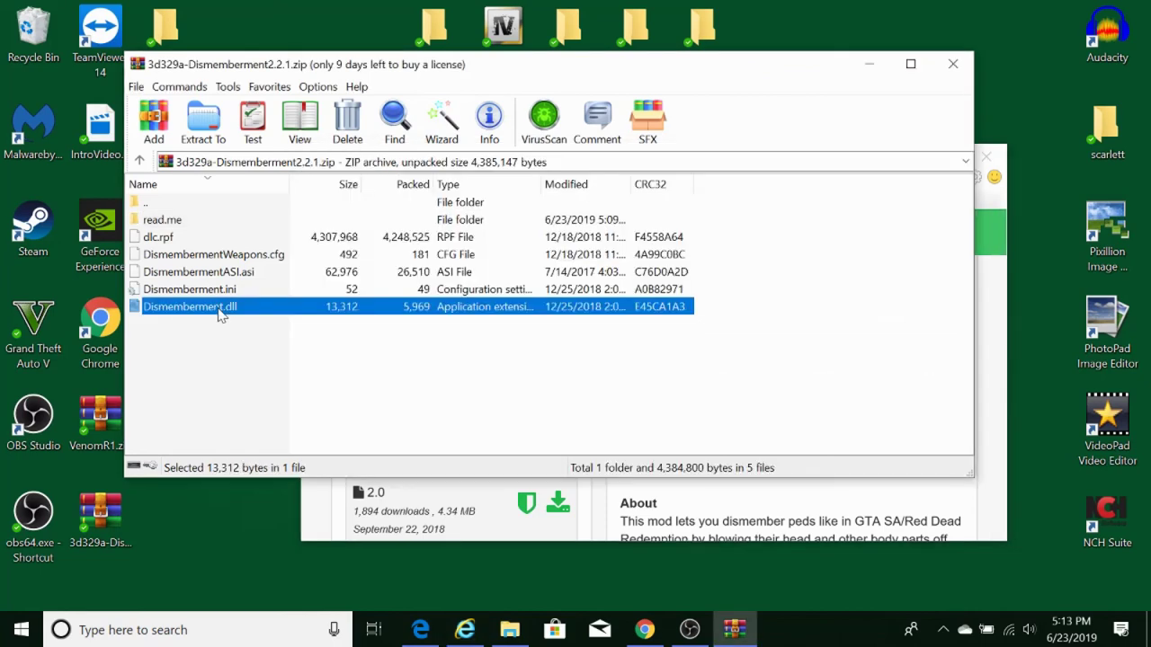
pyautogui.click(702, 500)
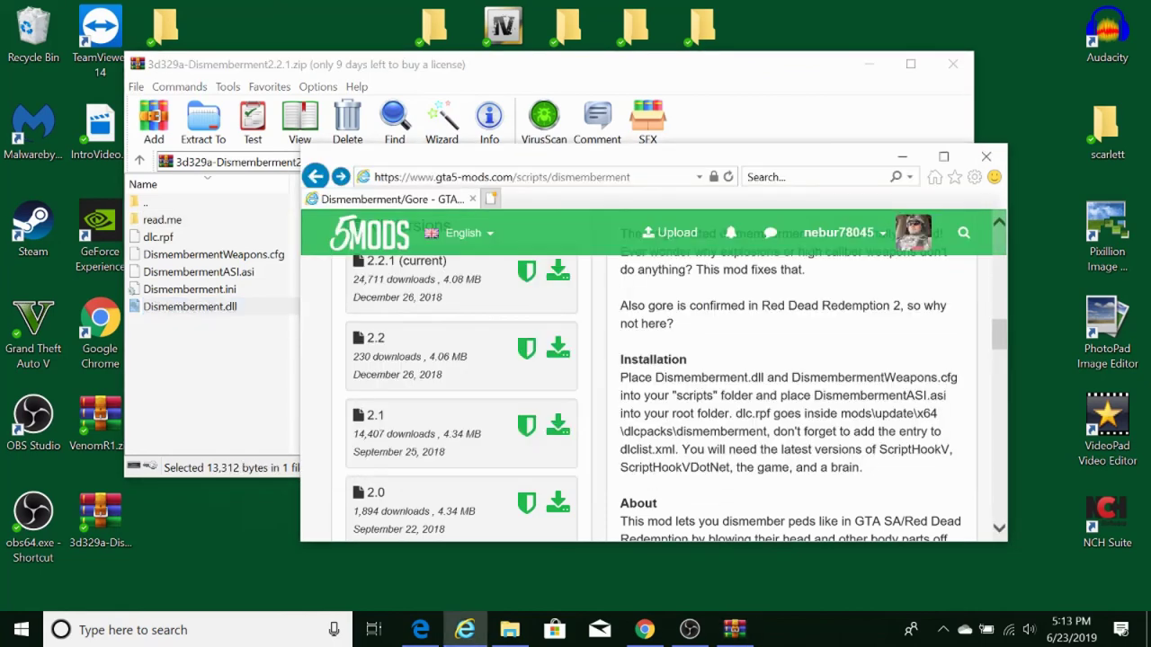
pyautogui.keyDown('ctrl'); pyautogui.click(214, 258); pyautogui.keyUp('ctrl')
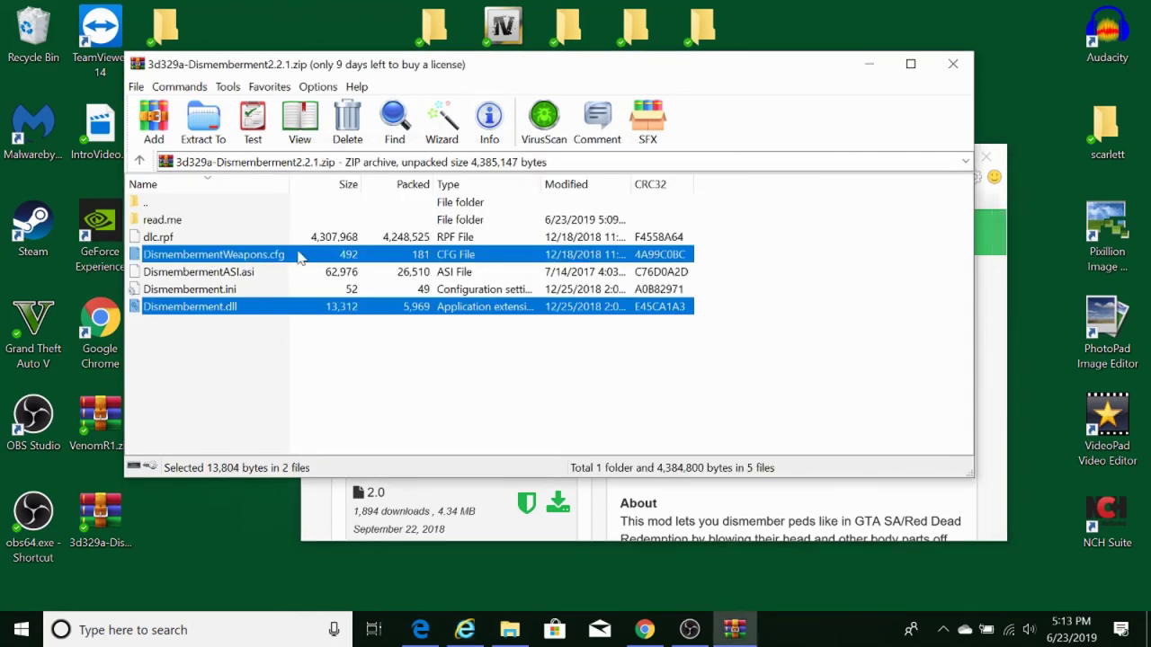
pyautogui.click(507, 631)
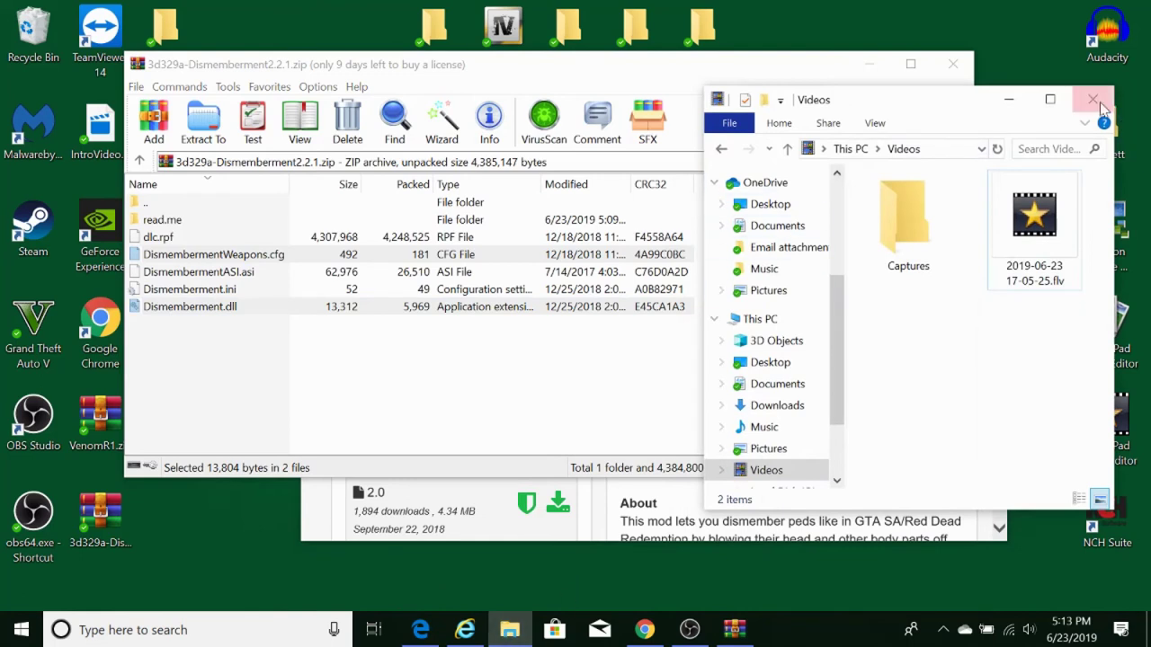
pyautogui.scroll(-2, 771, 402)
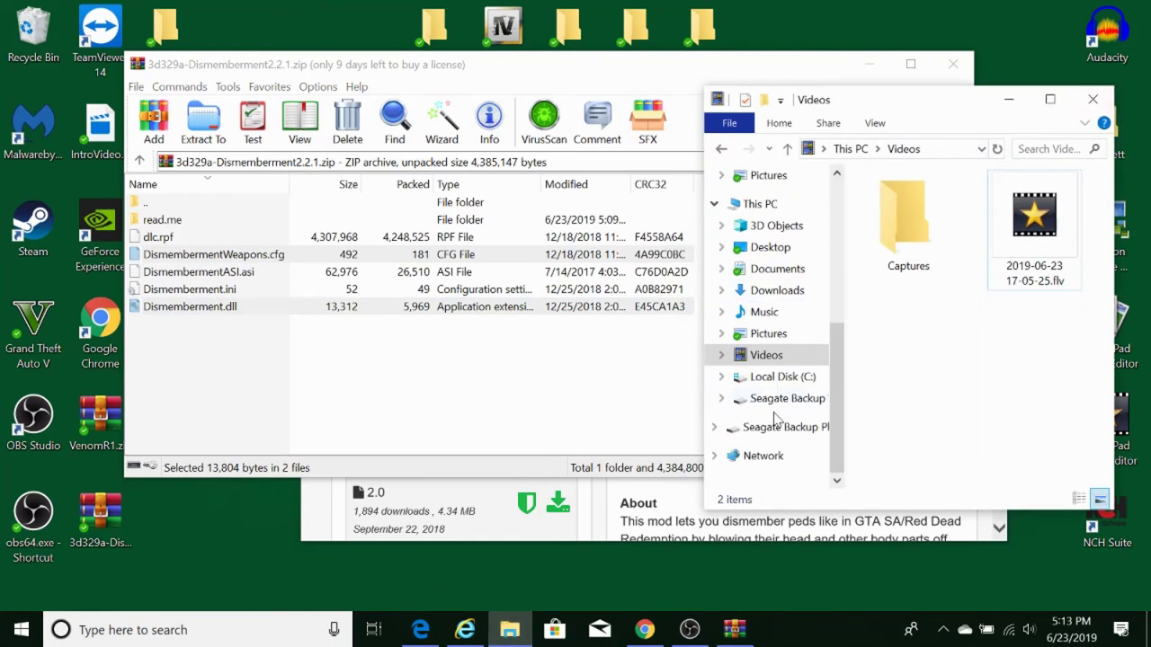
pyautogui.scroll(4, 772, 396)
pyautogui.scroll(2, 773, 350)
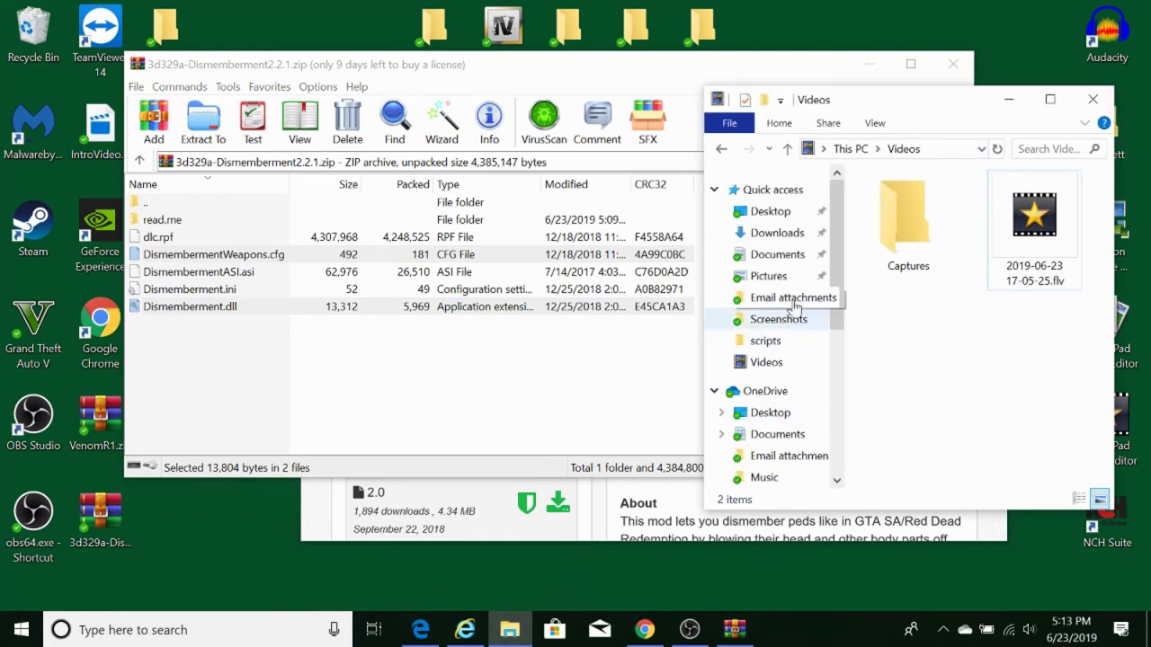
pyautogui.click(793, 299)
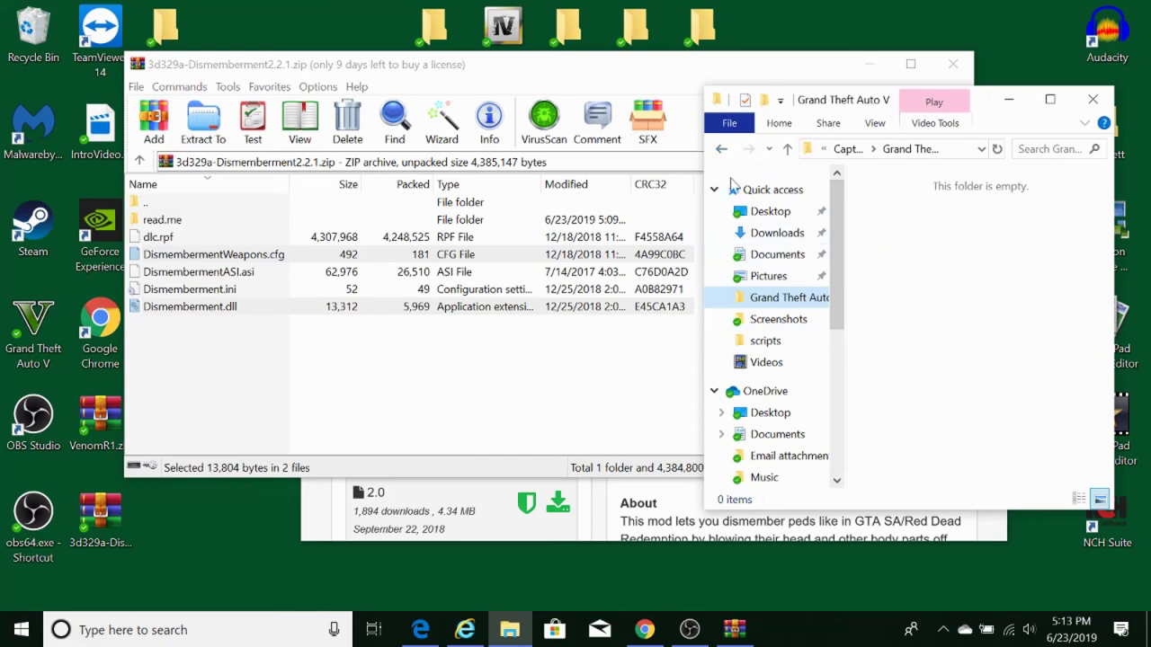
pyautogui.click(721, 148)
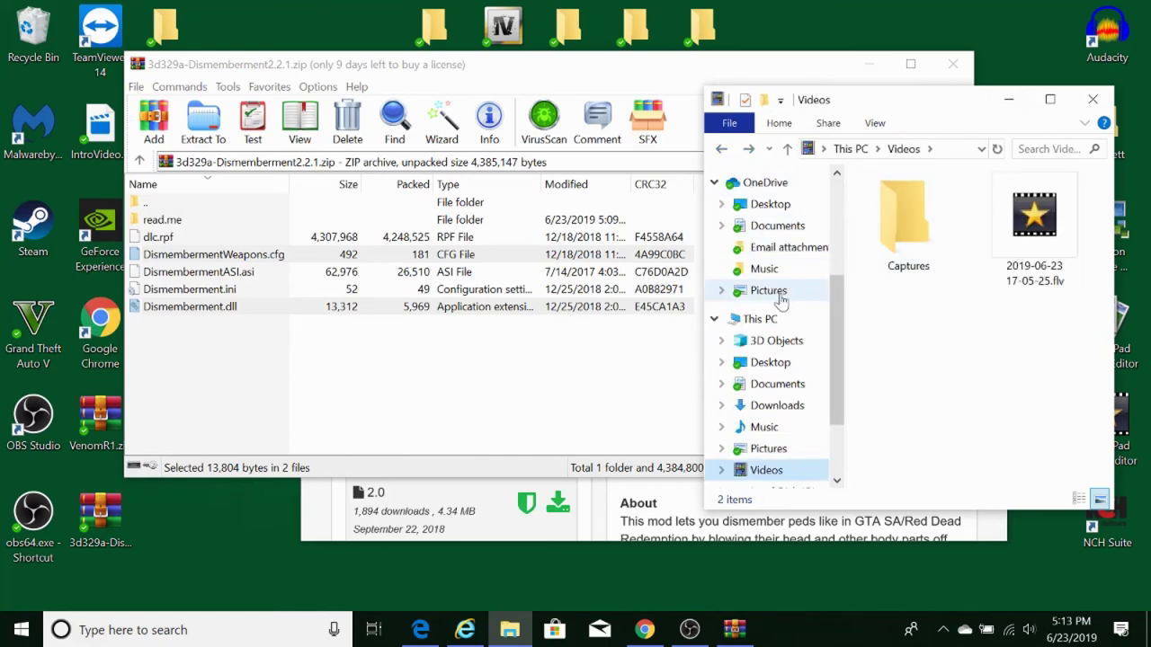
pyautogui.scroll(3, 781, 303)
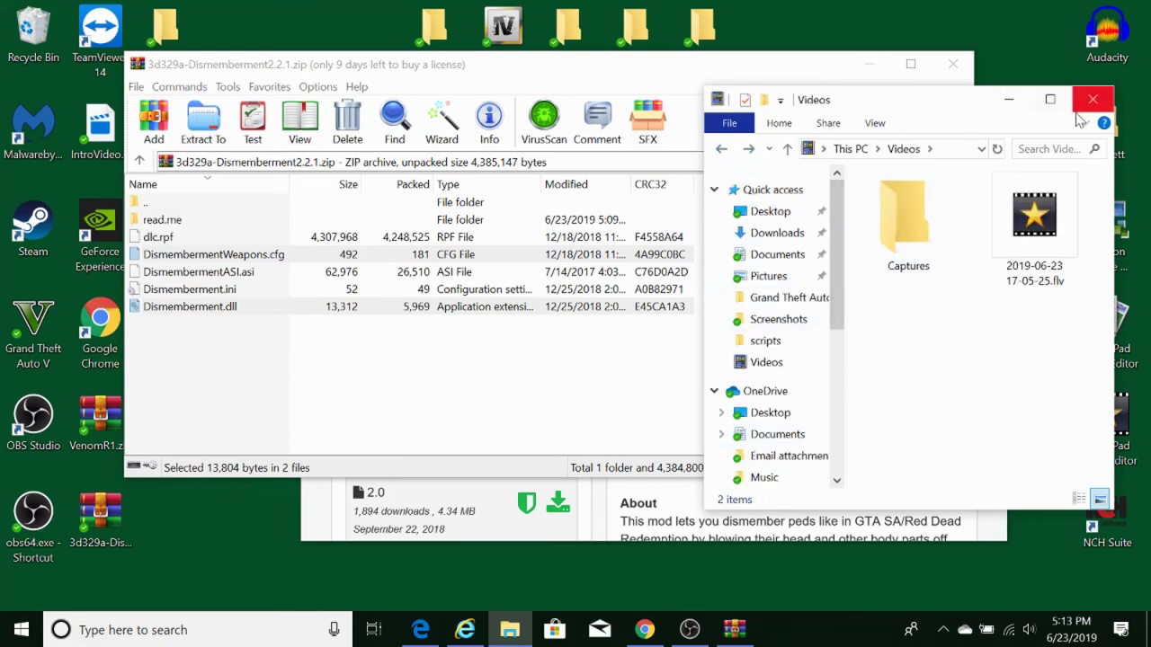
pyautogui.click(1092, 99)
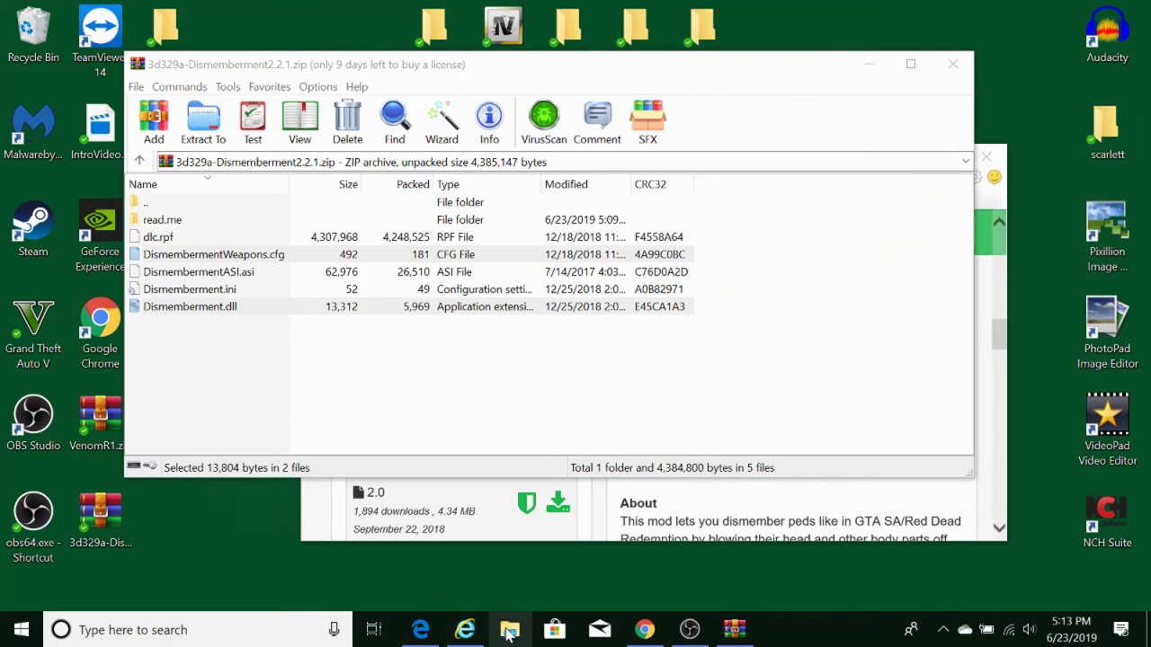
pyautogui.click(508, 632)
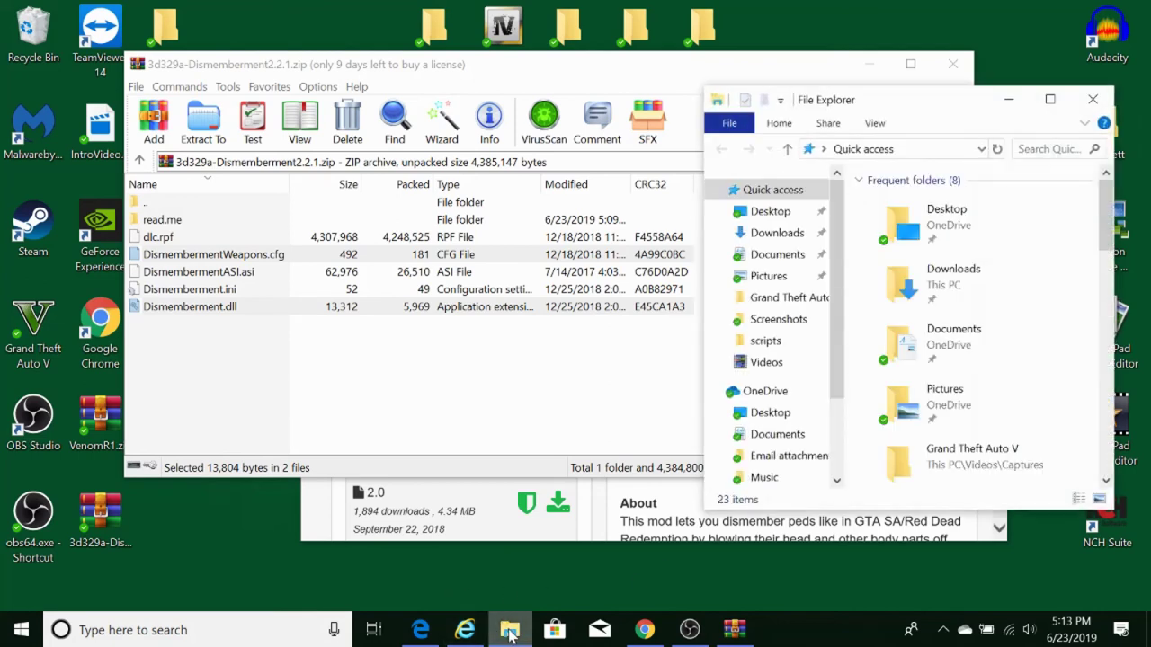
pyautogui.click(791, 306)
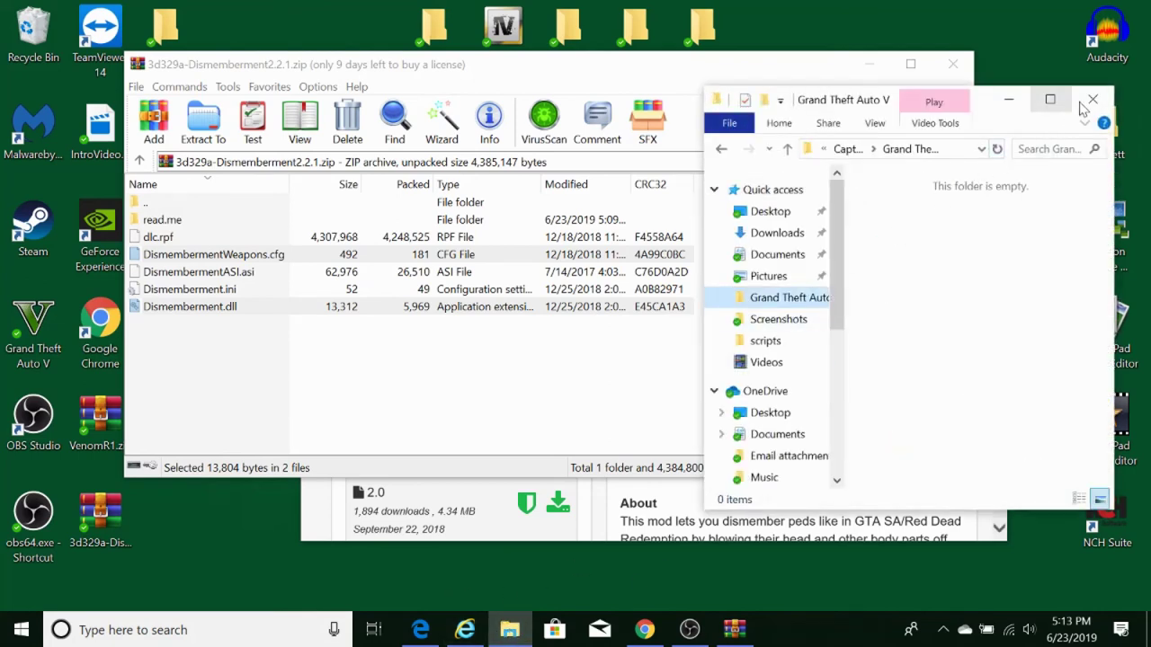
pyautogui.click(1092, 99)
# - Open the scripts folder inside the Desktop's Grand Theft Auto V game folder and copy the two selected archive files into it
pyautogui.doubleClick(430, 27)
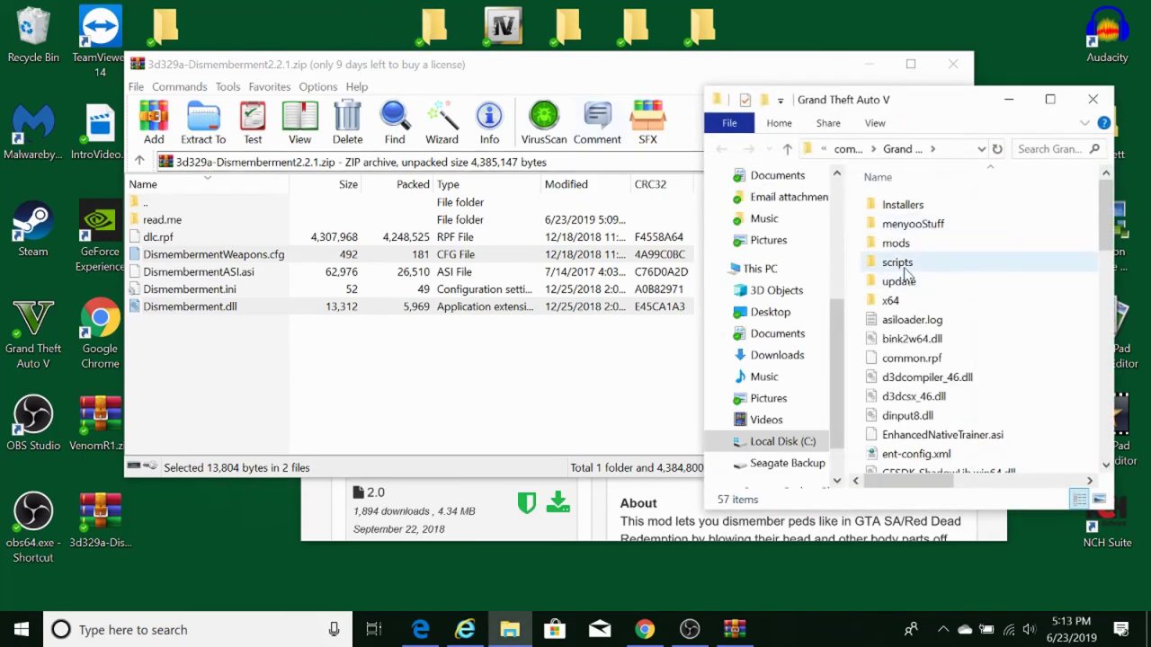
pyautogui.doubleClick(899, 271)
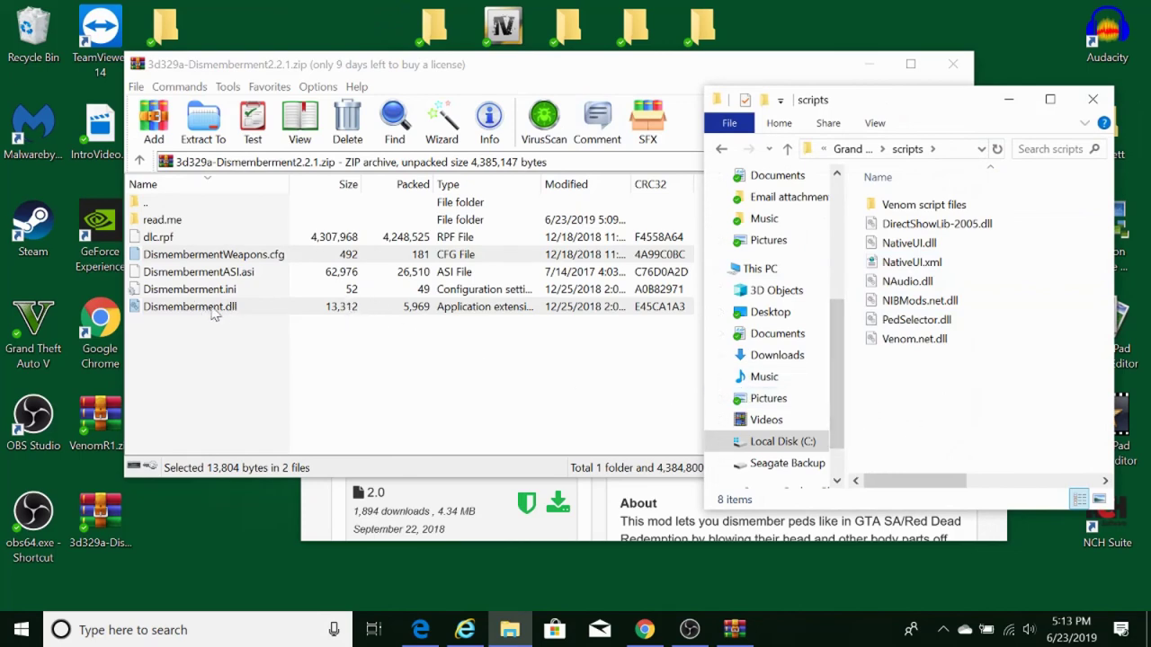
pyautogui.moveTo(214, 313); pyautogui.dragTo(1086, 445)
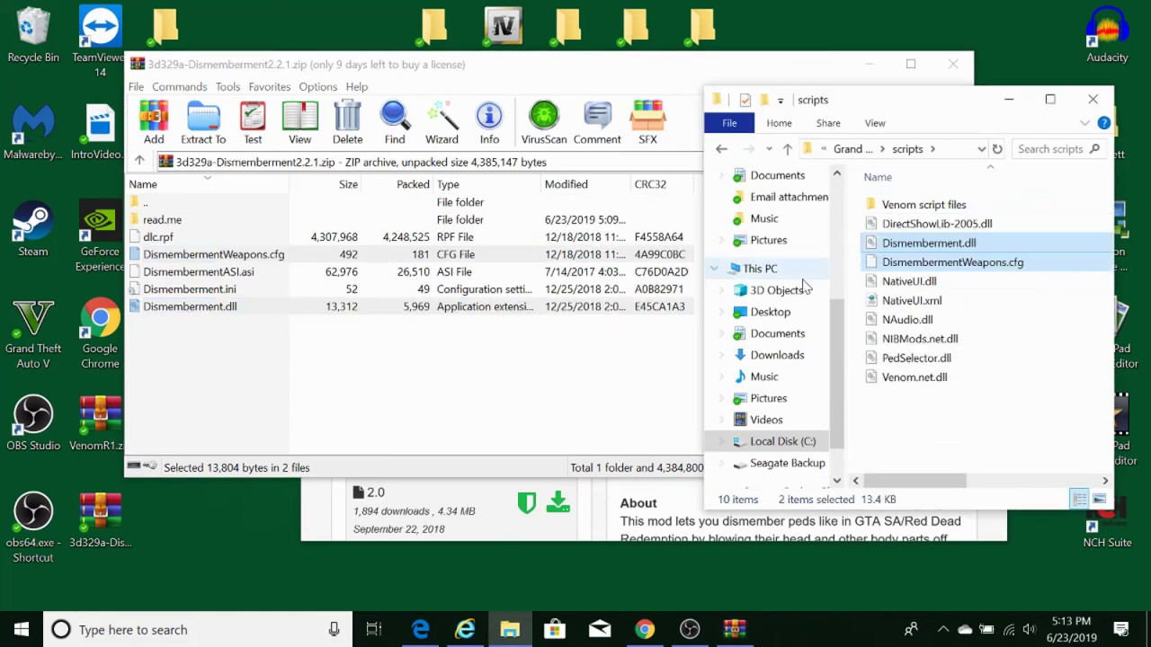
# - Highlight DismembermentASI.asi in the mod page's instructions, select that file in the archive, and return Explorer to the Grand Theft Auto V root folder
pyautogui.click(670, 515)
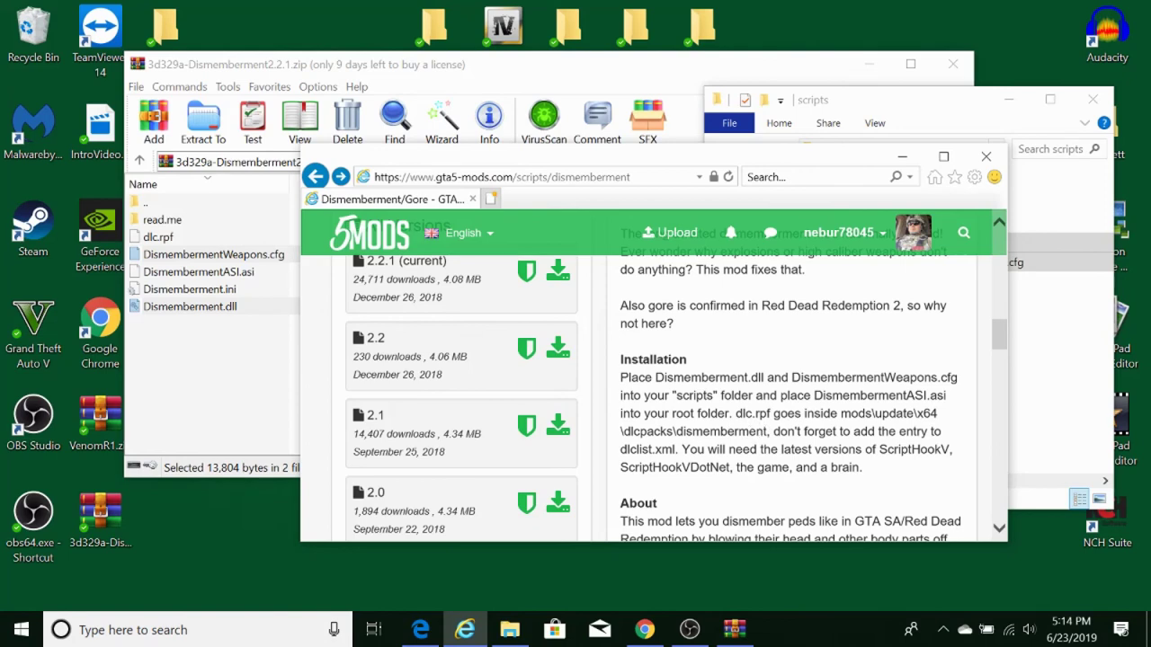
pyautogui.moveTo(815, 395); pyautogui.dragTo(947, 396)
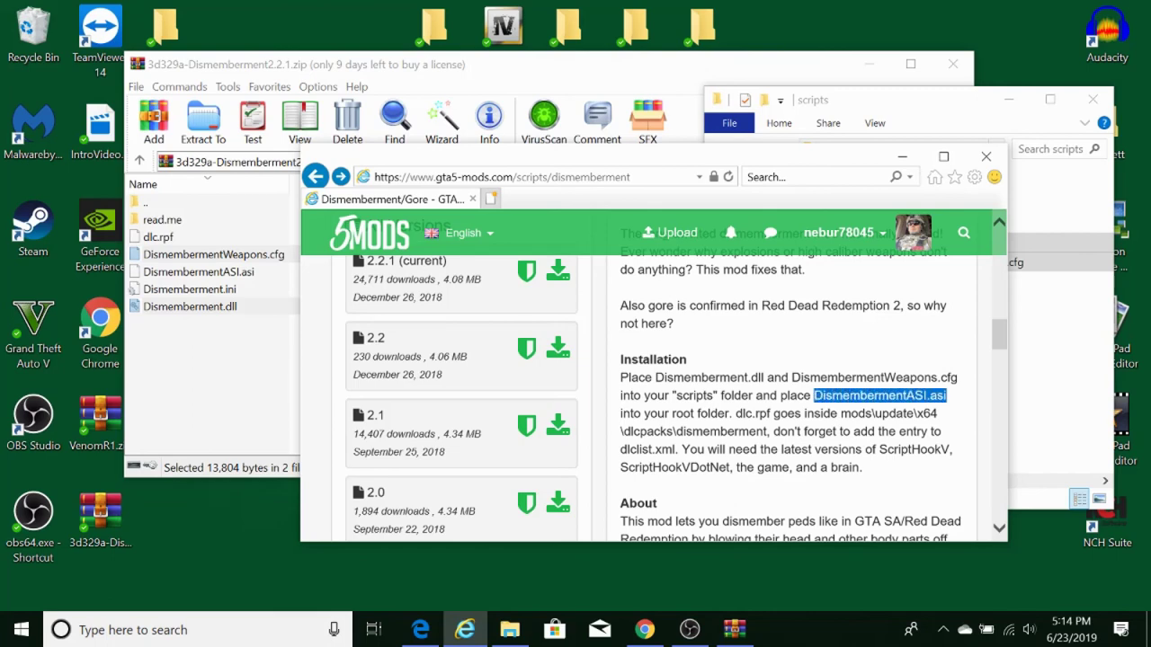
pyautogui.click(225, 275)
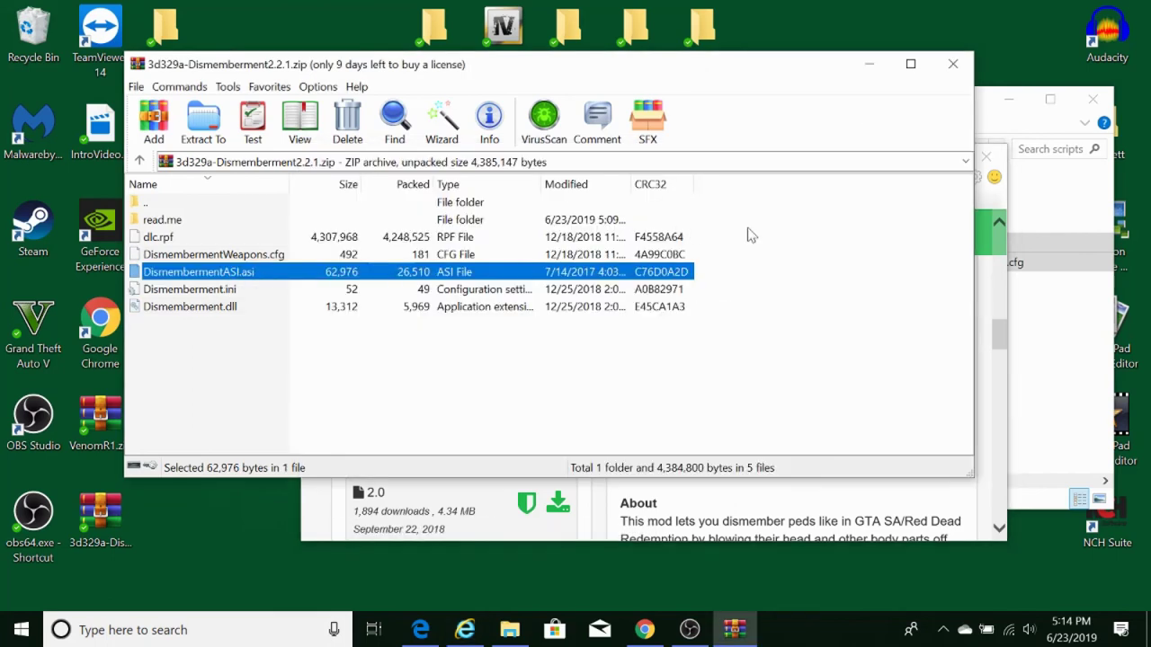
pyautogui.click(1073, 193)
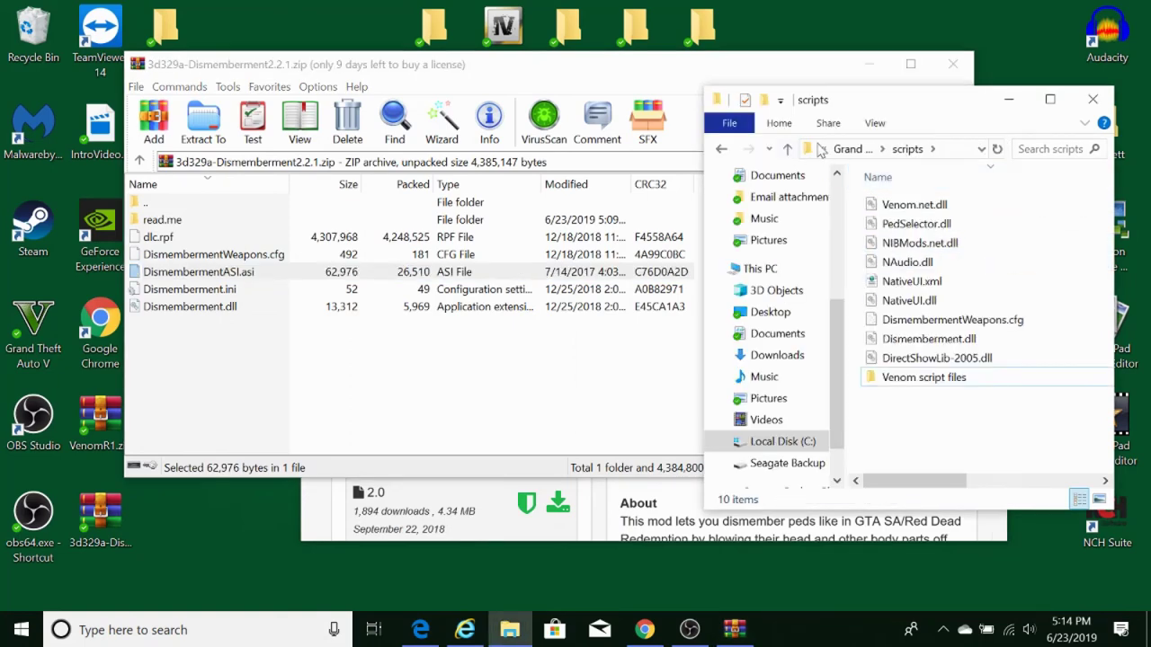
pyautogui.click(854, 150)
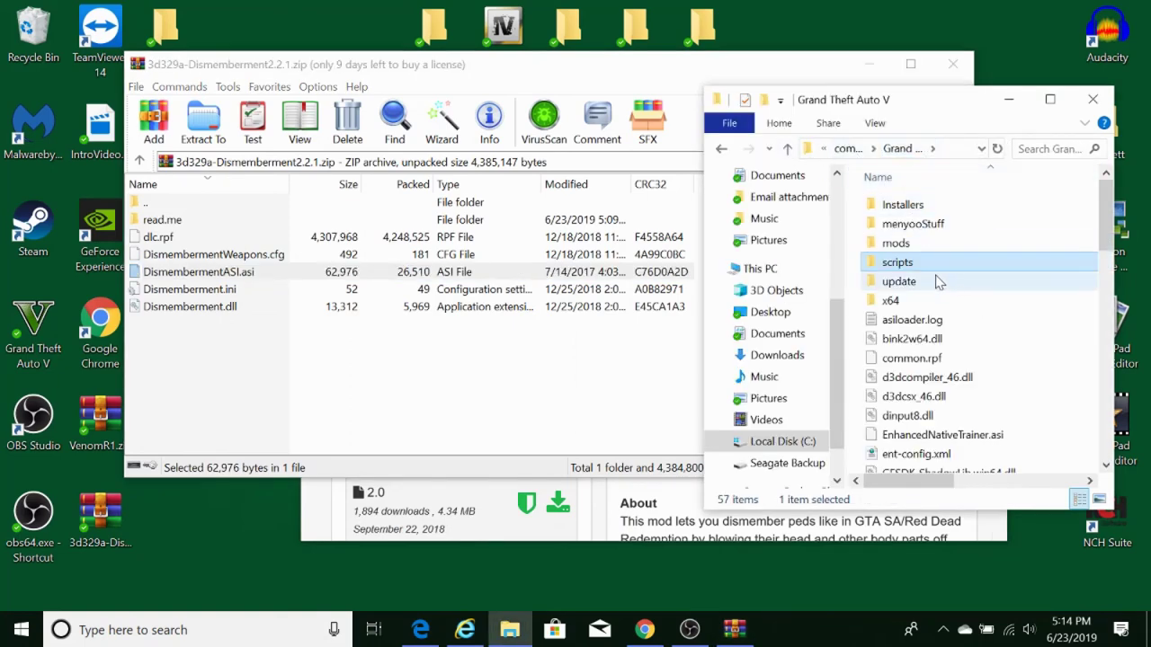
# - Arrange the Grand Theft Auto V folder and archive windows side by side and copy DismembermentASI.asi into the game's root folder
pyautogui.moveTo(940, 110); pyautogui.dragTo(848, 77)
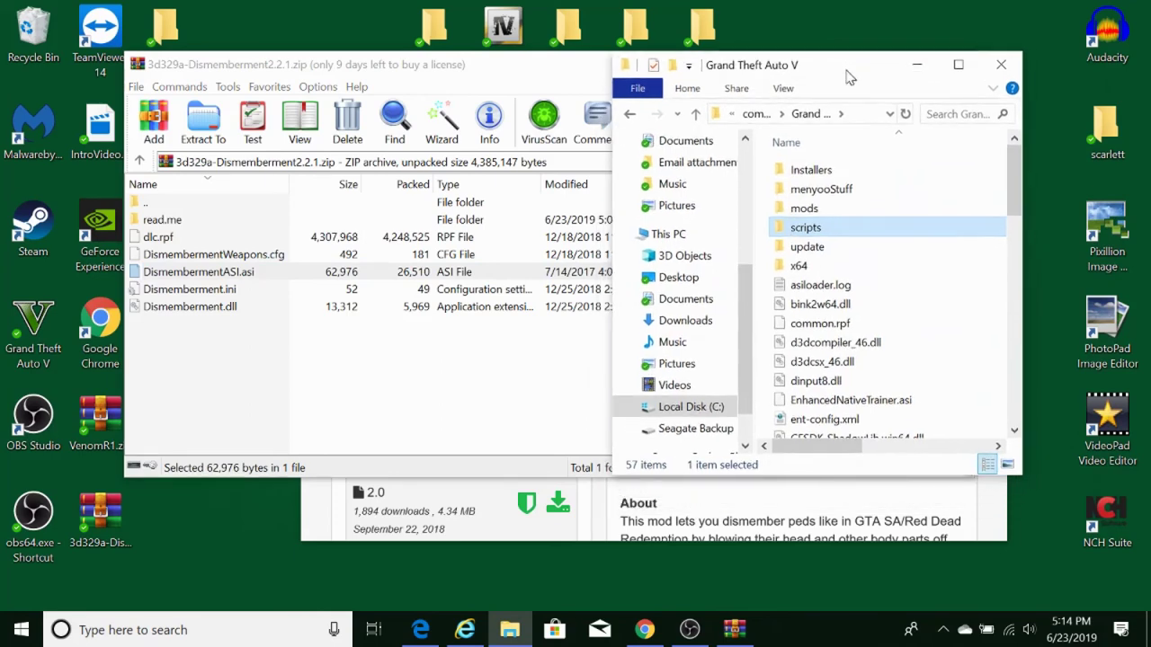
pyautogui.moveTo(1022, 256); pyautogui.dragTo(1101, 256)
pyautogui.moveTo(832, 75); pyautogui.dragTo(265, 81)
pyautogui.click(592, 91)
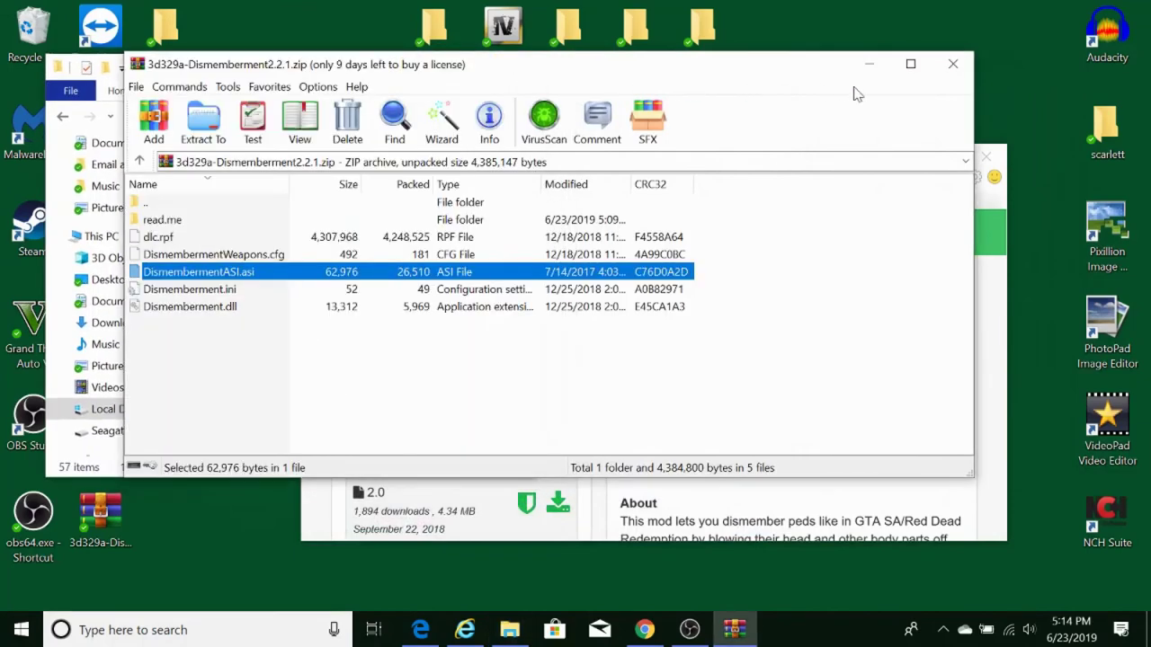
pyautogui.moveTo(632, 77); pyautogui.dragTo(1106, 91)
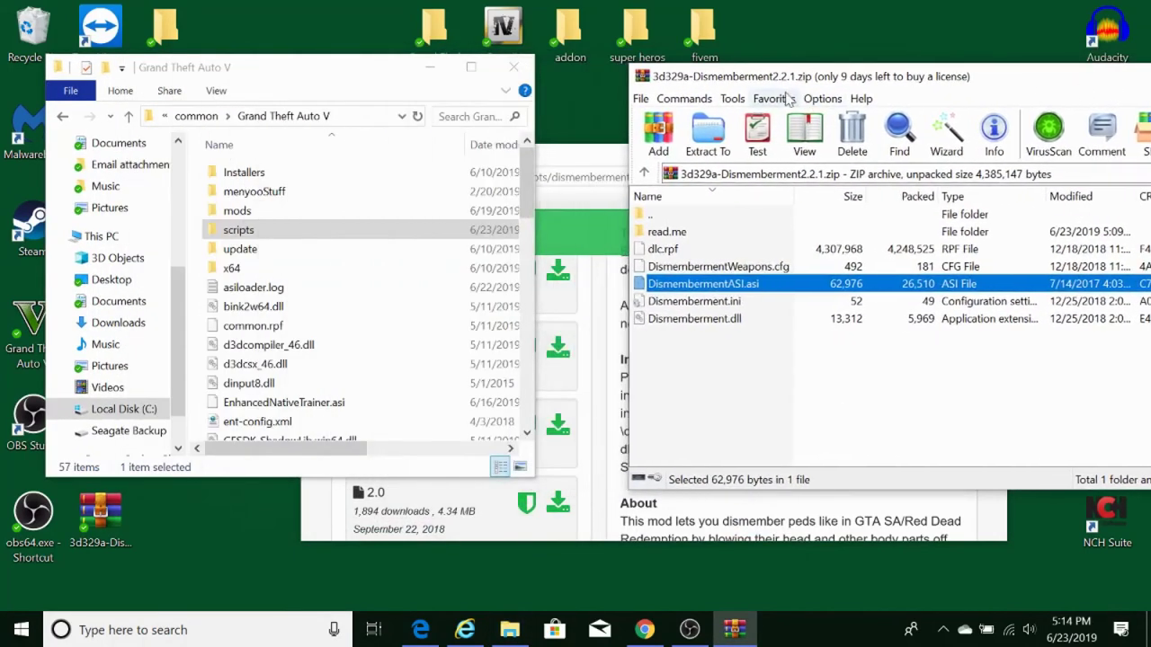
pyautogui.moveTo(773, 83); pyautogui.dragTo(940, 86)
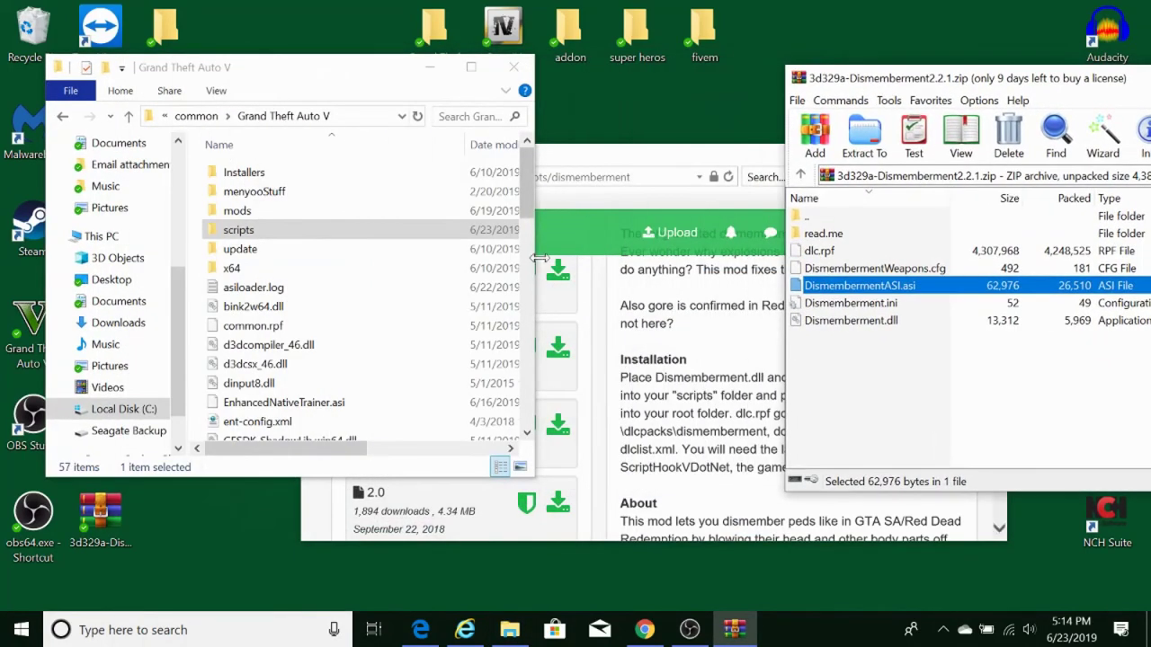
pyautogui.moveTo(535, 252); pyautogui.dragTo(719, 252)
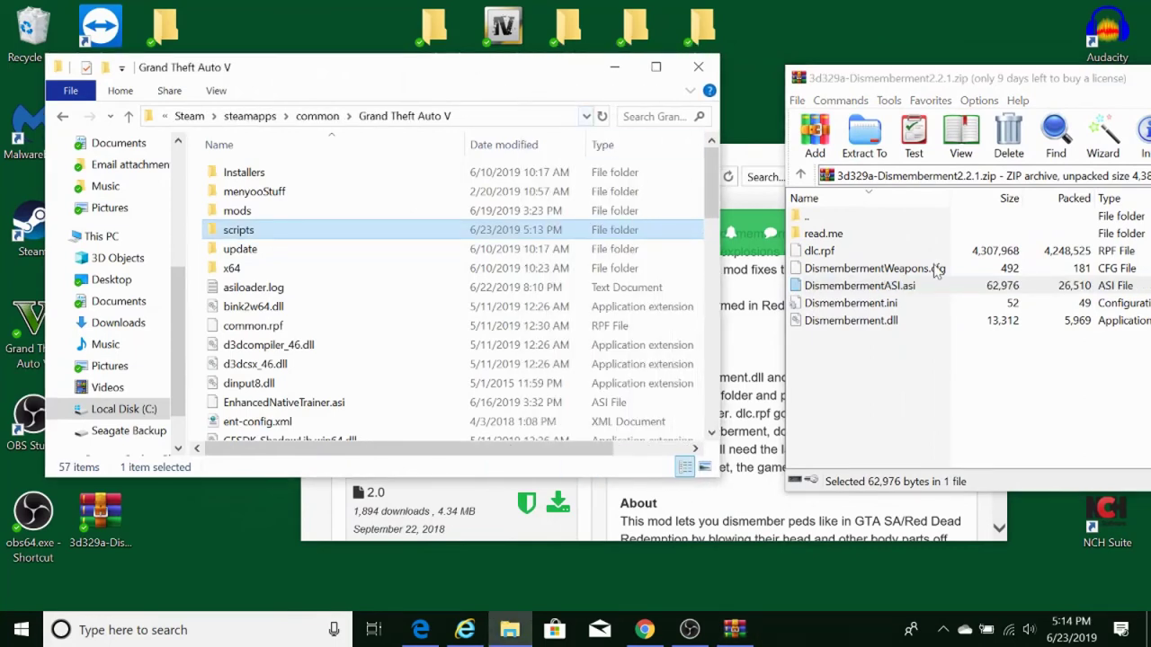
pyautogui.moveTo(895, 287); pyautogui.dragTo(688, 146)
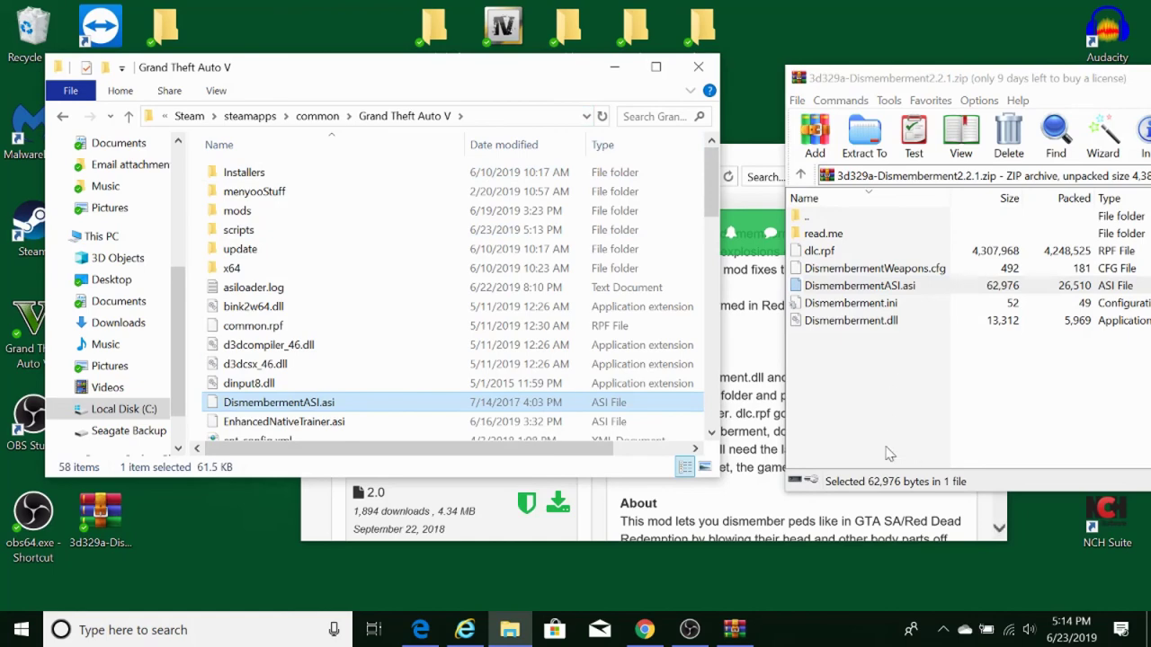
# - Highlight the dlc.rpf destination path mods\update\x64\dlcpacks\dismemberment in the mod page's instructions, and minimize the browser
pyautogui.click(723, 189)
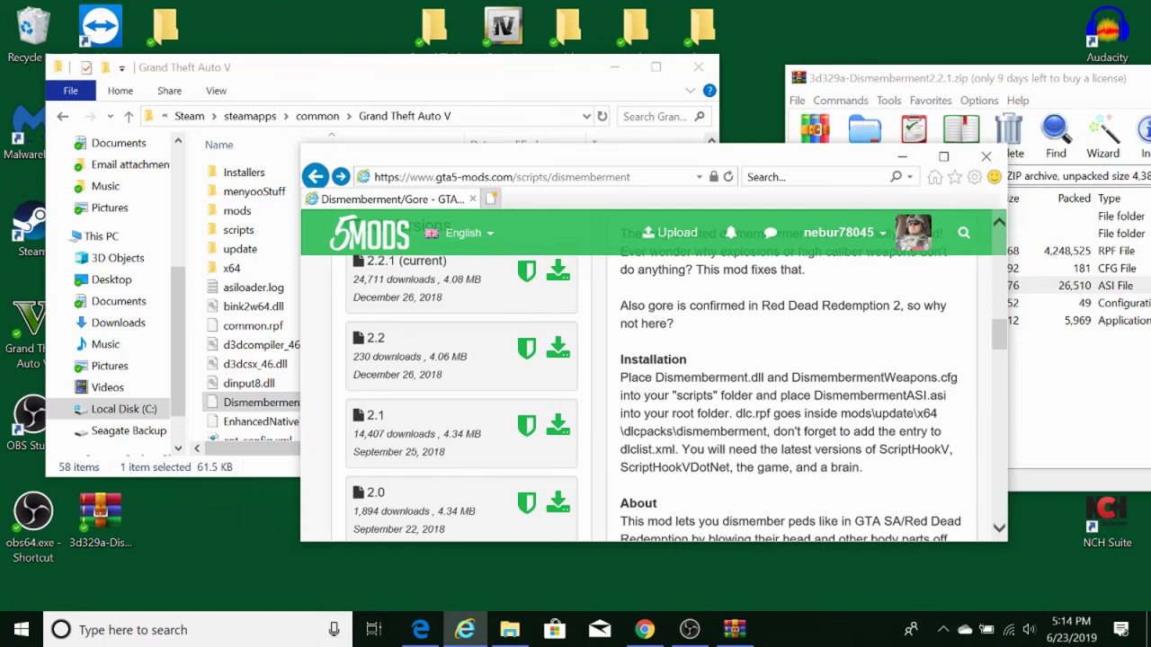
pyautogui.moveTo(841, 414); pyautogui.dragTo(767, 431)
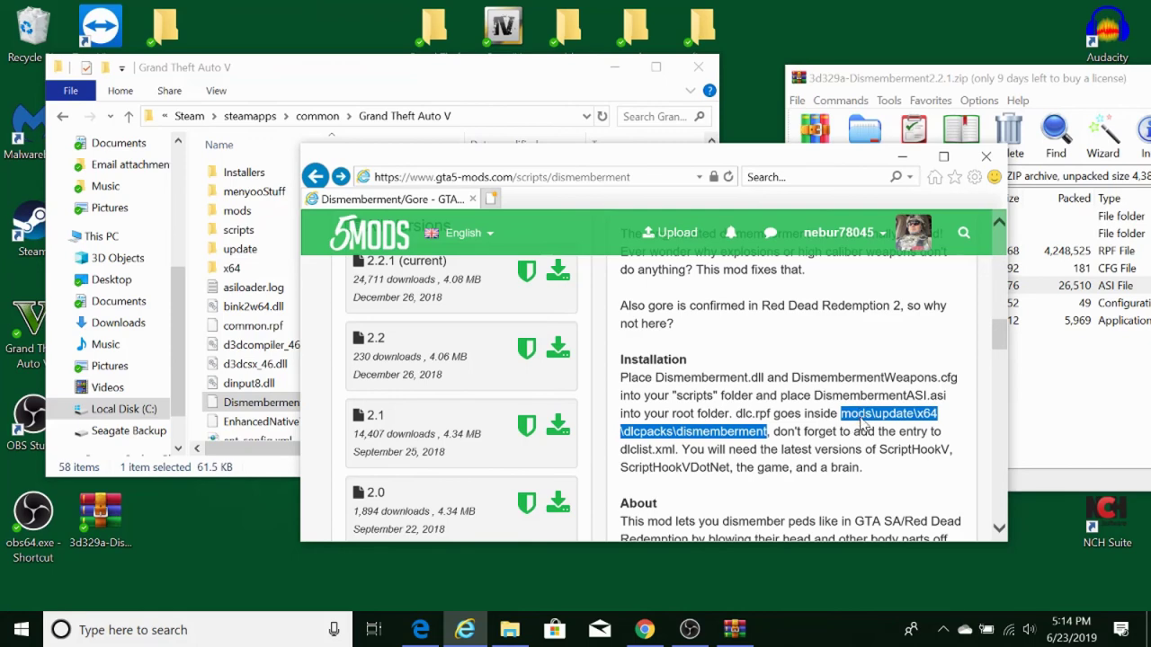
pyautogui.click(903, 156)
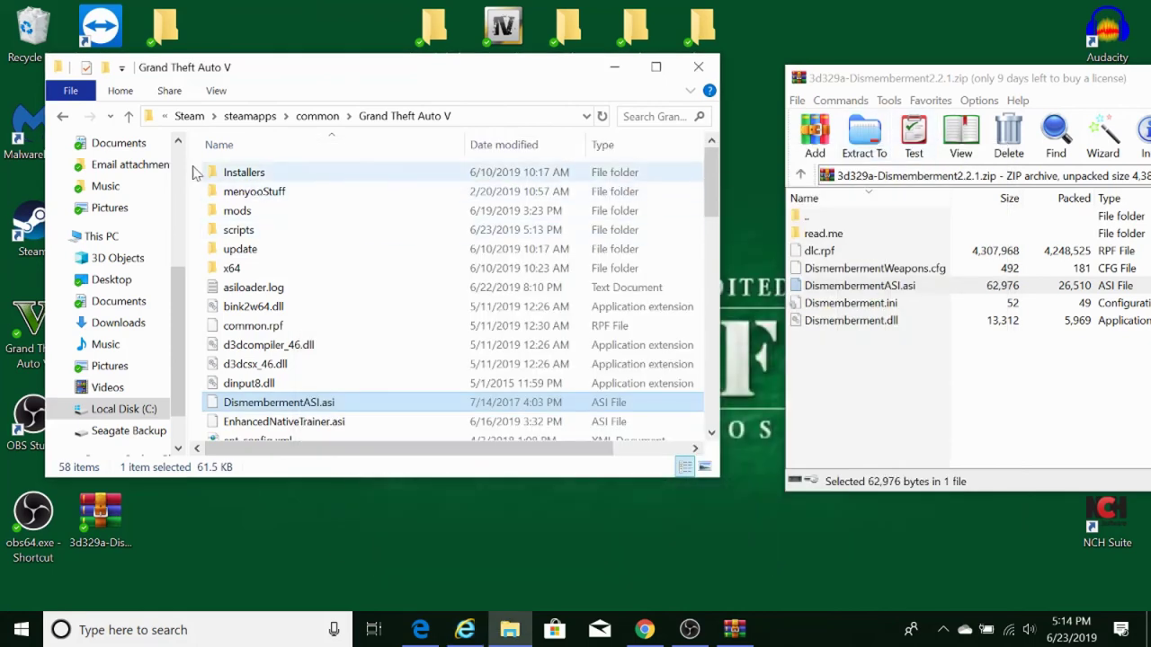
# - Open mods\update\x64\dlcpacks in the game folder, widen its window up to the archive, and select Dismemberment.ini in the archive
pyautogui.doubleClick(241, 210)
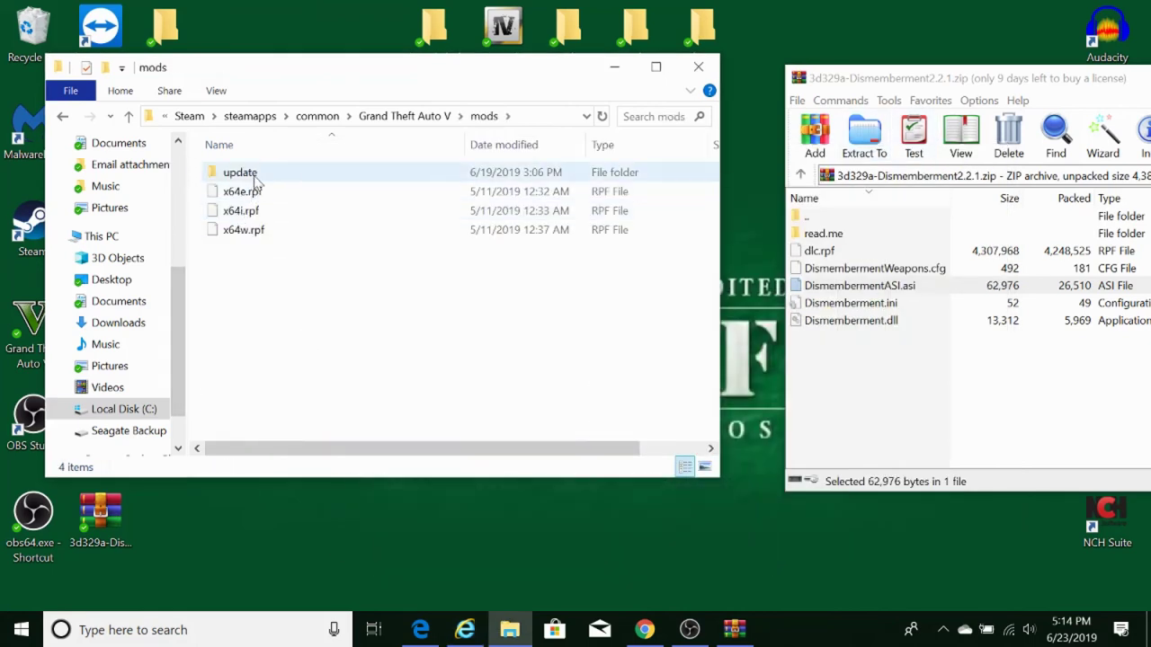
pyautogui.doubleClick(254, 176)
pyautogui.doubleClick(253, 174)
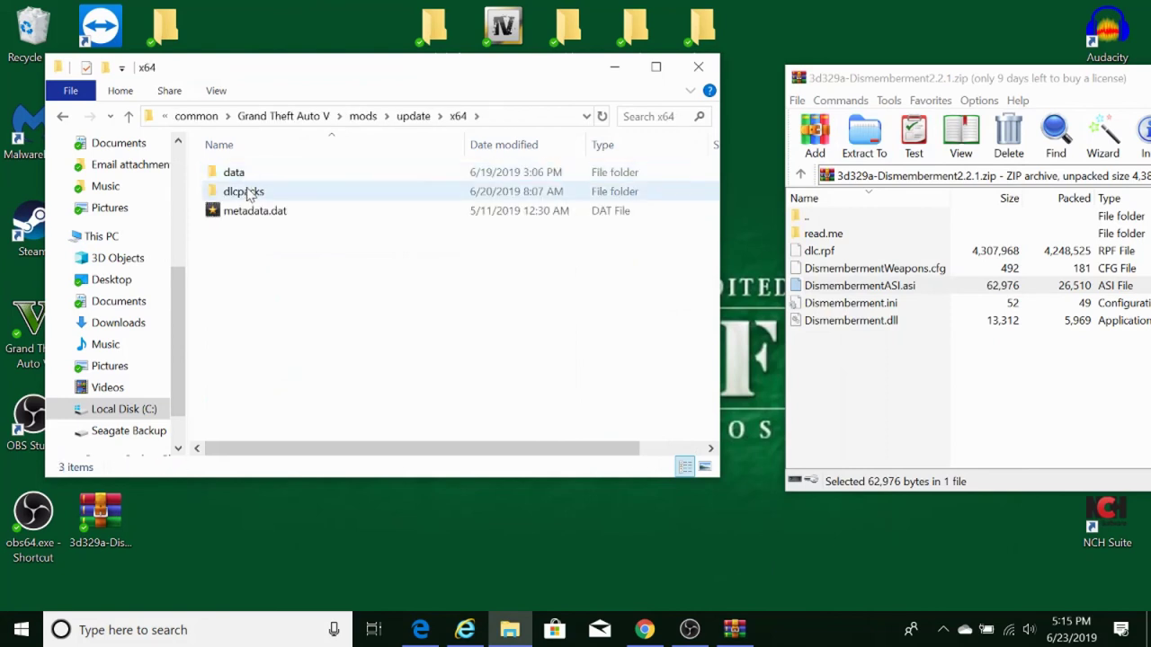
pyautogui.doubleClick(250, 195)
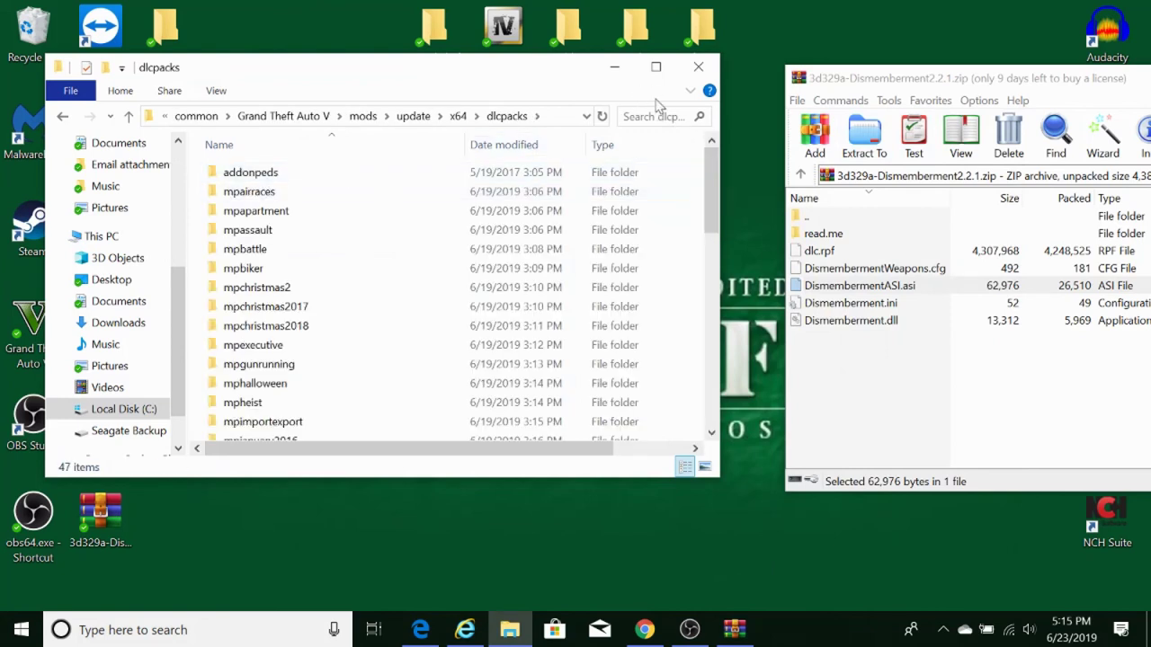
pyautogui.click(712, 261)
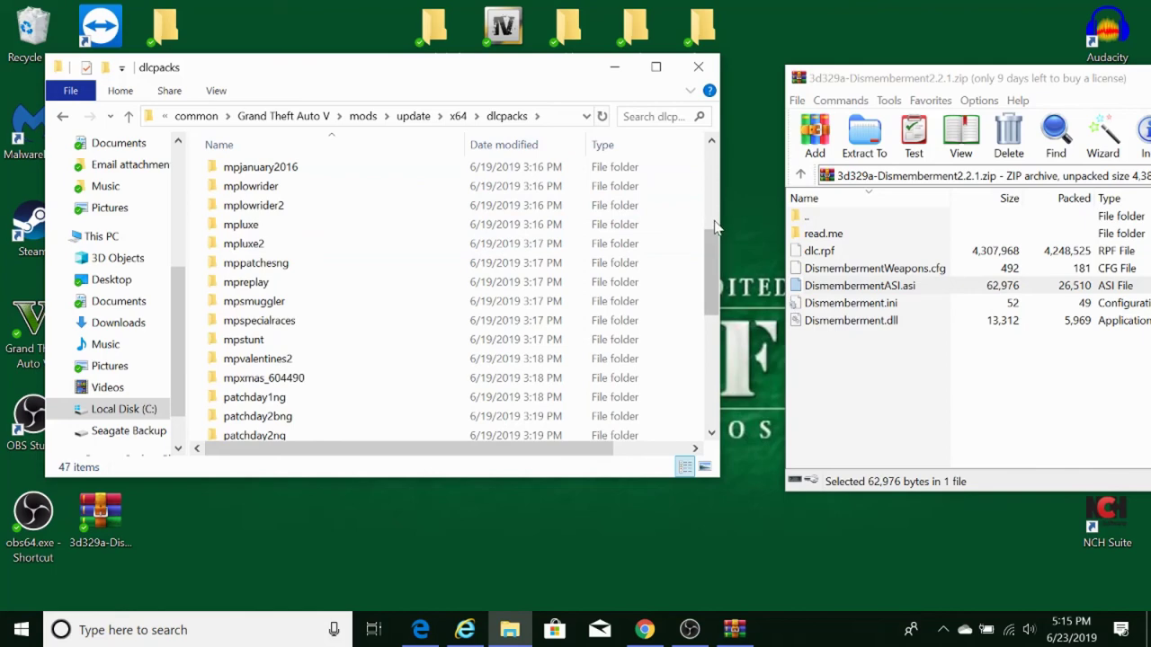
pyautogui.moveTo(717, 215); pyautogui.dragTo(773, 225)
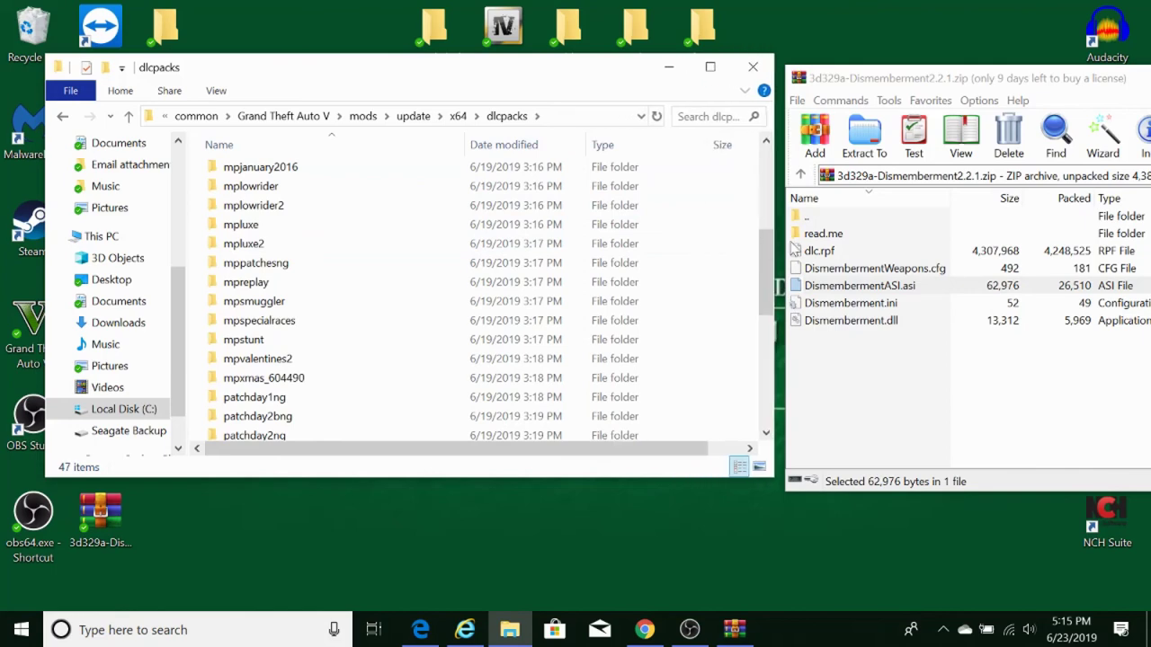
pyautogui.click(879, 308)
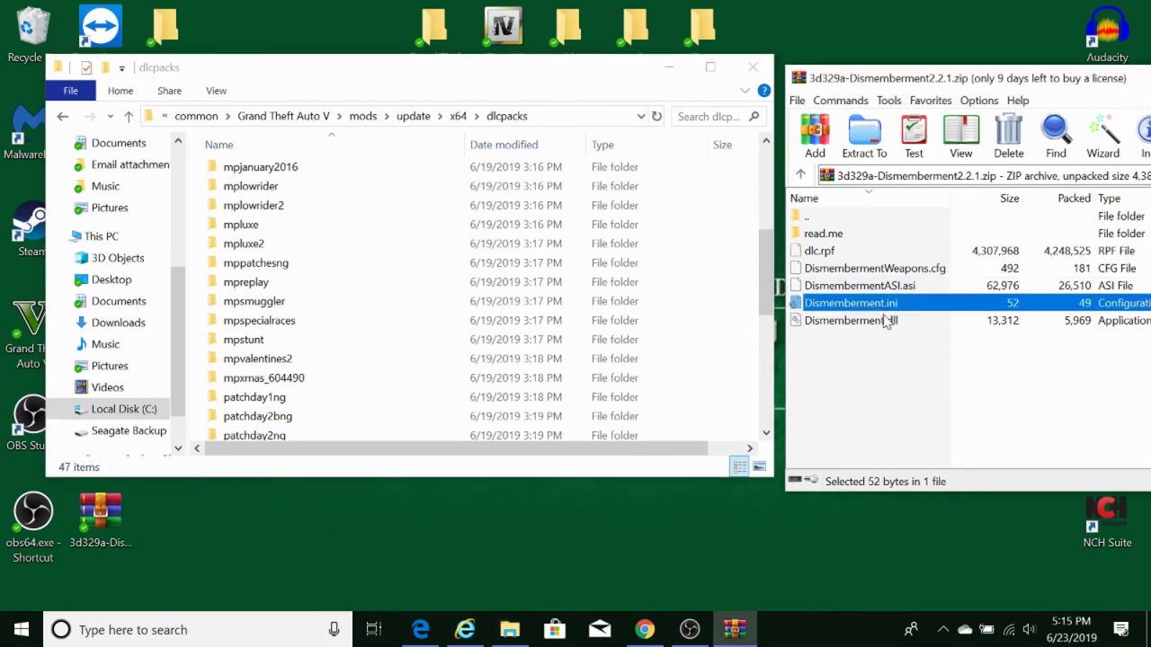
# - Select dlc.rpf in the archive and move the mod page's browser window clear of the archive and the top of the dlcpacks list
pyautogui.click(465, 629)
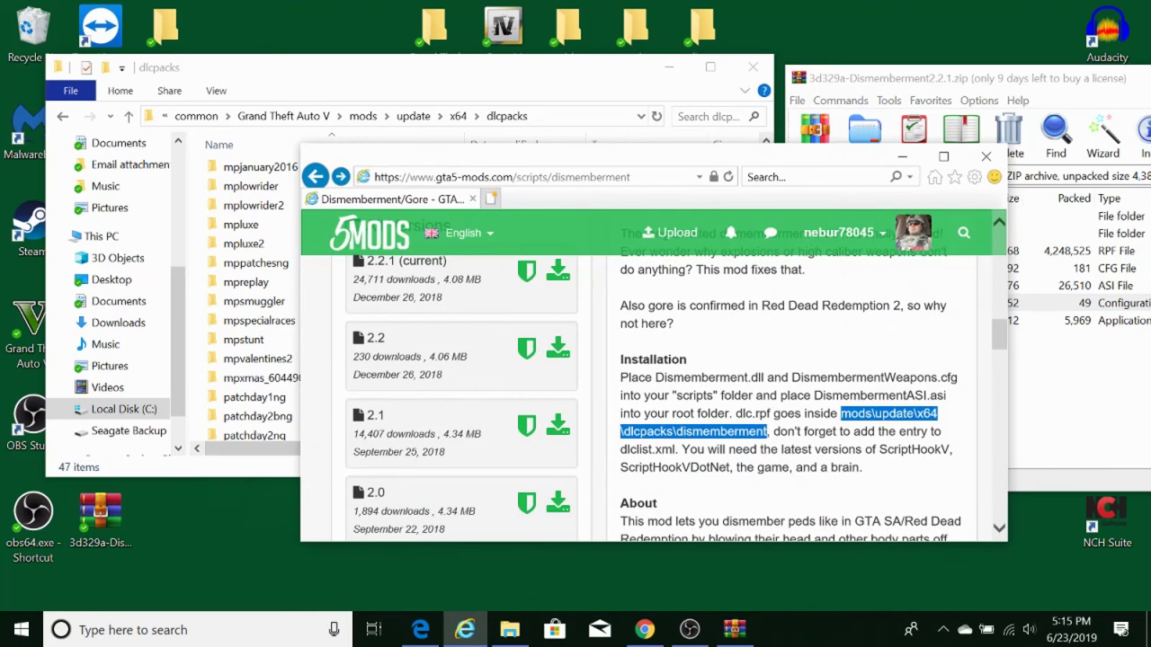
pyautogui.click(1054, 428)
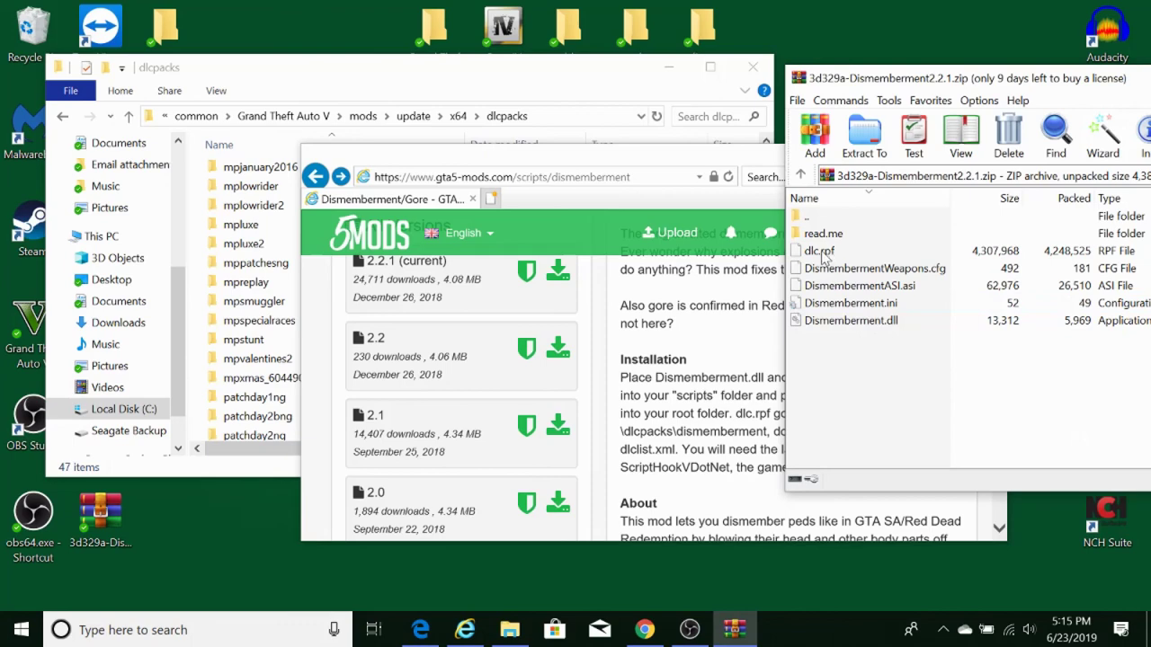
pyautogui.moveTo(826, 252); pyautogui.dragTo(812, 254)
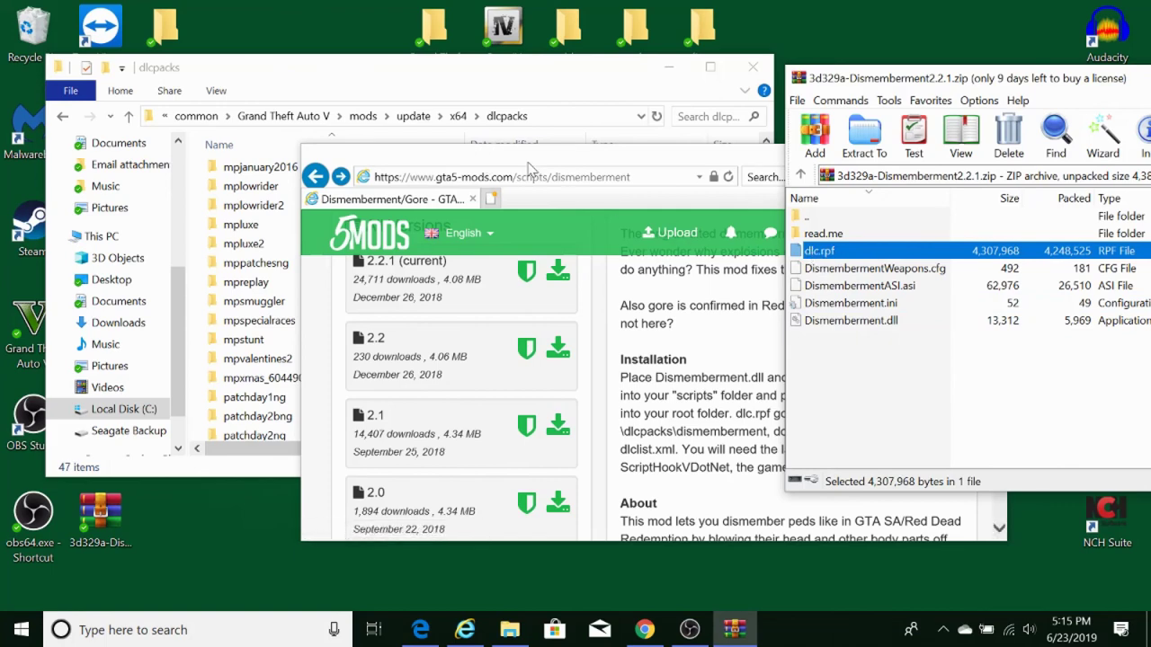
pyautogui.moveTo(617, 208); pyautogui.dragTo(343, 391)
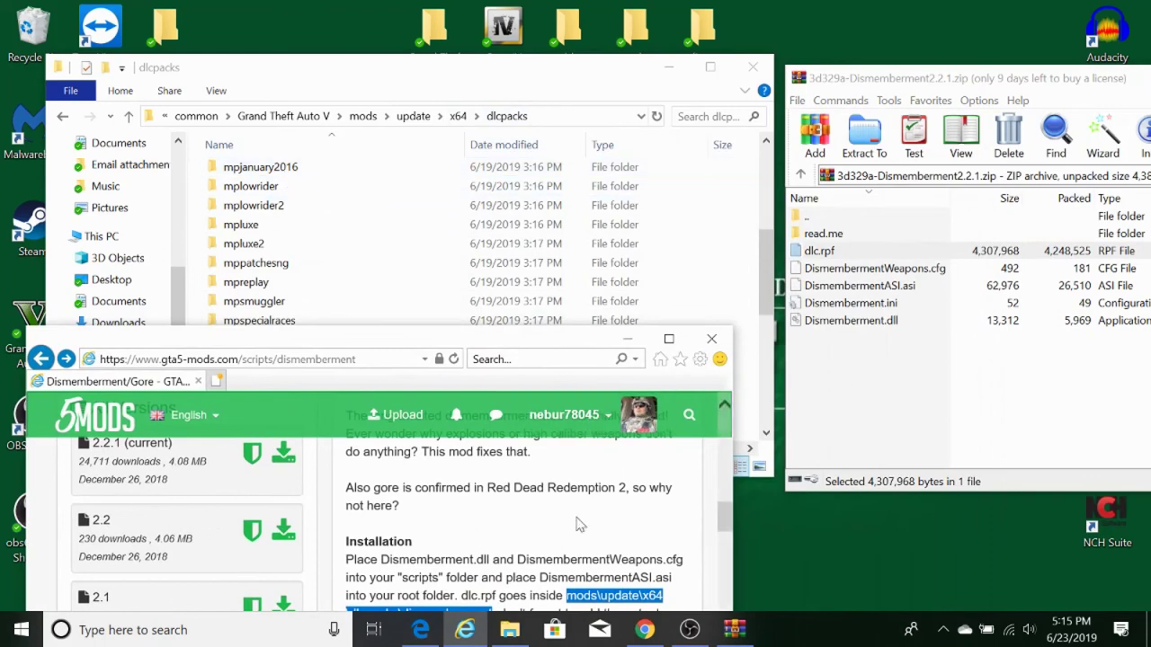
# - Copy the folder name dismemberment from the dlc.rpf destination path in the mod page's installation instructions
pyautogui.scroll(2, 580, 524)
pyautogui.scroll(-3, 580, 525)
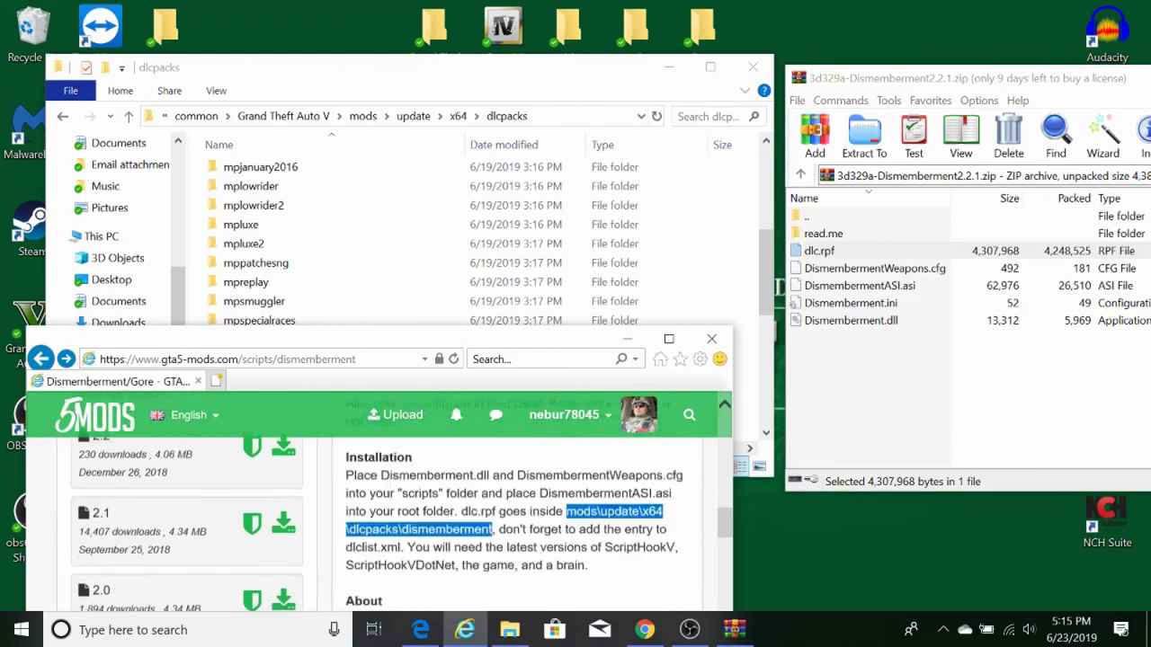
pyautogui.scroll(-1, 378, 504)
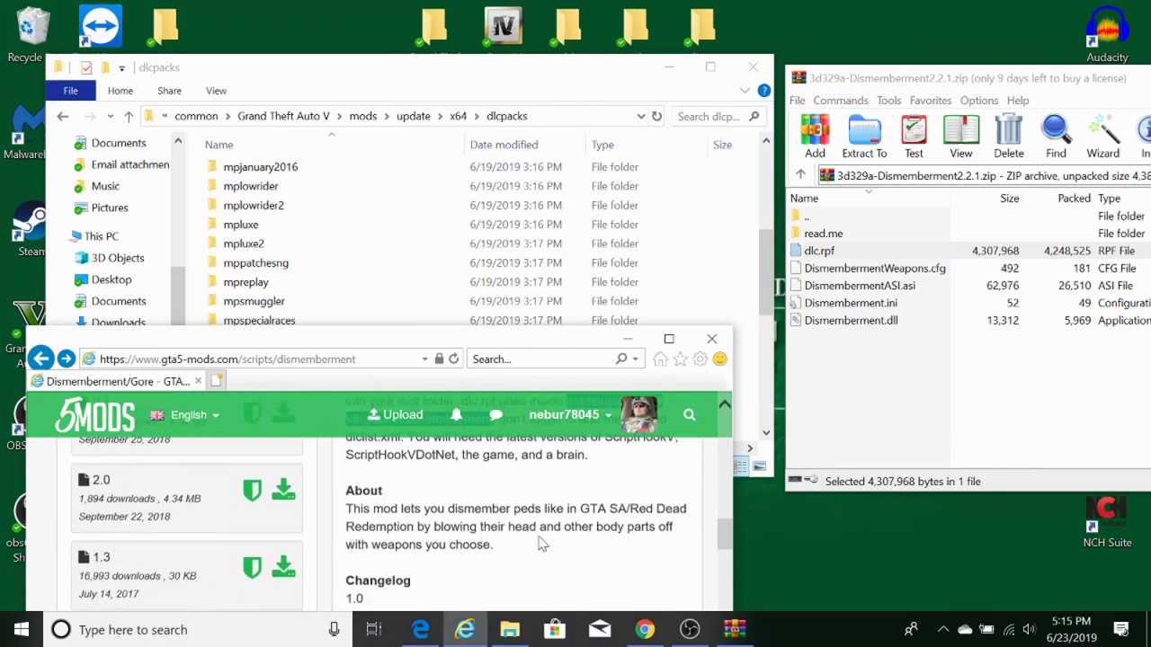
pyautogui.scroll(2, 531, 538)
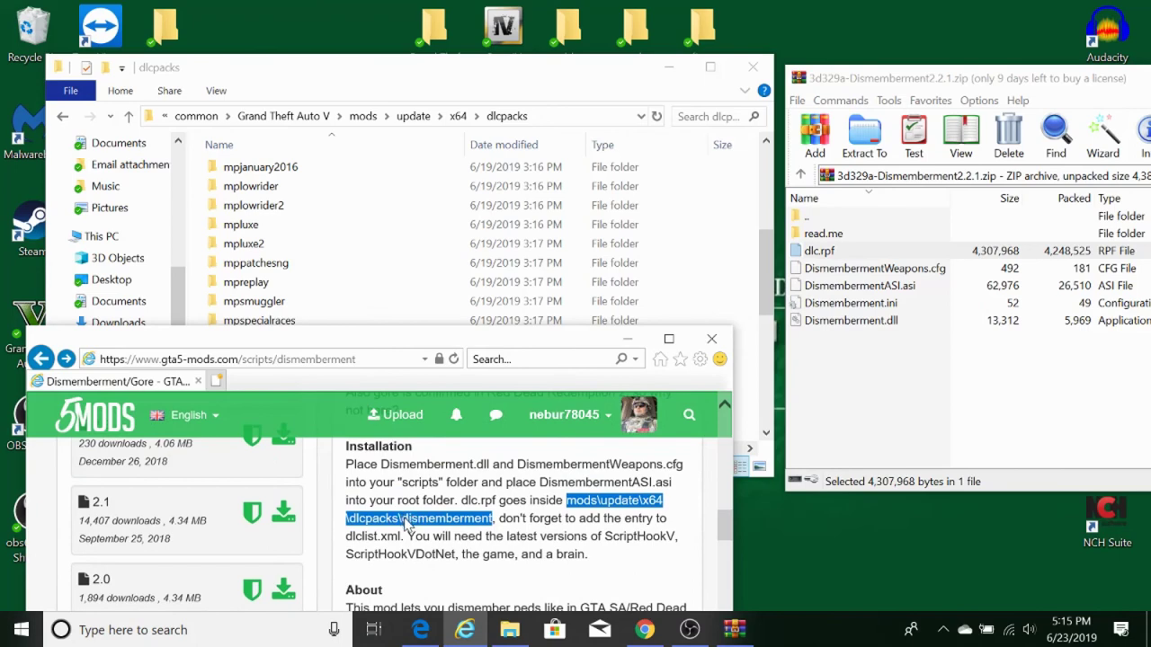
pyautogui.click(407, 525)
pyautogui.moveTo(401, 519); pyautogui.dragTo(482, 519)
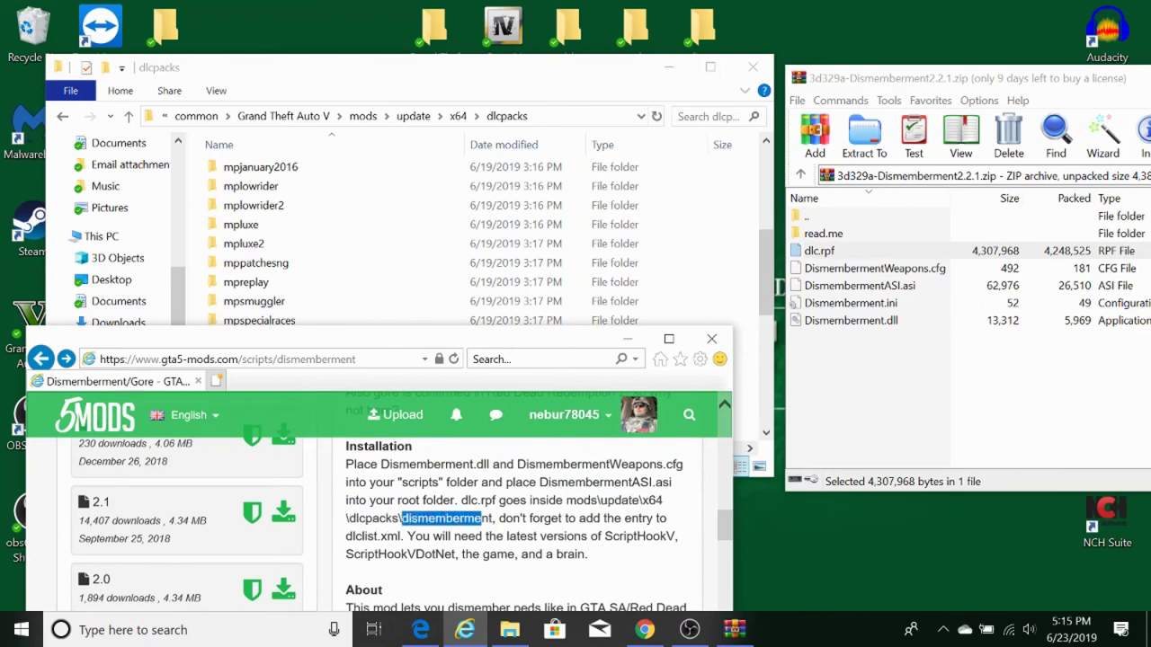
pyautogui.rightClick(492, 520)
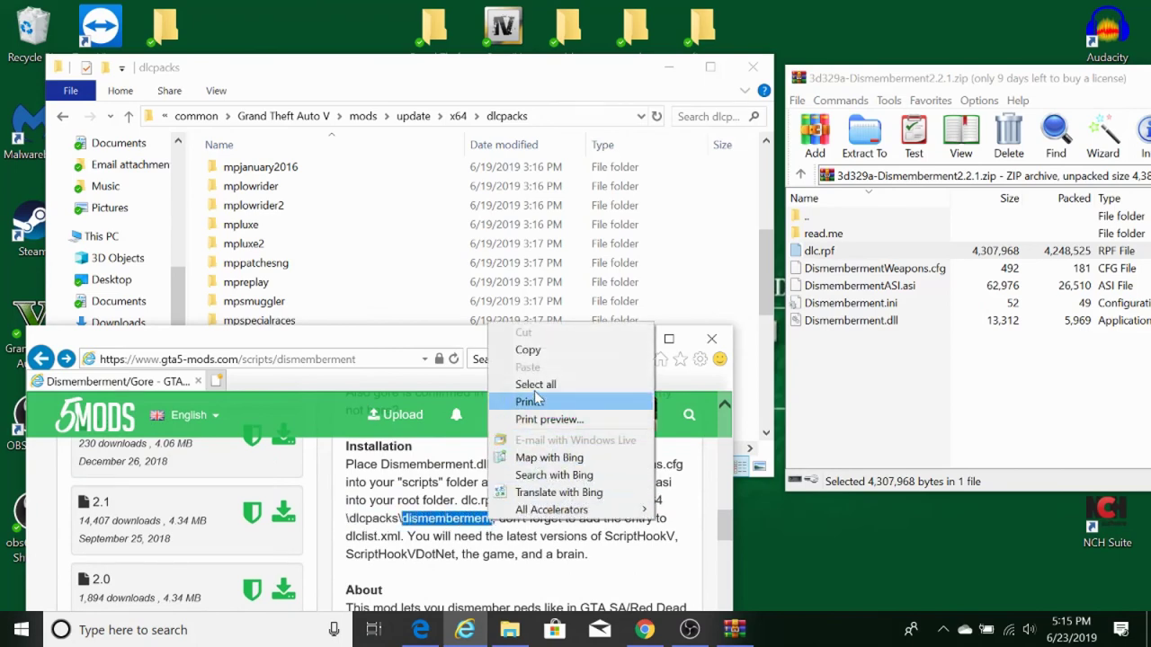
pyautogui.click(527, 344)
# - Create a new folder in dlcpacks and name it dismemberment using the copied text
pyautogui.click(715, 250)
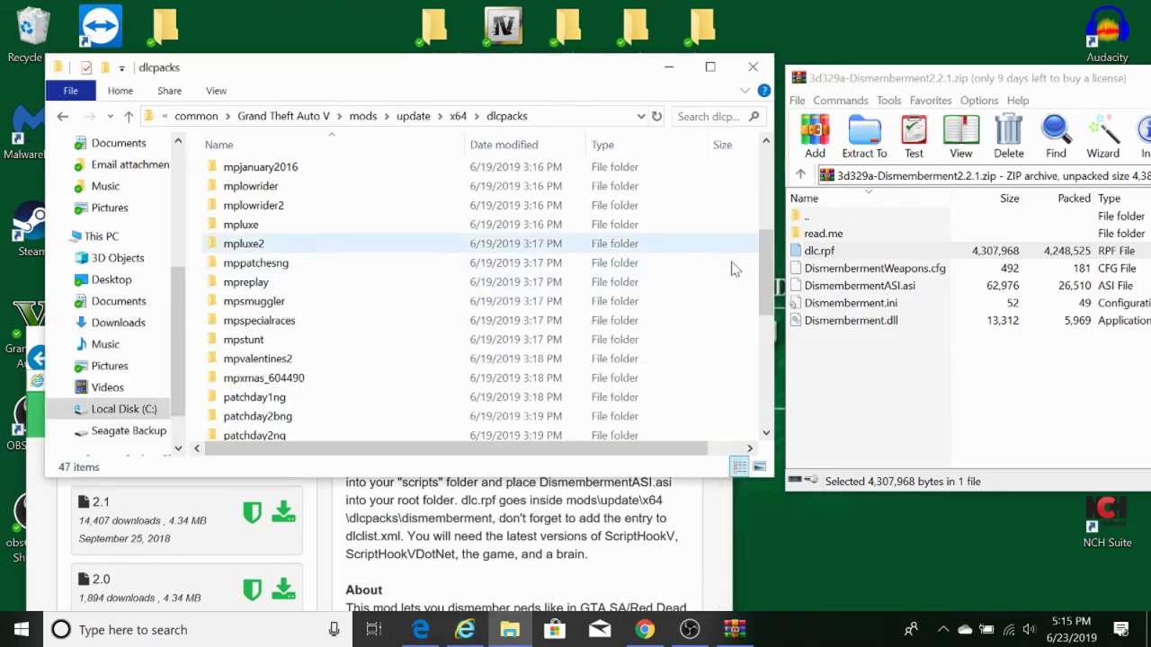
pyautogui.rightClick(717, 247)
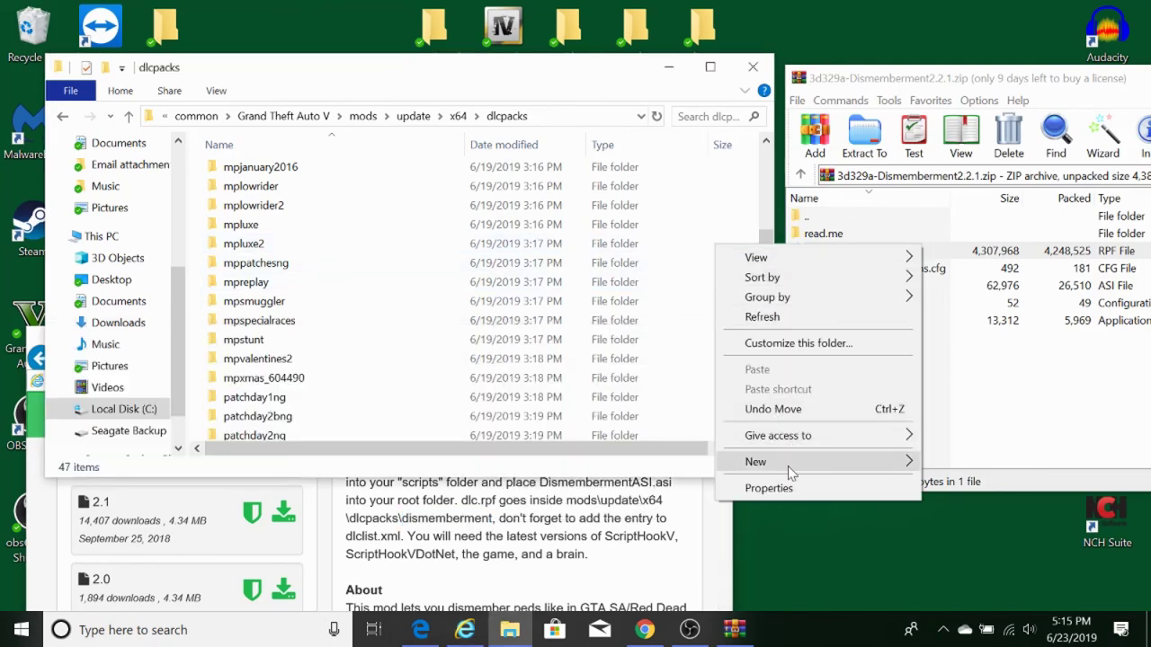
pyautogui.moveTo(790, 472)
pyautogui.click(955, 462)
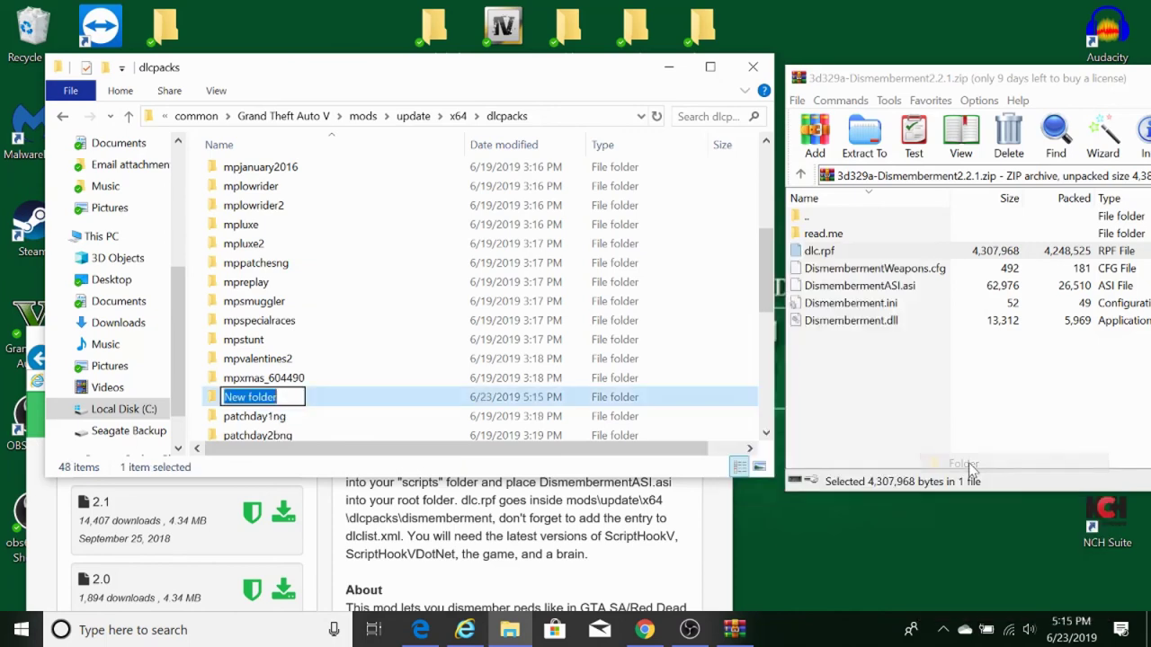
pyautogui.rightClick(316, 411)
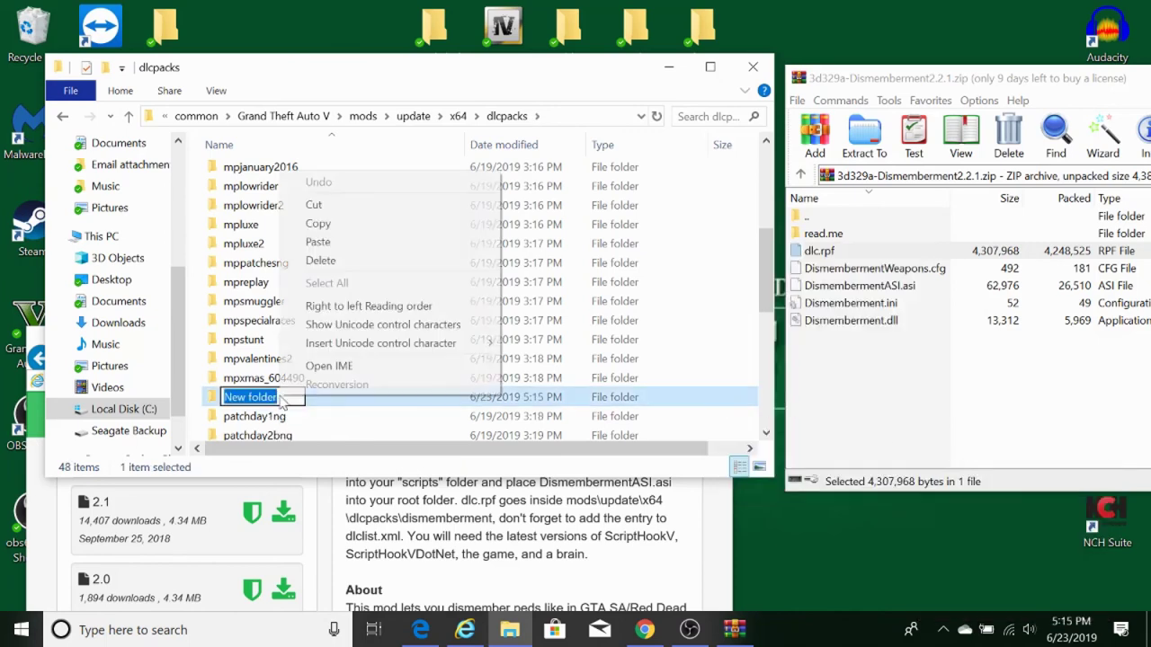
pyautogui.click(327, 246)
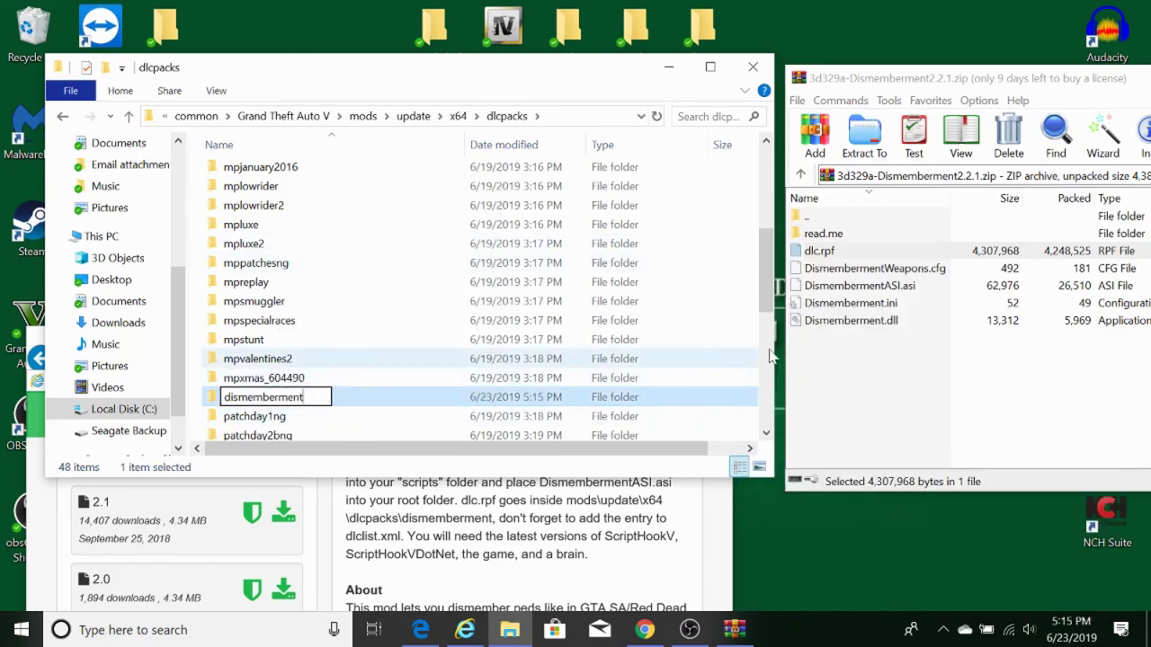
pyautogui.press('Return')
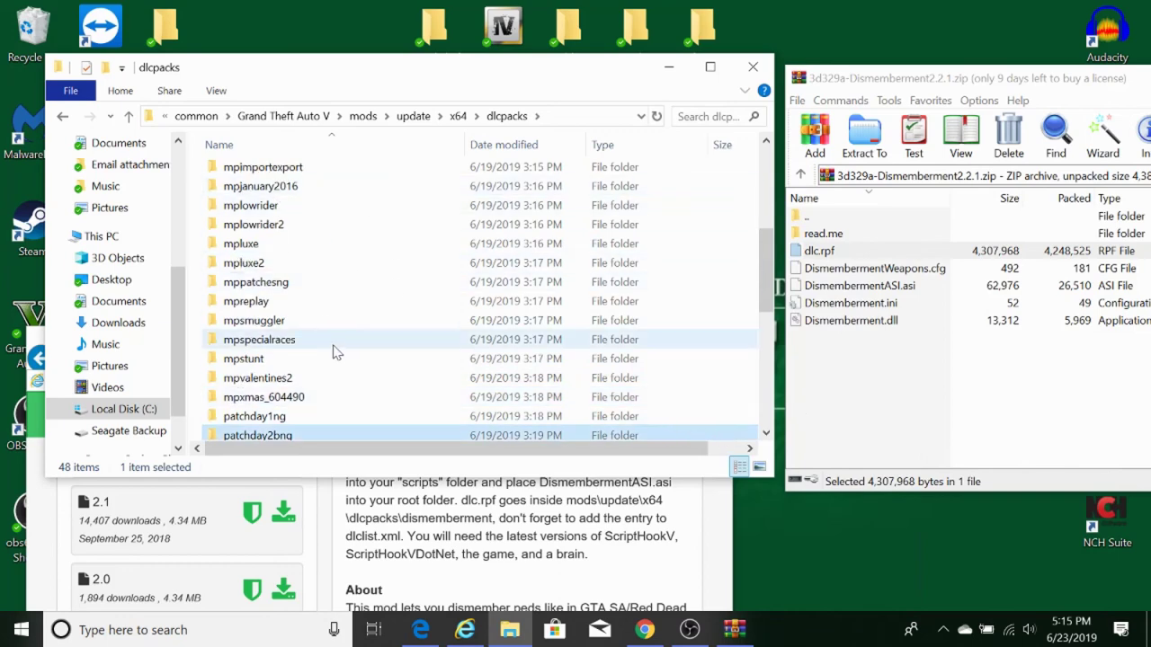
# - Copy dlc.rpf from the archive into the new dismemberment folder and return to dlcpacks
pyautogui.scroll(5, 334, 375)
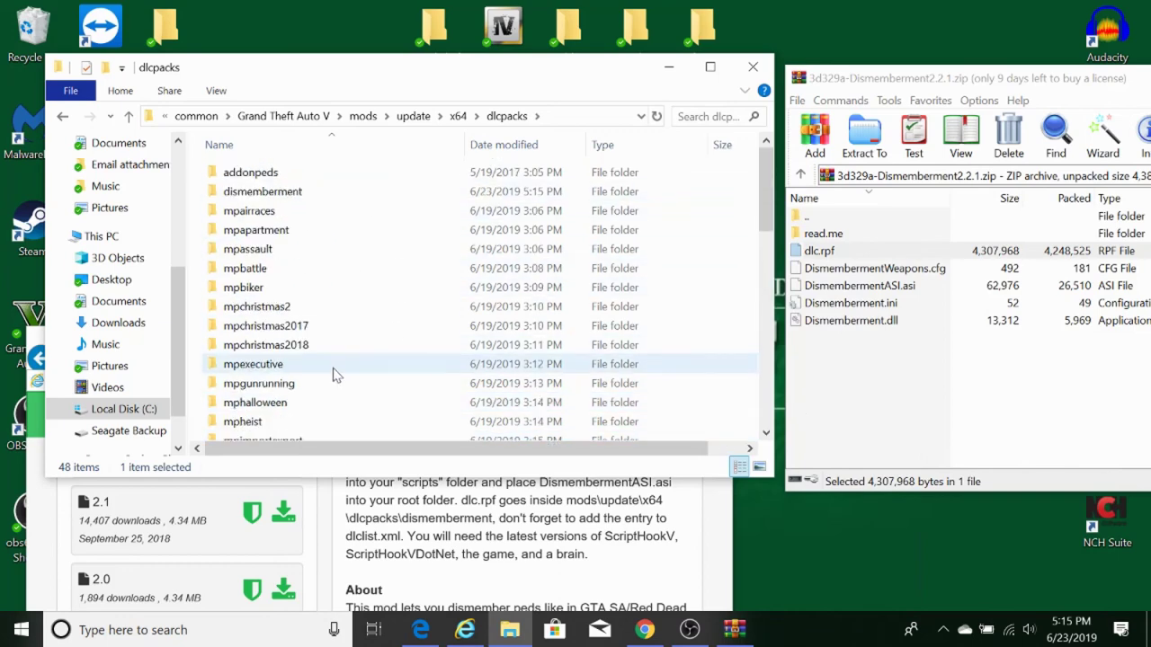
pyautogui.doubleClick(310, 196)
pyautogui.moveTo(823, 253); pyautogui.dragTo(419, 258)
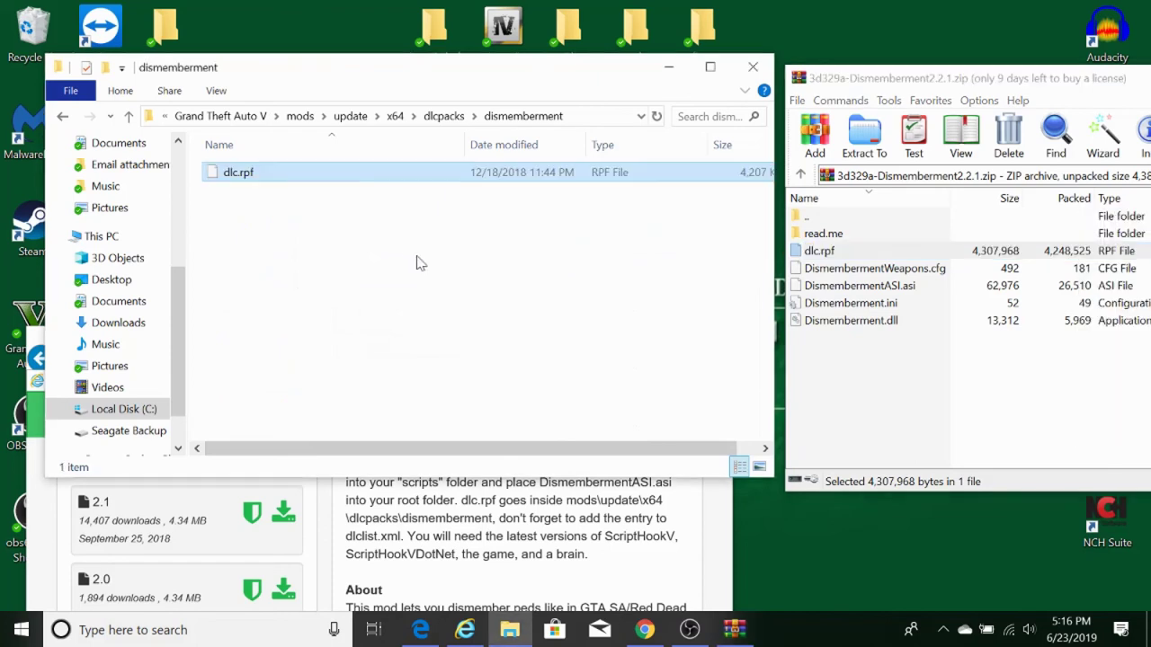
pyautogui.click(63, 117)
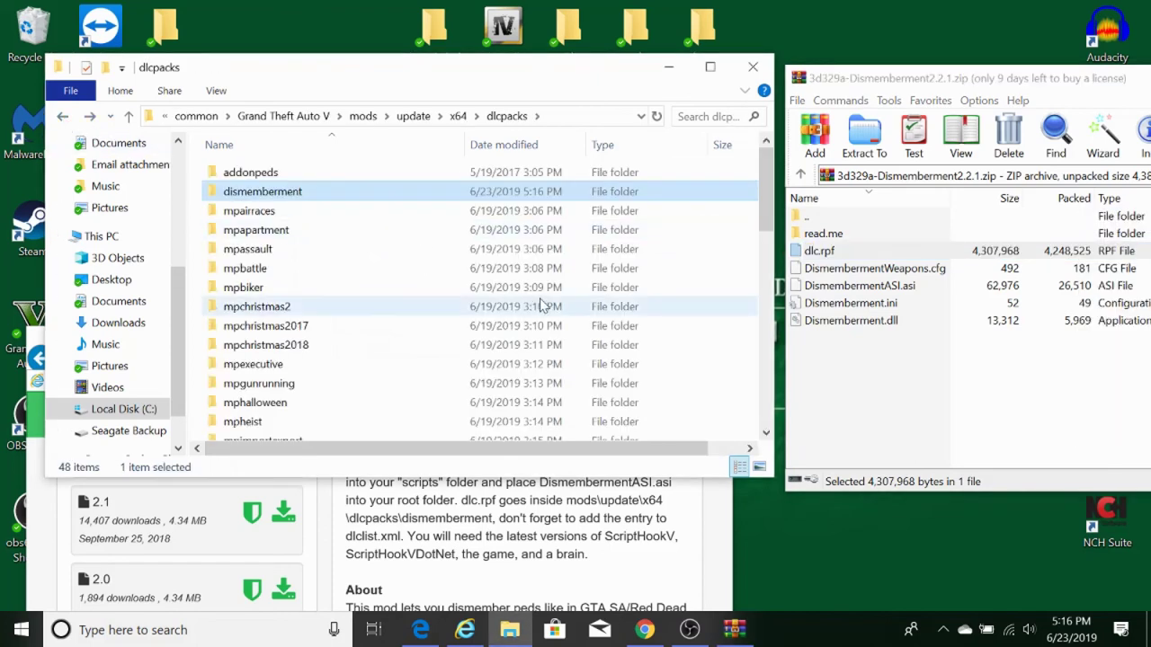
# - Look through the Dismemberment/Gore page's comments in the browser for instructions on adding the dlclist.xml entry
pyautogui.click(465, 630)
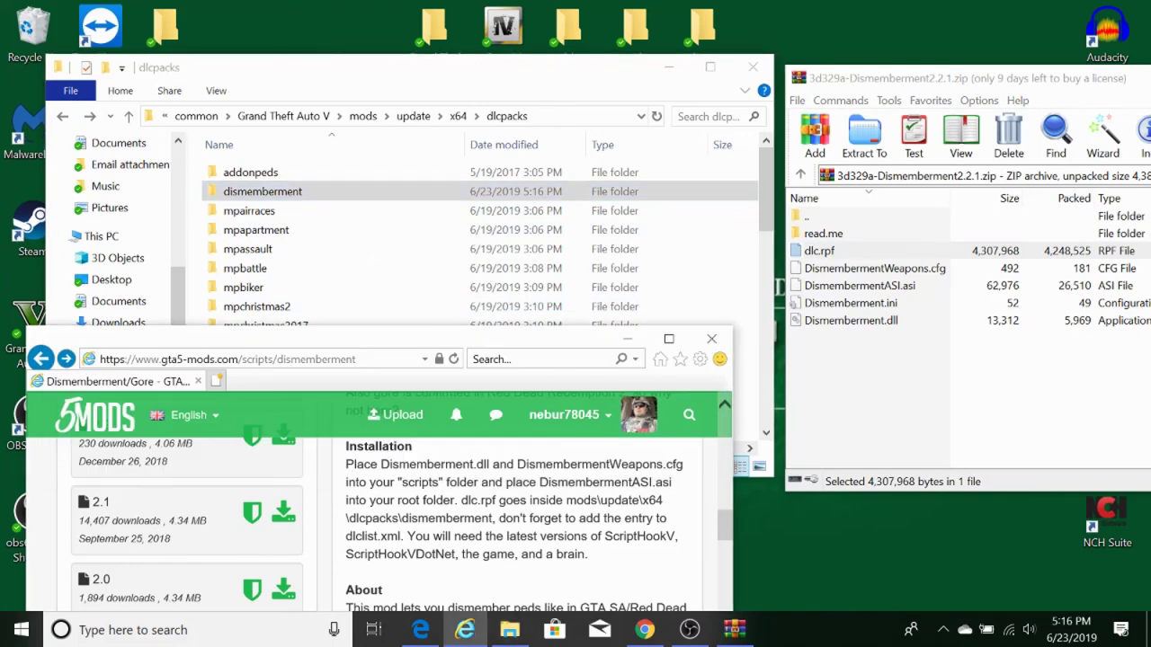
pyautogui.moveTo(495, 338); pyautogui.dragTo(766, 137)
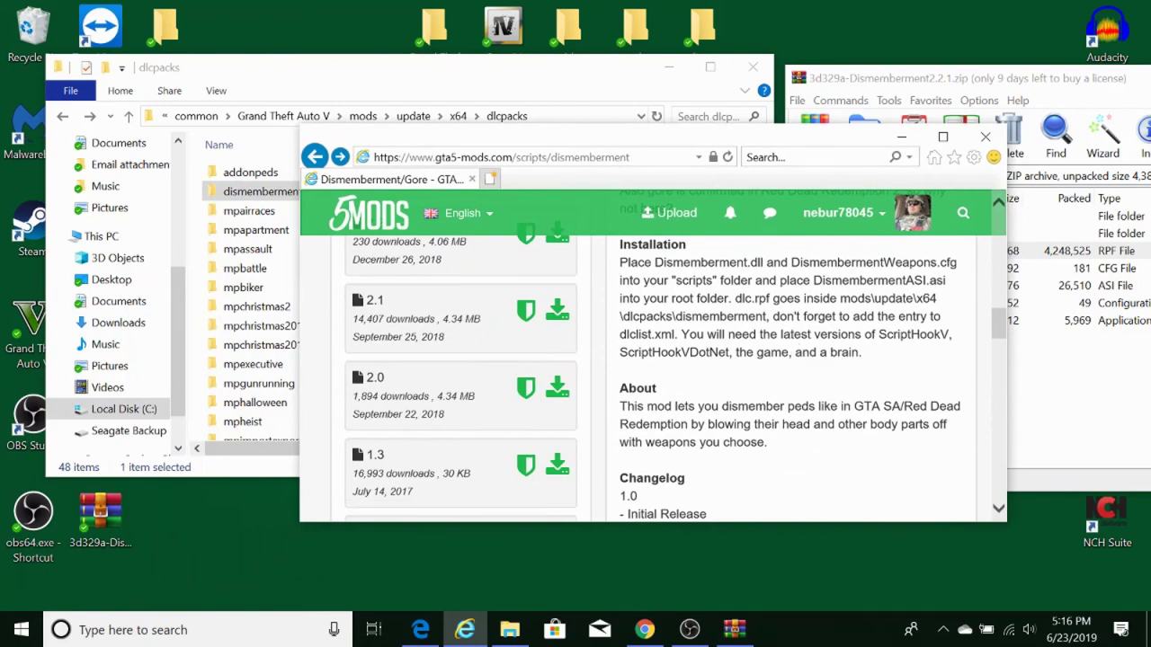
pyautogui.scroll(-2, 778, 429)
pyautogui.scroll(5, 732, 454)
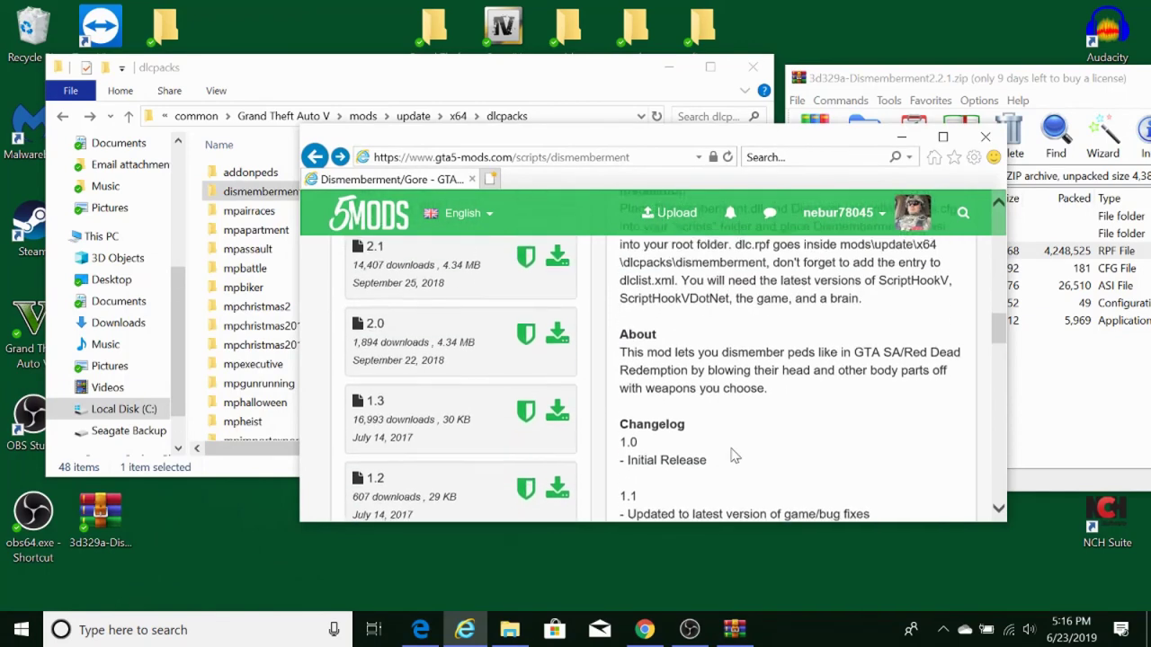
pyautogui.click(942, 137)
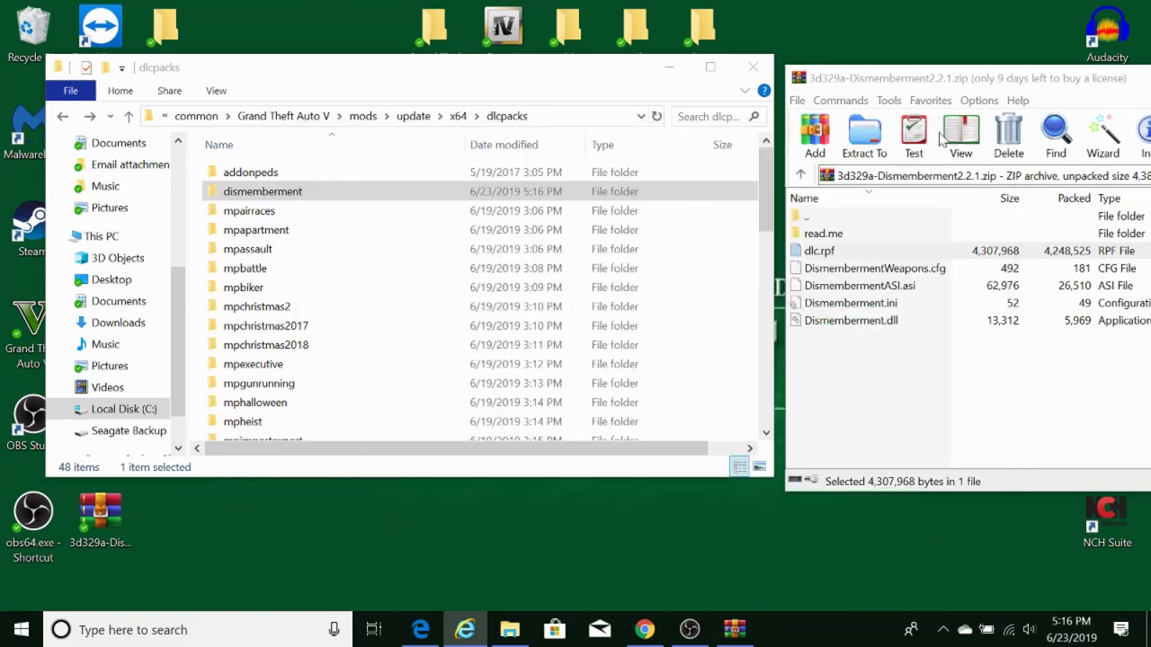
pyautogui.click(567, 258)
pyautogui.scroll(-5, 663, 329)
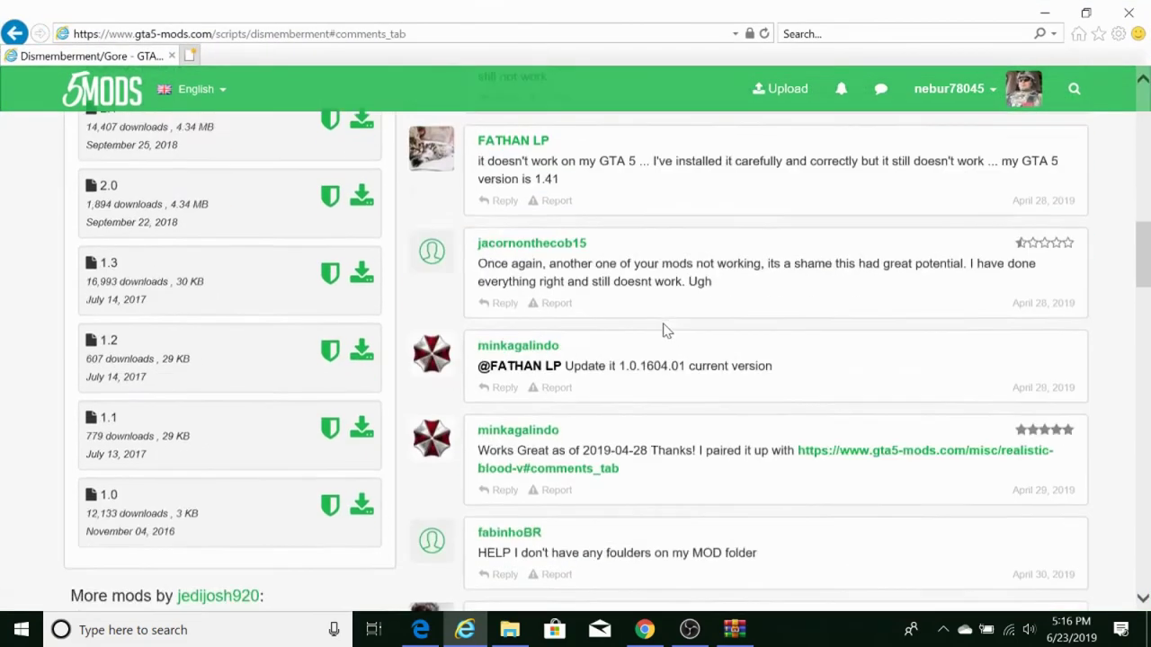
pyautogui.scroll(-6, 763, 401)
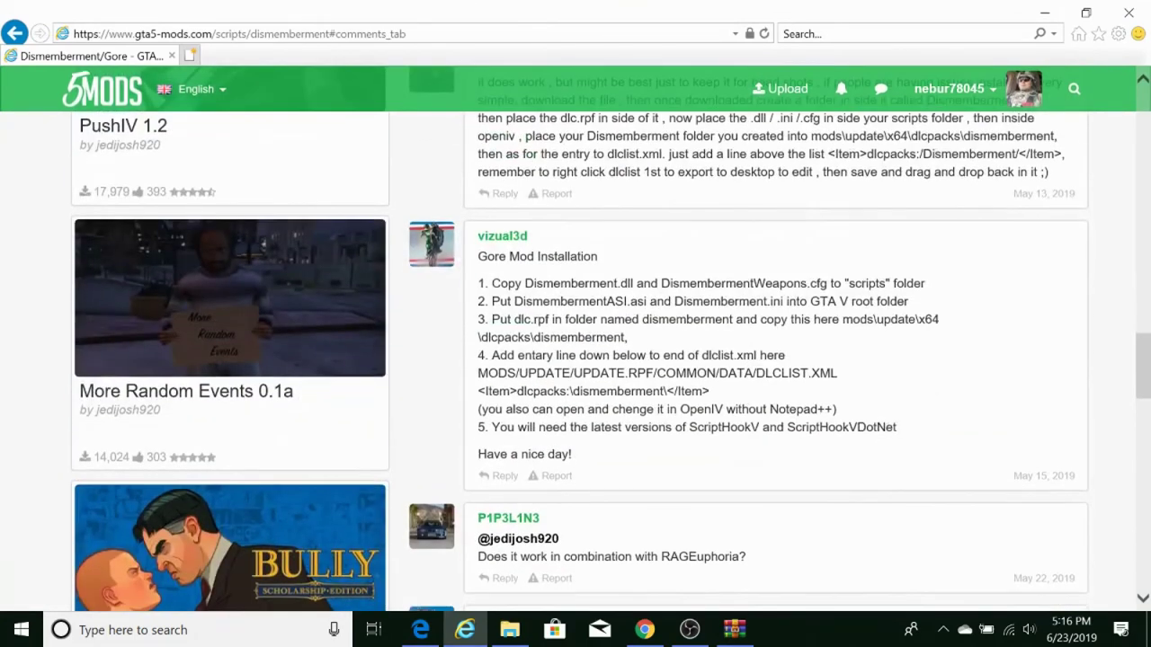
# - Copy the <Item>dlcpacks:\dismemberment\</Item> entry line from the Gore Mod Installation comment
pyautogui.moveTo(477, 391); pyautogui.dragTo(703, 391)
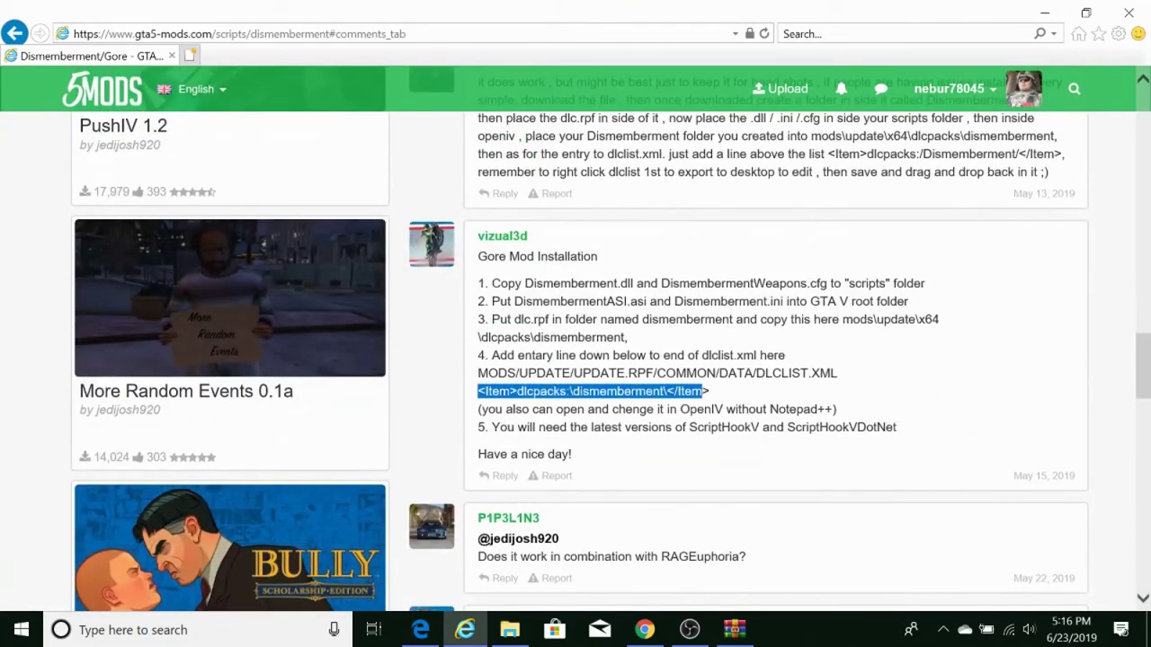
pyautogui.rightClick(698, 395)
pyautogui.click(737, 420)
# - Copy the entire Gore Mod Installation comment and minimize the browser
pyautogui.moveTo(477, 282); pyautogui.dragTo(572, 454)
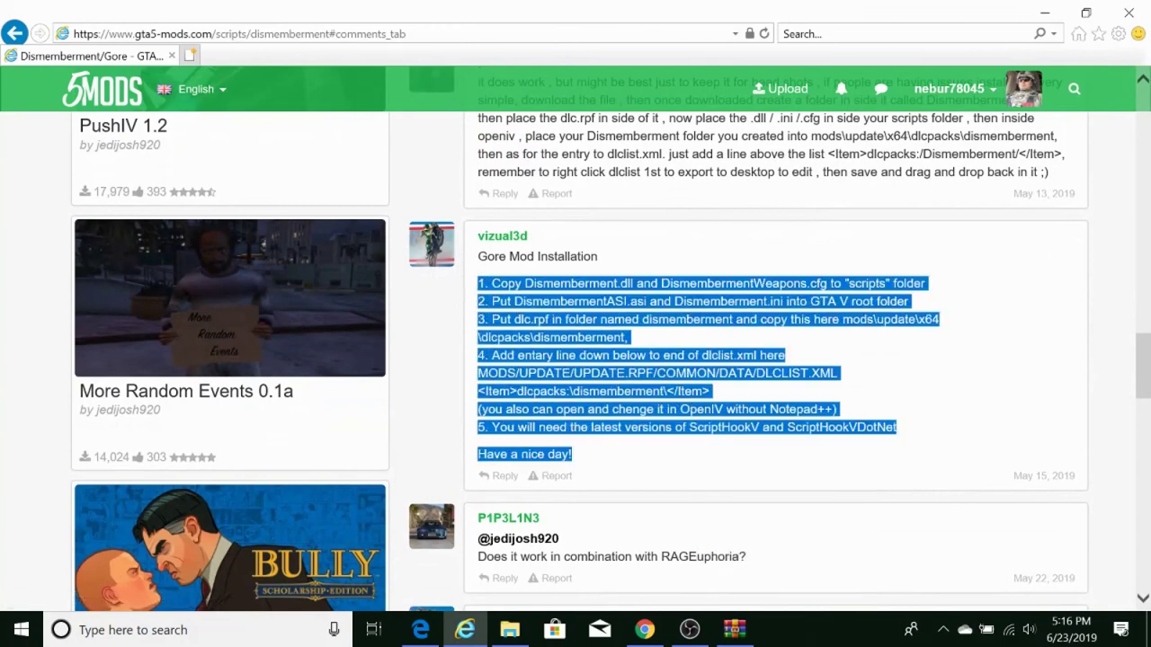
pyautogui.moveTo(476, 248); pyautogui.dragTo(586, 473)
pyautogui.rightClick(546, 364)
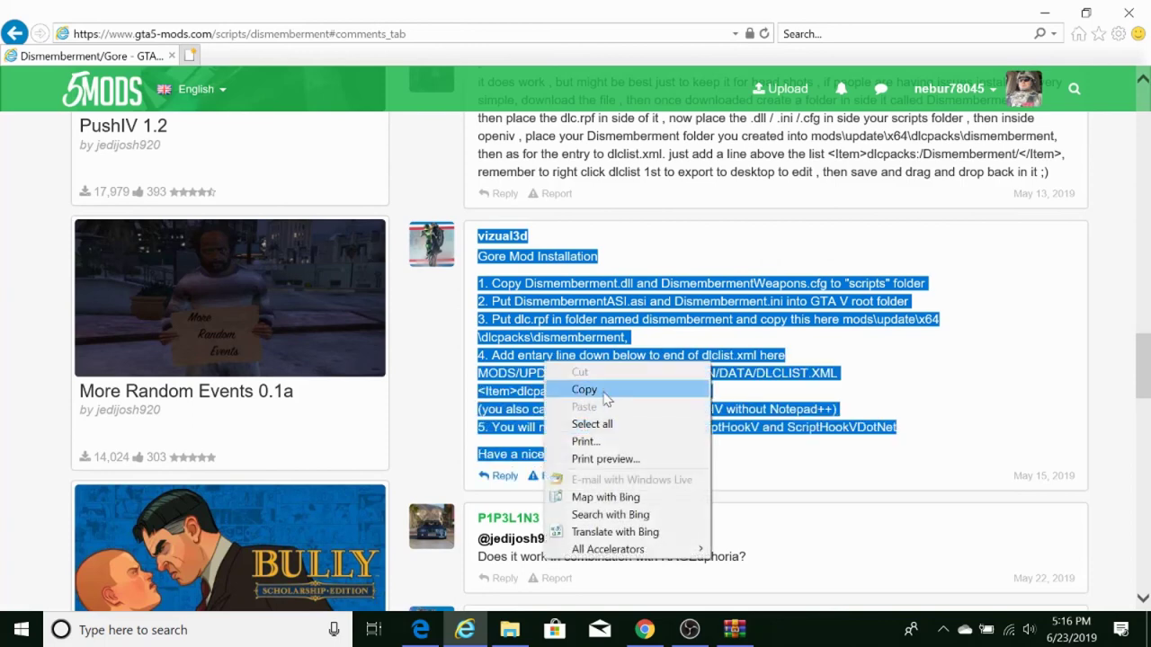
pyautogui.click(575, 386)
pyautogui.click(1046, 18)
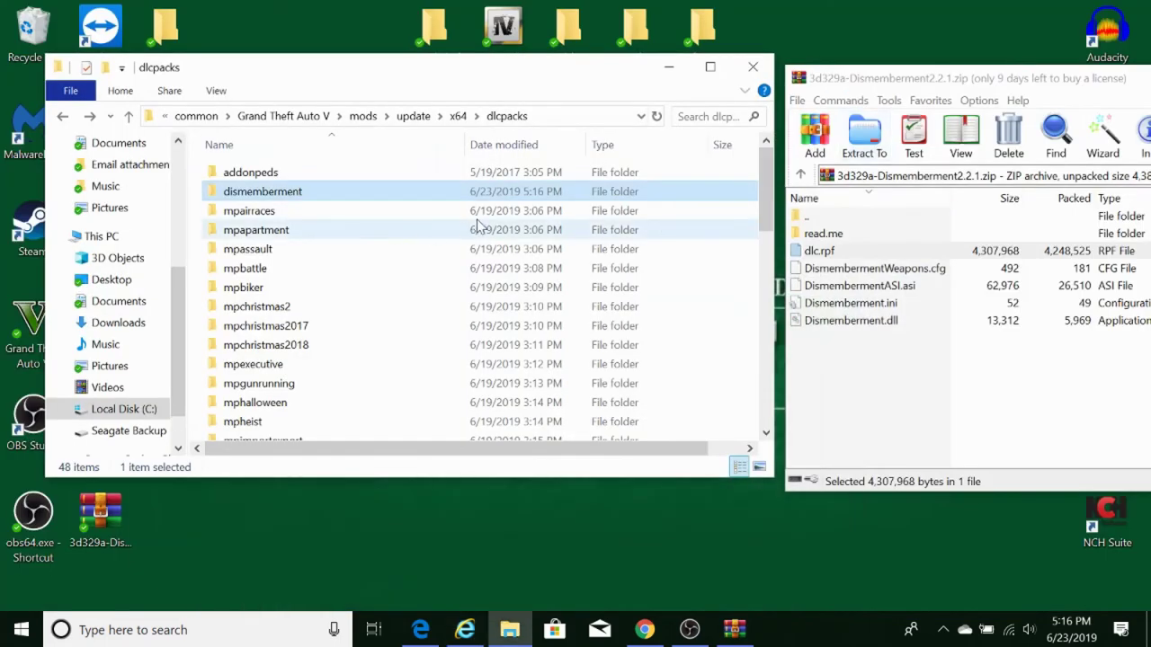
# - Replace the text of the archive's readme.txt with the copied comment and highlight the path MODS/UPDATE/UPDATE.RPF/COMMON/DATA/DLCLIST.XML
pyautogui.doubleClick(848, 235)
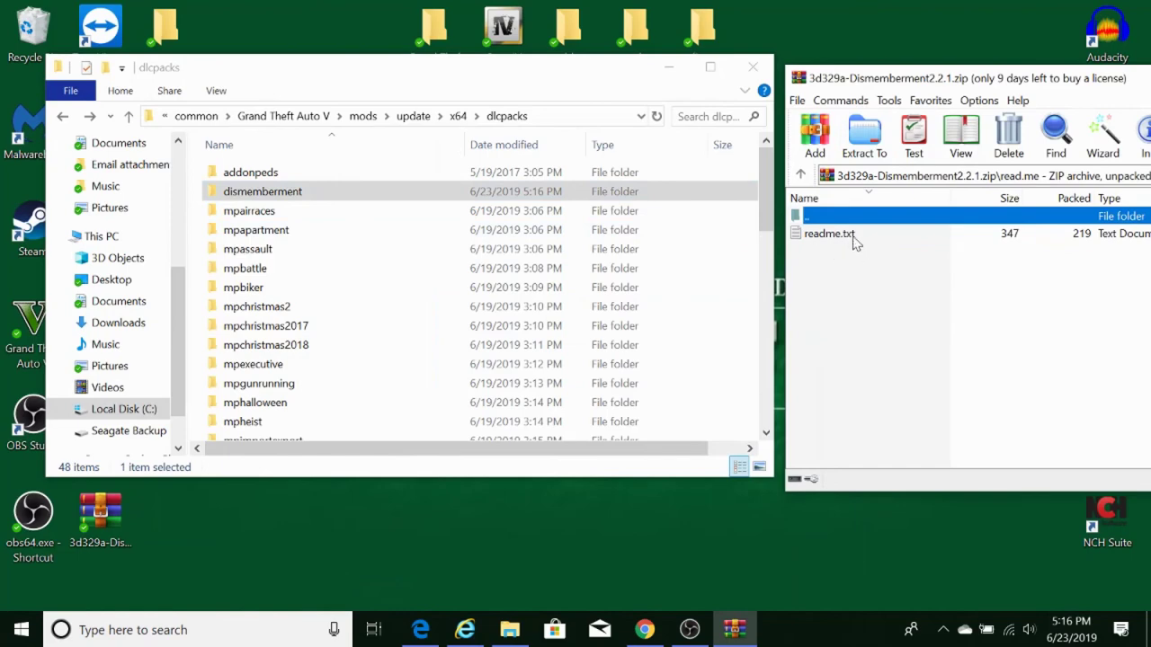
pyautogui.doubleClick(850, 236)
pyautogui.moveTo(514, 225); pyautogui.dragTo(420, 226)
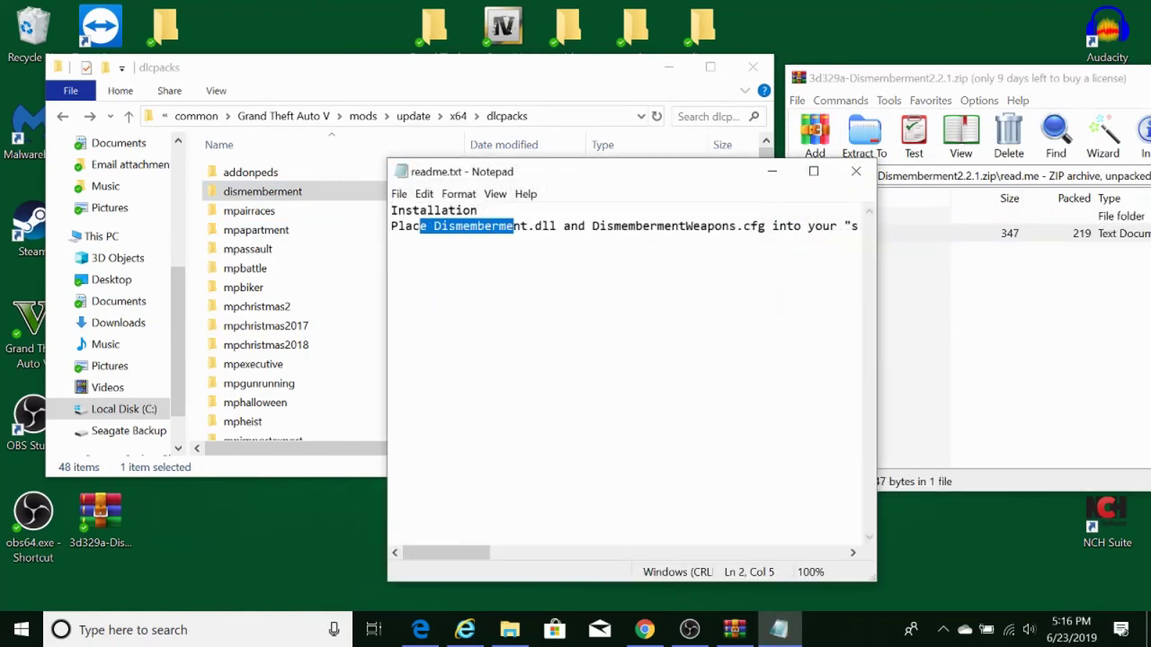
pyautogui.hotkey('ctrl', 'a')
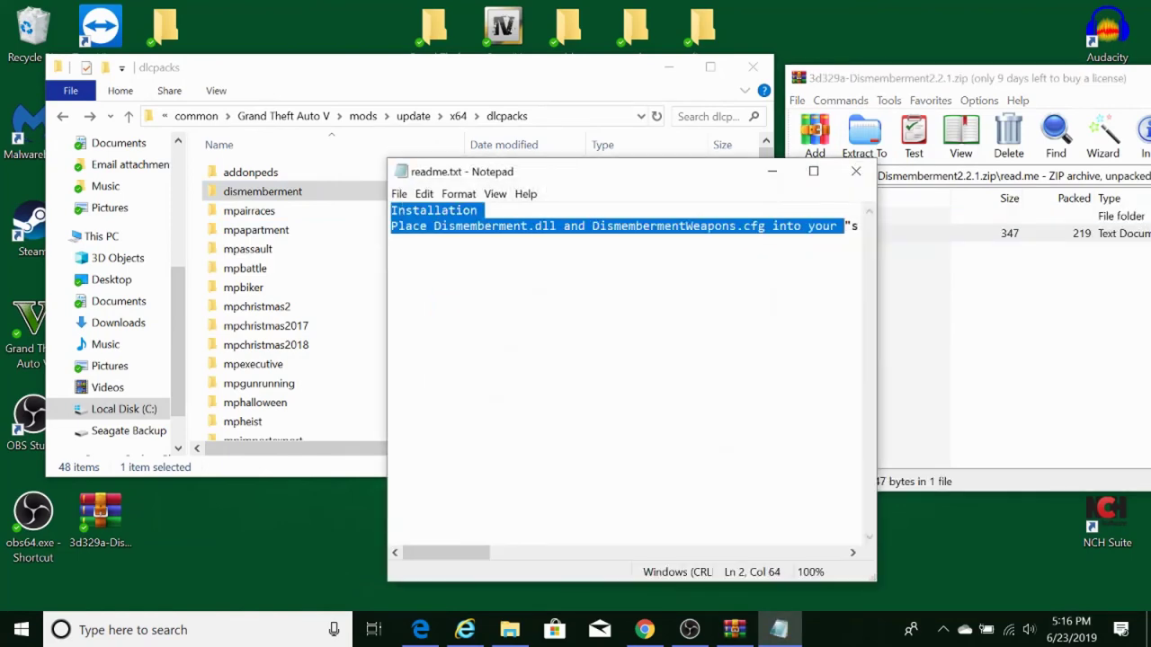
pyautogui.press('Delete')
pyautogui.rightClick(514, 314)
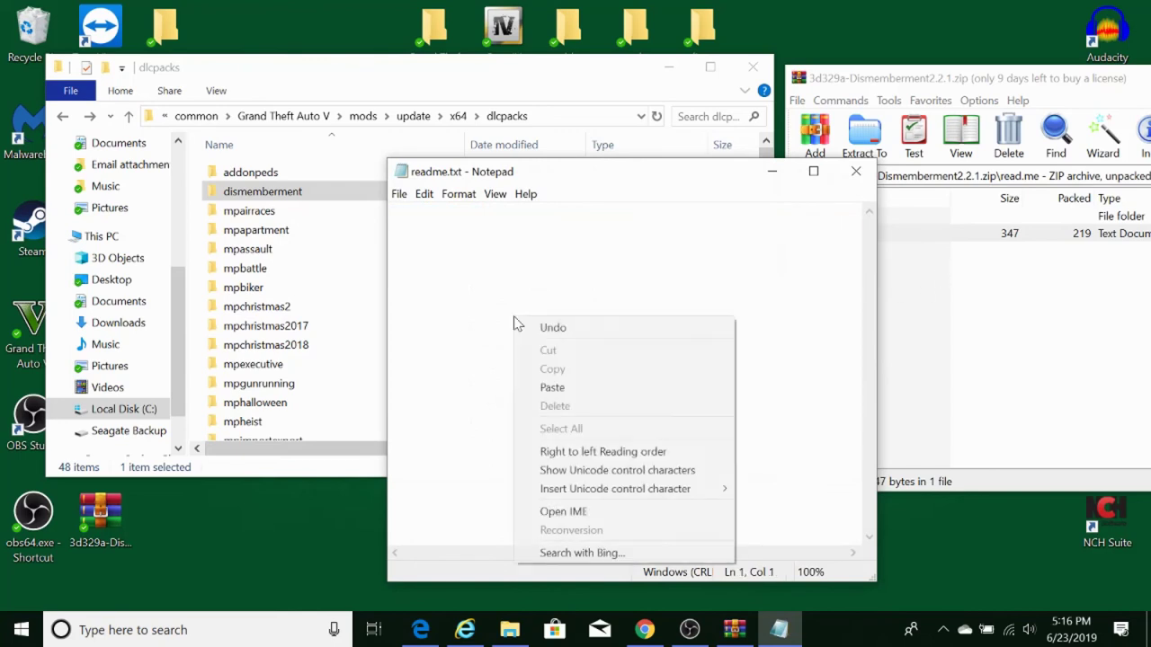
pyautogui.click(570, 388)
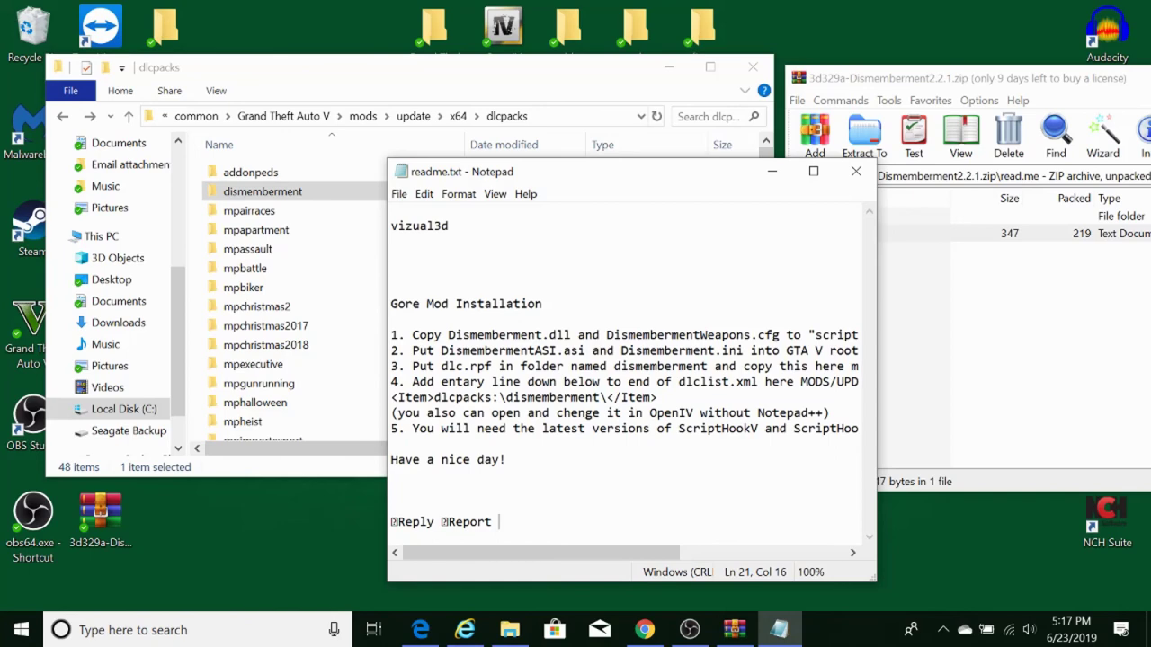
pyautogui.moveTo(616, 550); pyautogui.dragTo(807, 542)
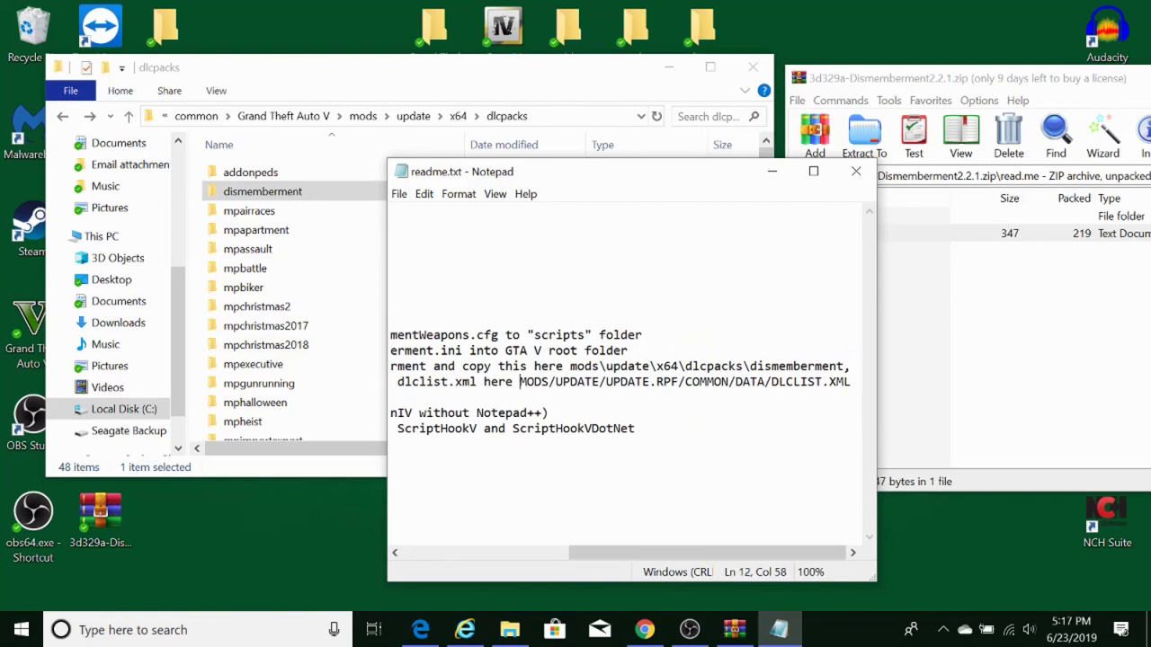
pyautogui.moveTo(520, 381); pyautogui.dragTo(851, 381)
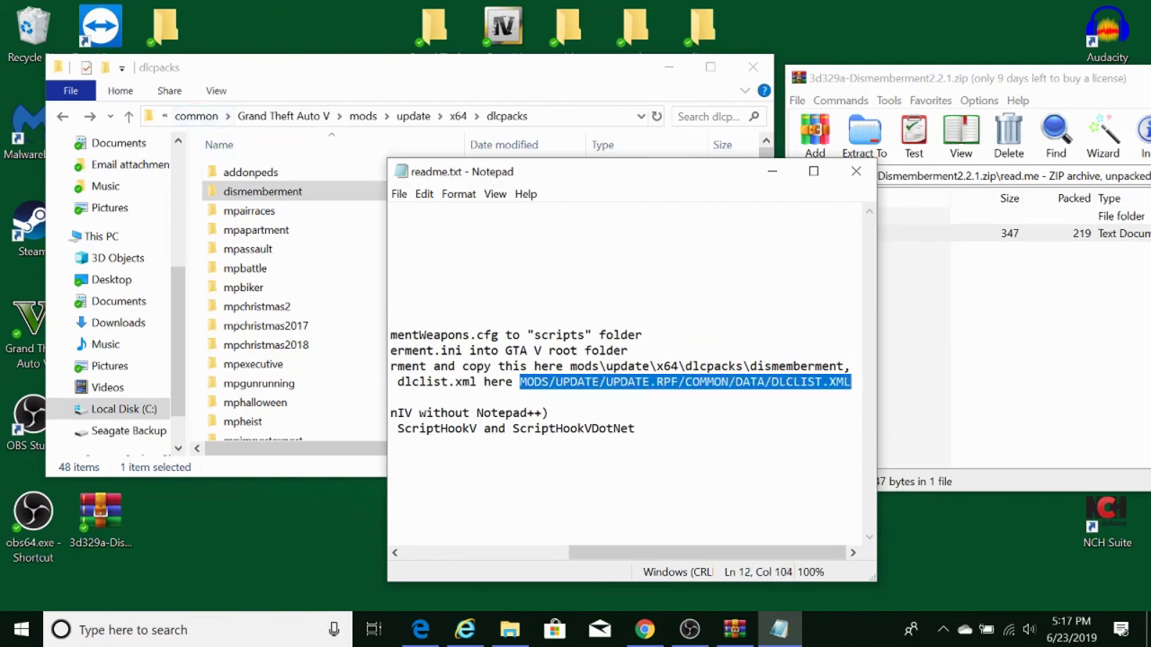
# - Close the dlcpacks folder window and start OpenIV for the Windows version of Grand Theft Auto V
pyautogui.click(751, 70)
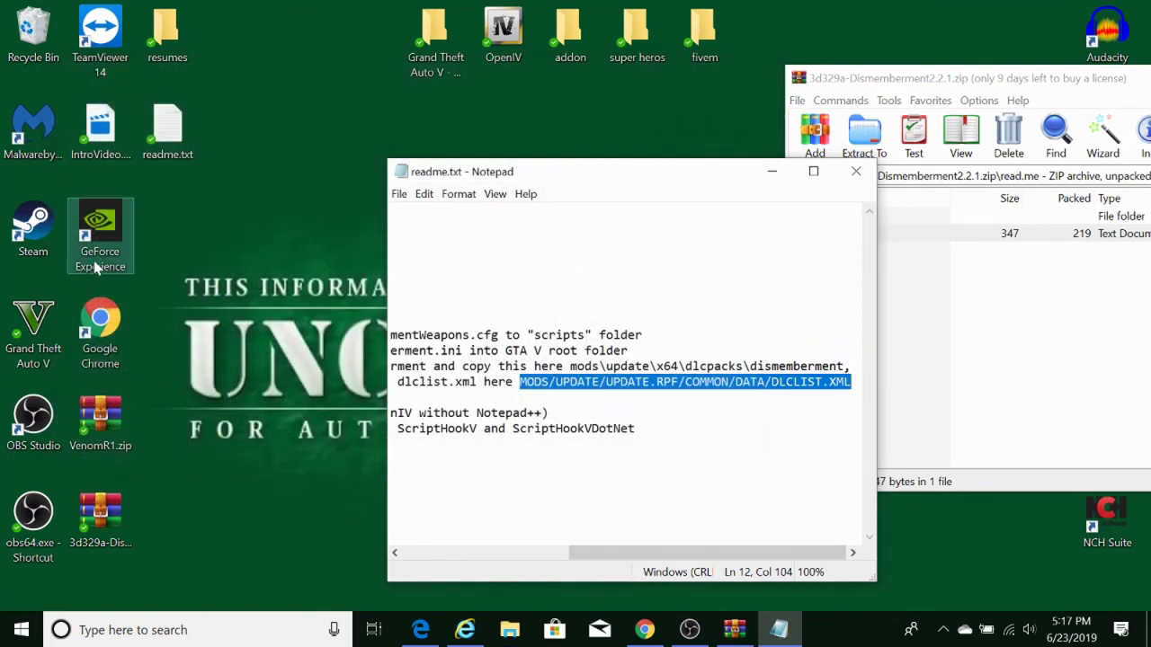
pyautogui.doubleClick(507, 36)
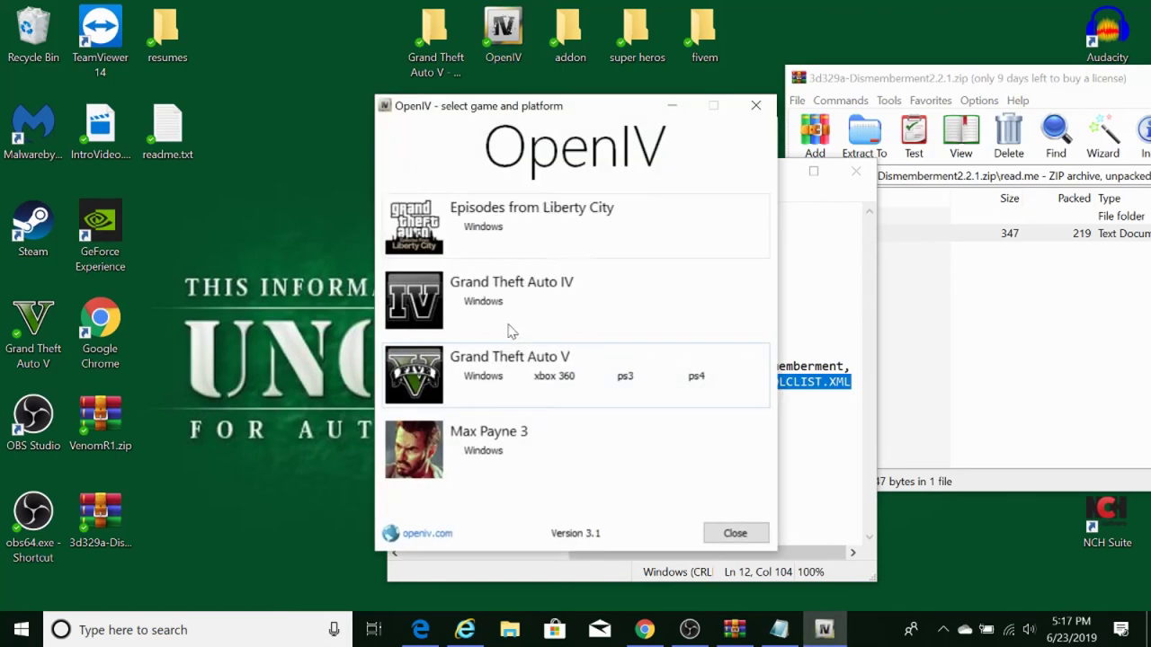
pyautogui.click(483, 375)
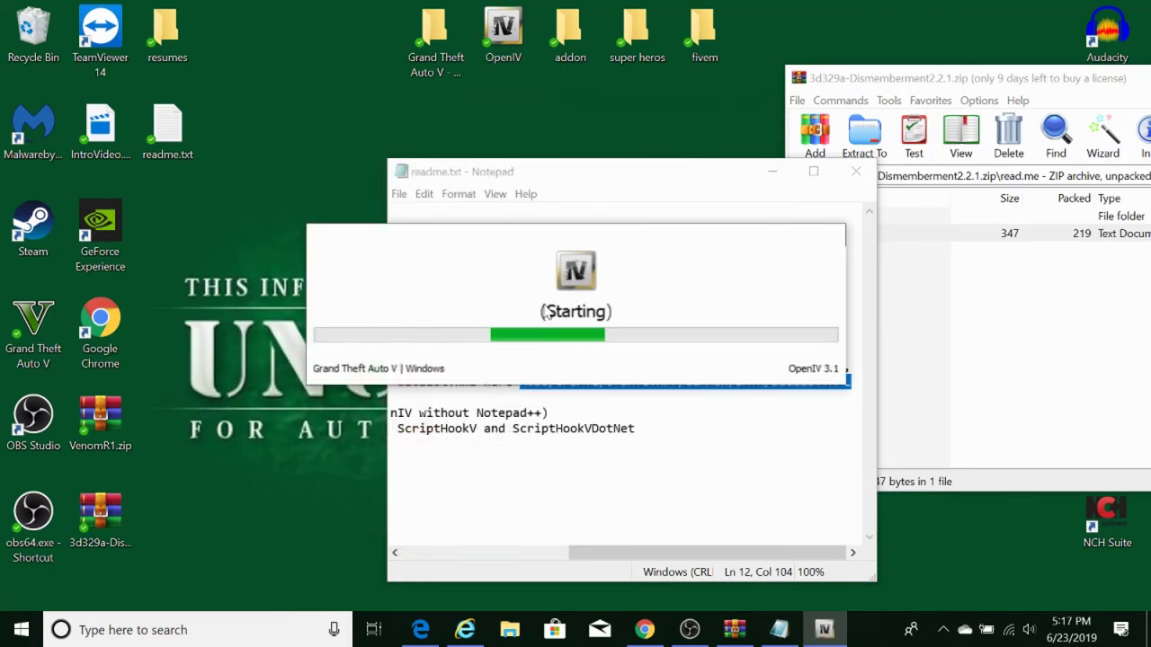